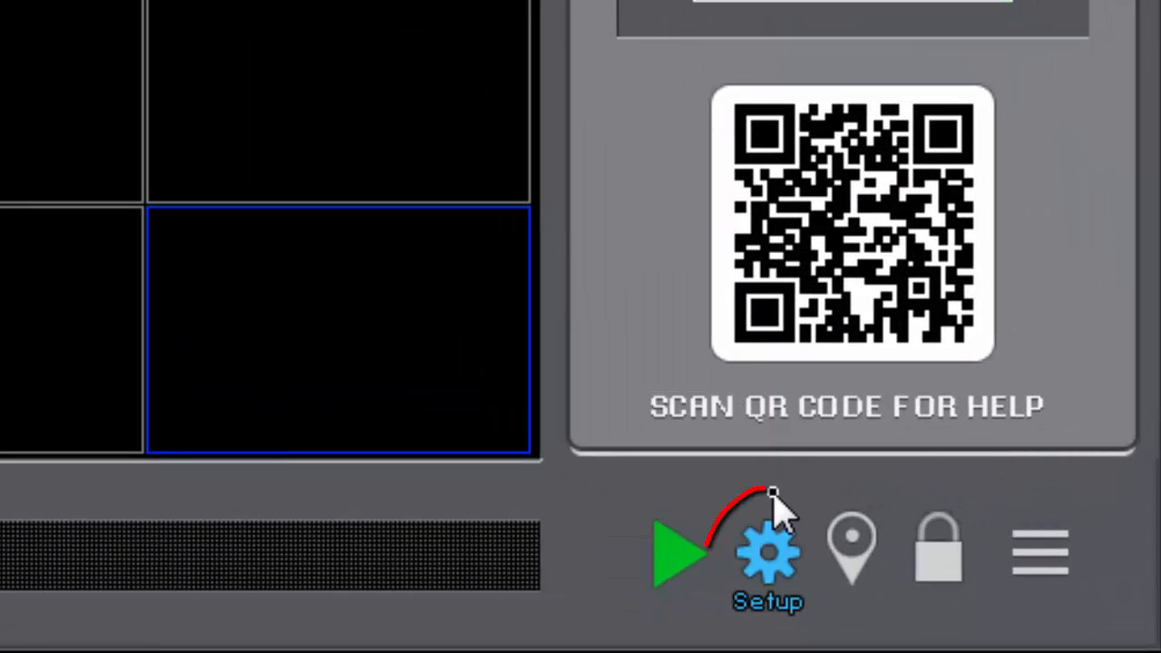
# Step: Check the available licence count of 27 on the device configuration page
pyautogui.click(779, 592)
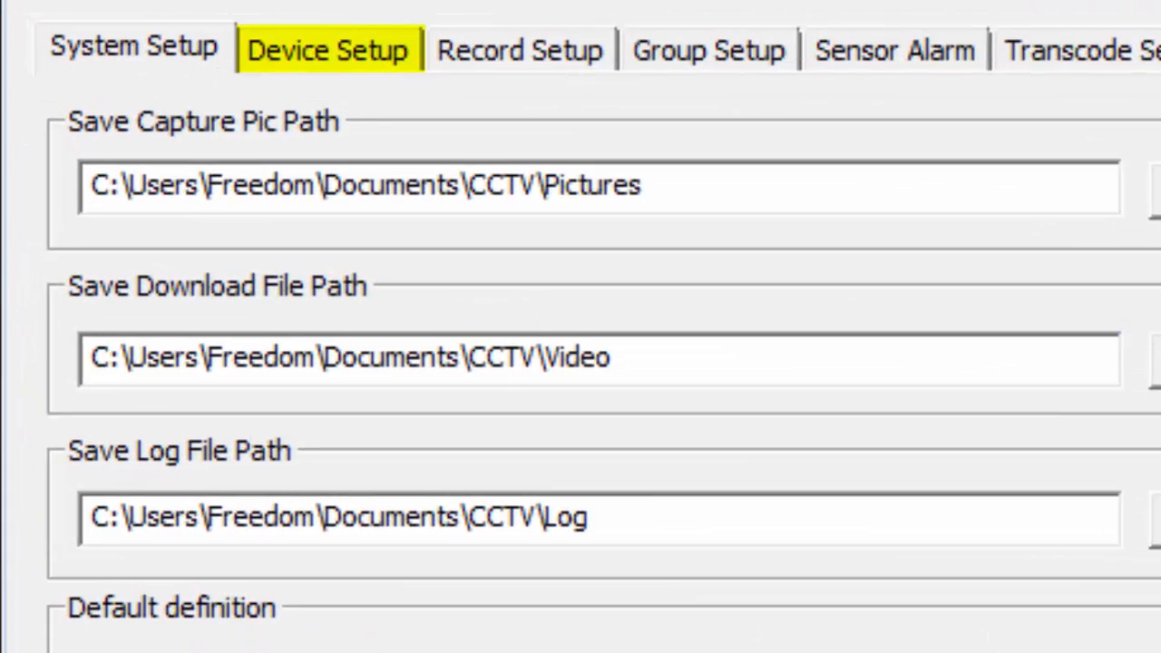
pyautogui.click(334, 61)
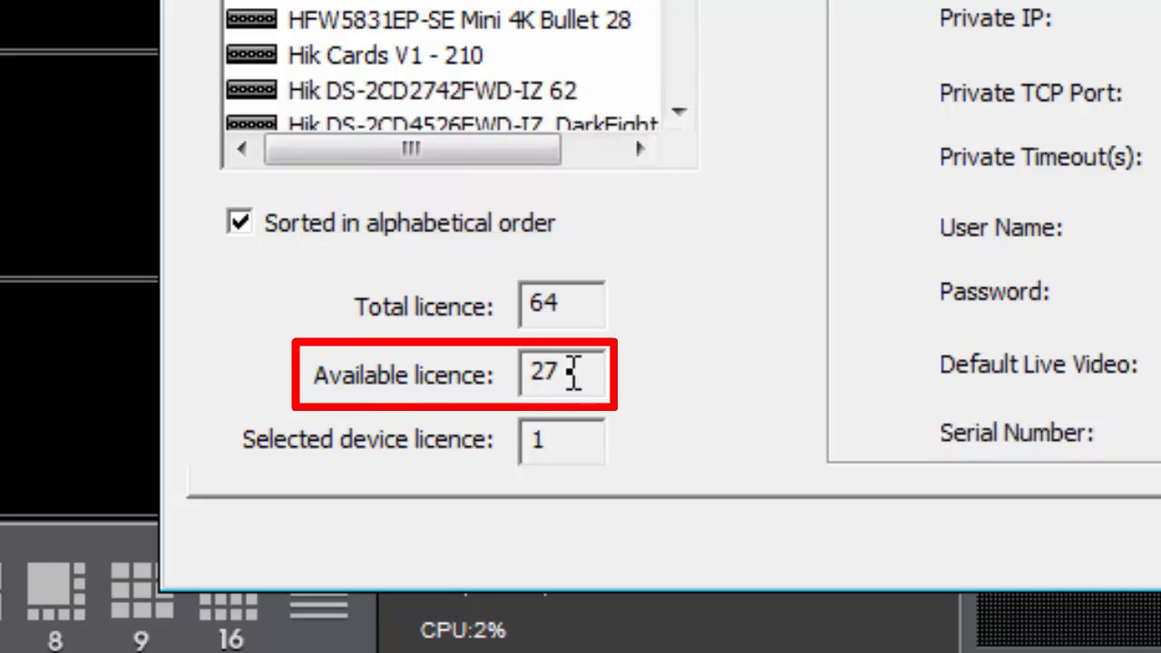
pyautogui.moveTo(572, 371); pyautogui.dragTo(508, 373)
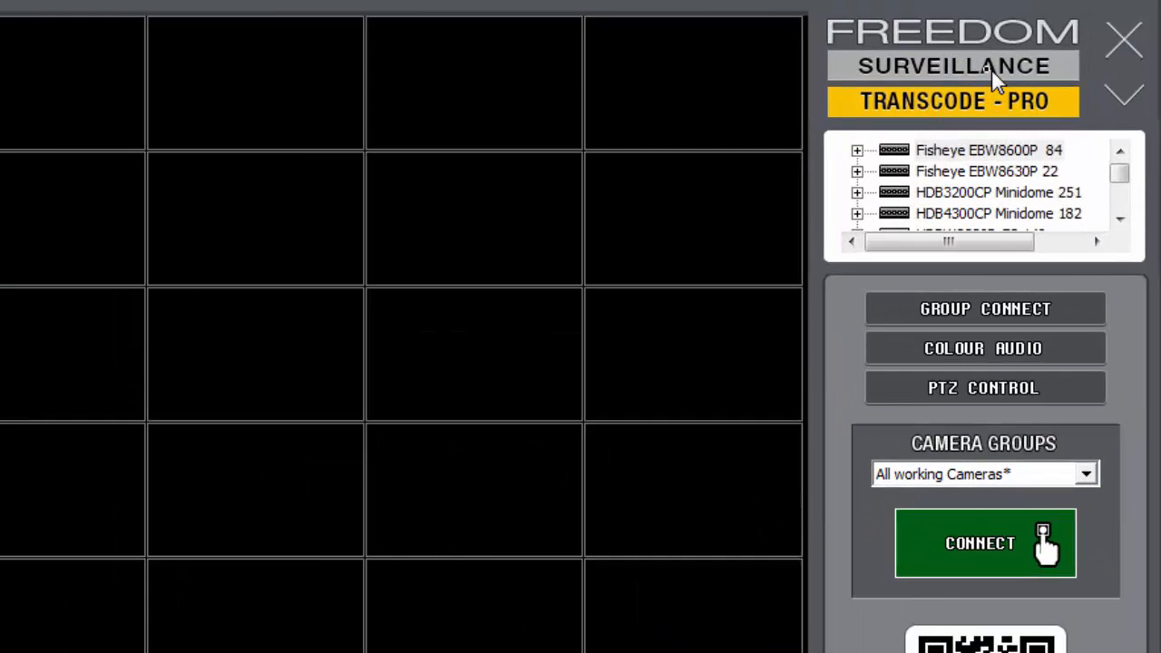
# Step: Review the dongle serial number in About, then exit Freedom Server Pro, confirming Yes
pyautogui.click(989, 71)
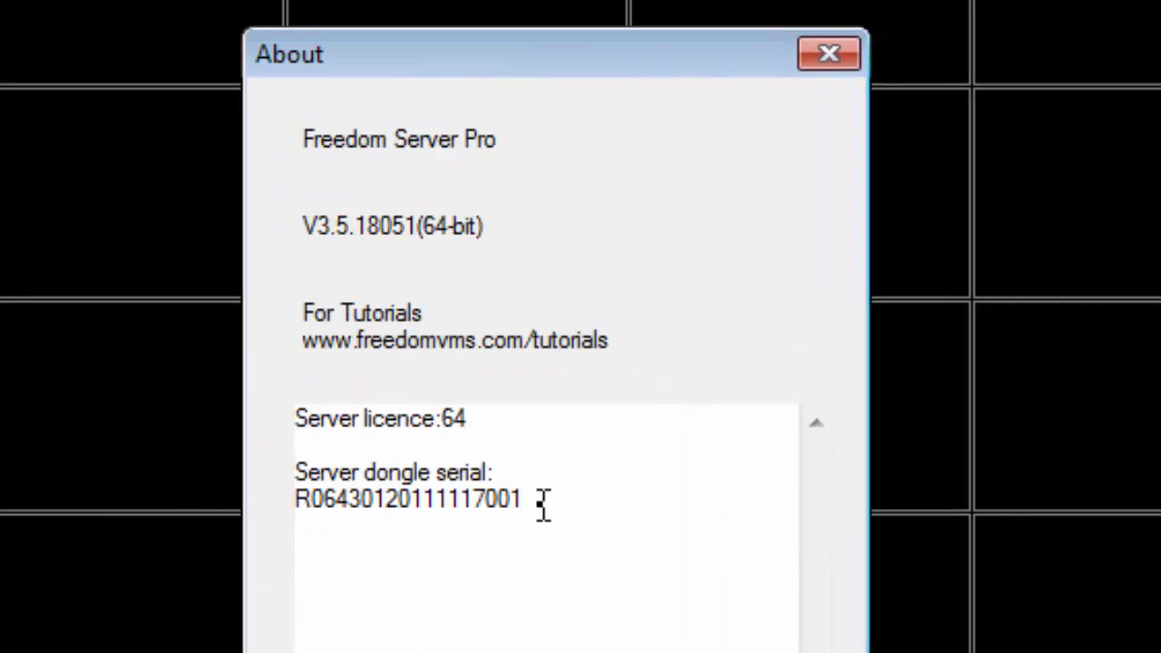
pyautogui.moveTo(542, 506); pyautogui.dragTo(272, 502)
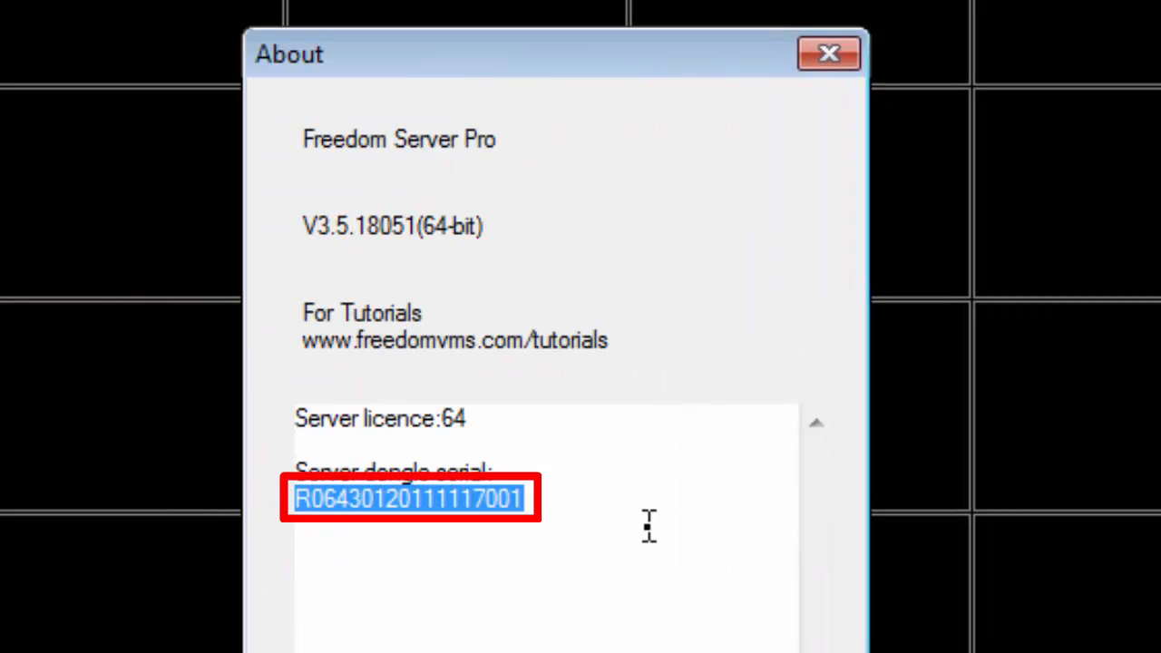
pyautogui.moveTo(585, 506); pyautogui.dragTo(267, 503)
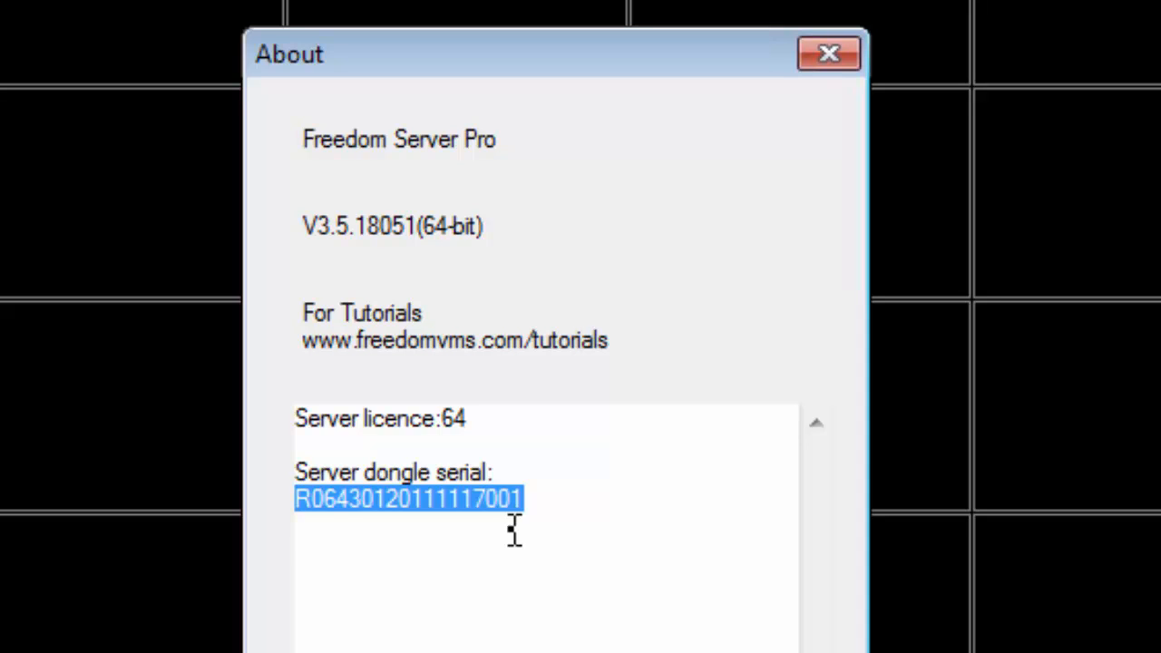
pyautogui.click(563, 519)
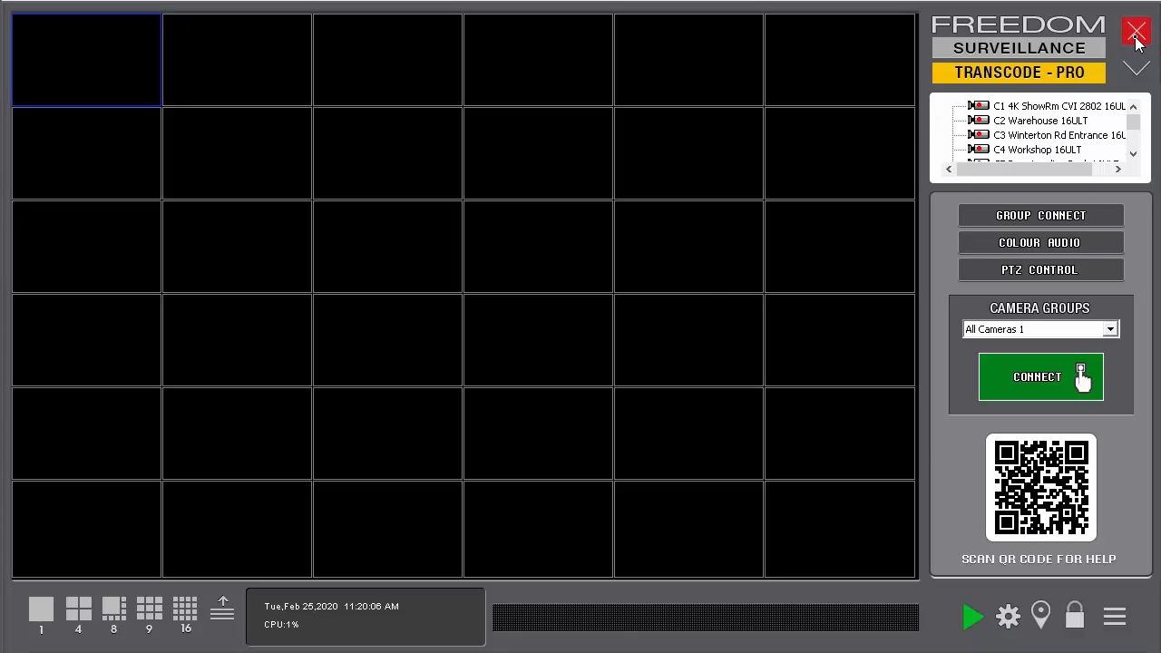
pyautogui.click(1137, 40)
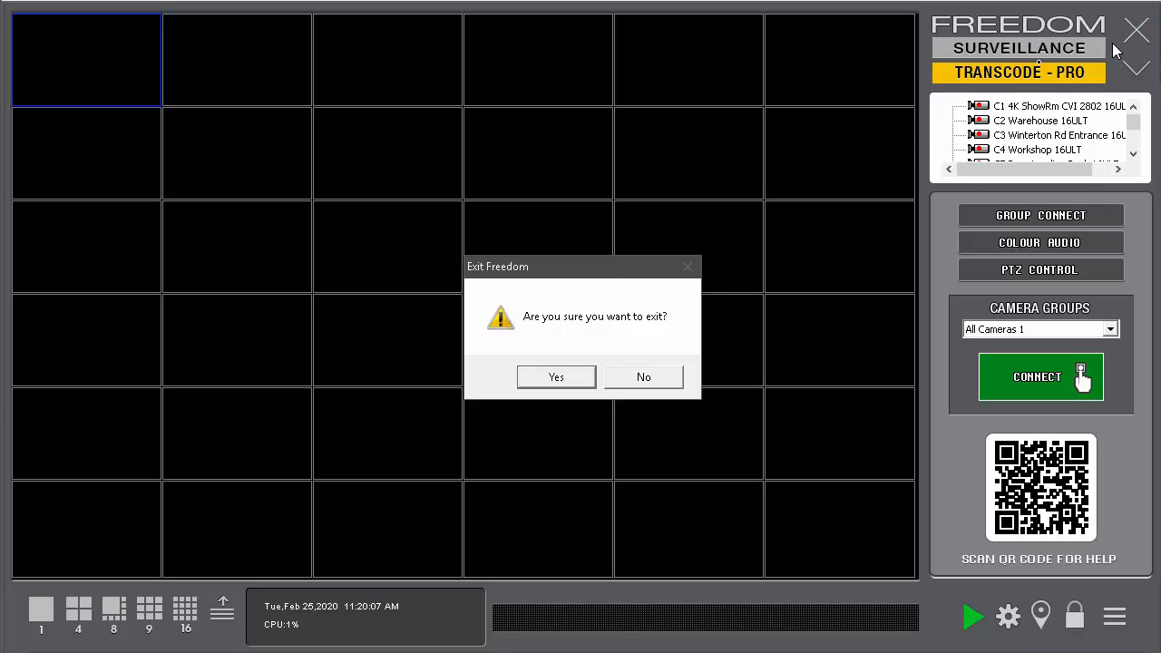
pyautogui.click(557, 377)
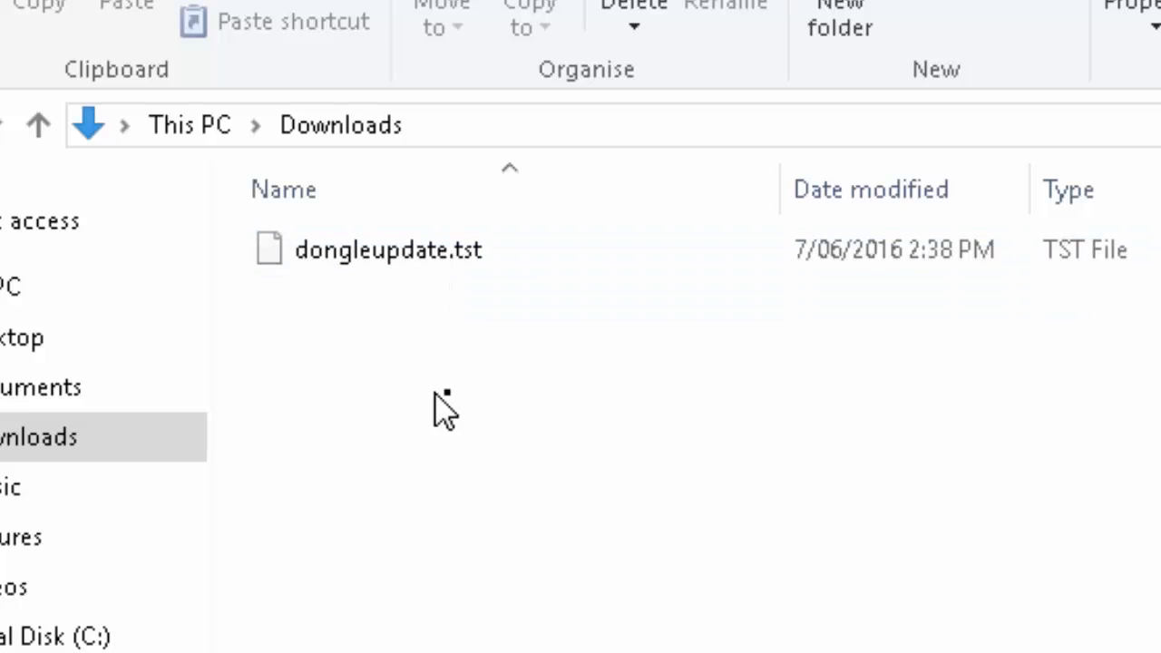
# Step: Copy dongleupdate.tst from Downloads into C:\Program Files\Freedom\Freedom Server V3.5 (64-bit), granting administrator permission
pyautogui.rightClick(391, 259)
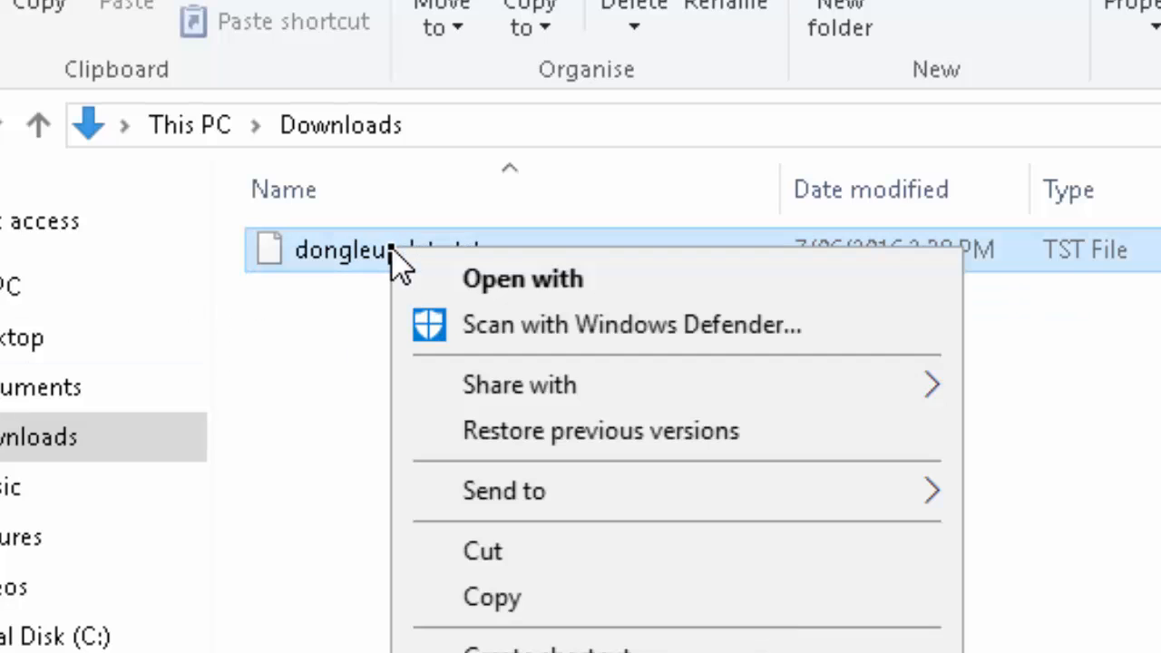
pyautogui.click(522, 617)
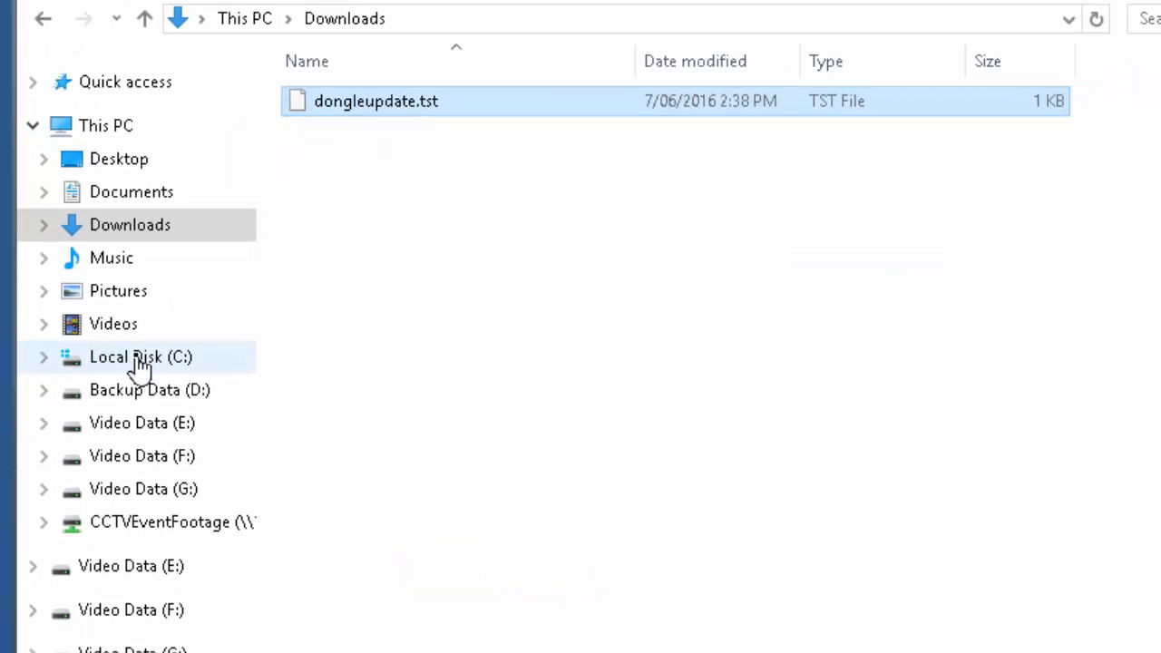
pyautogui.click(141, 356)
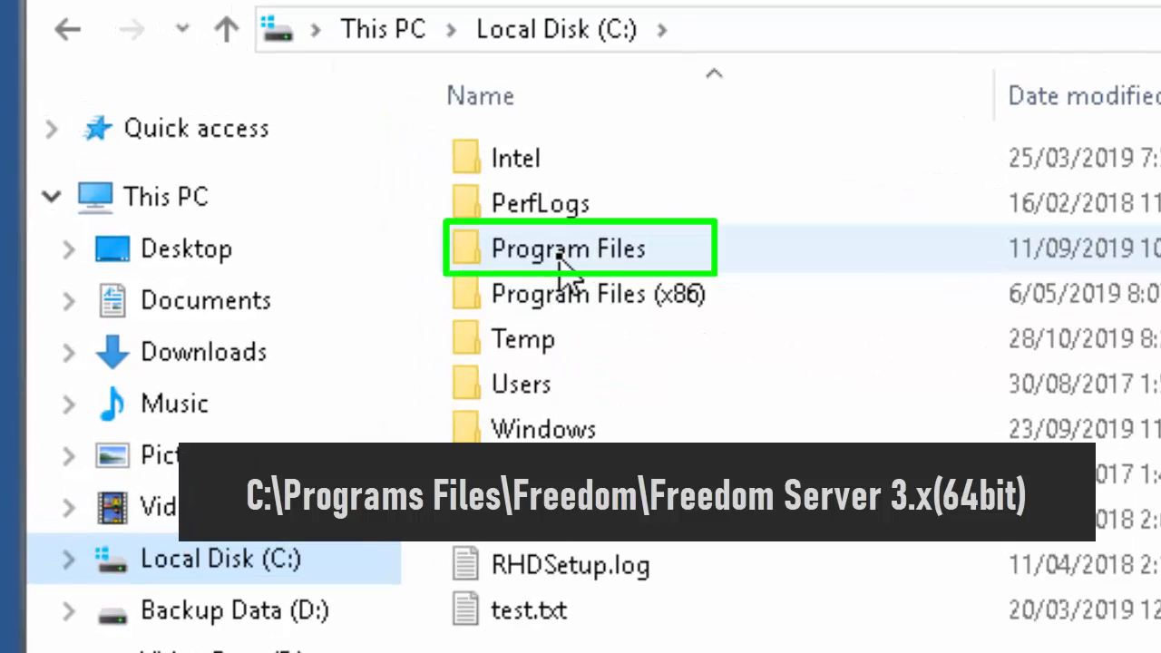
pyautogui.doubleClick(568, 267)
pyautogui.doubleClick(572, 263)
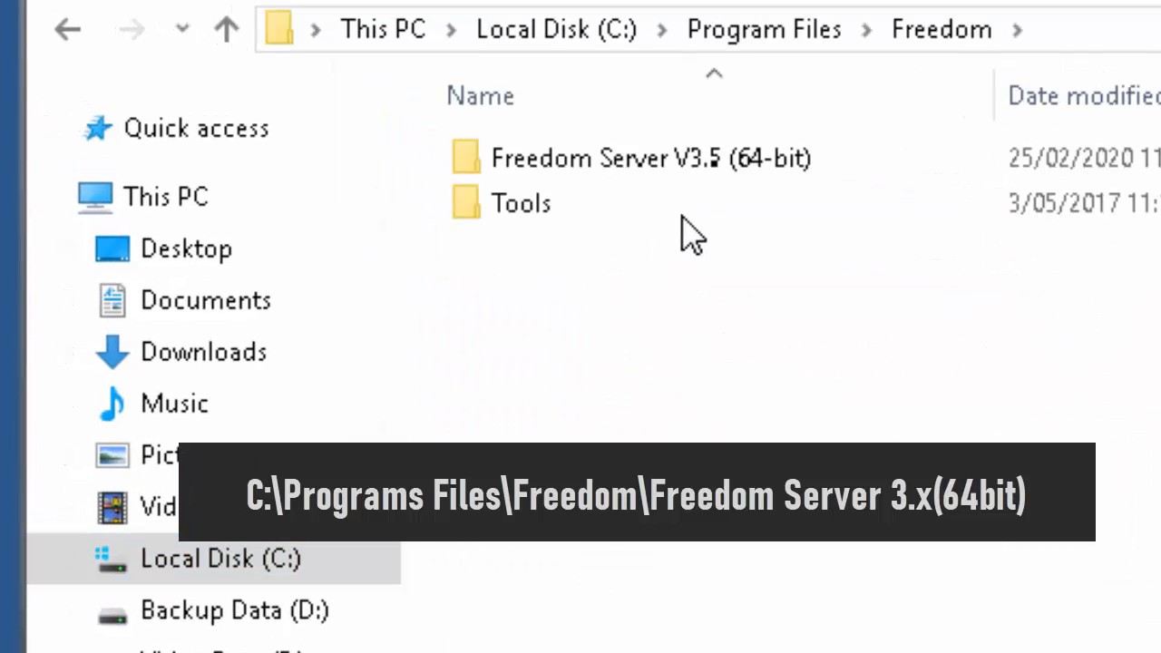
pyautogui.click(674, 163)
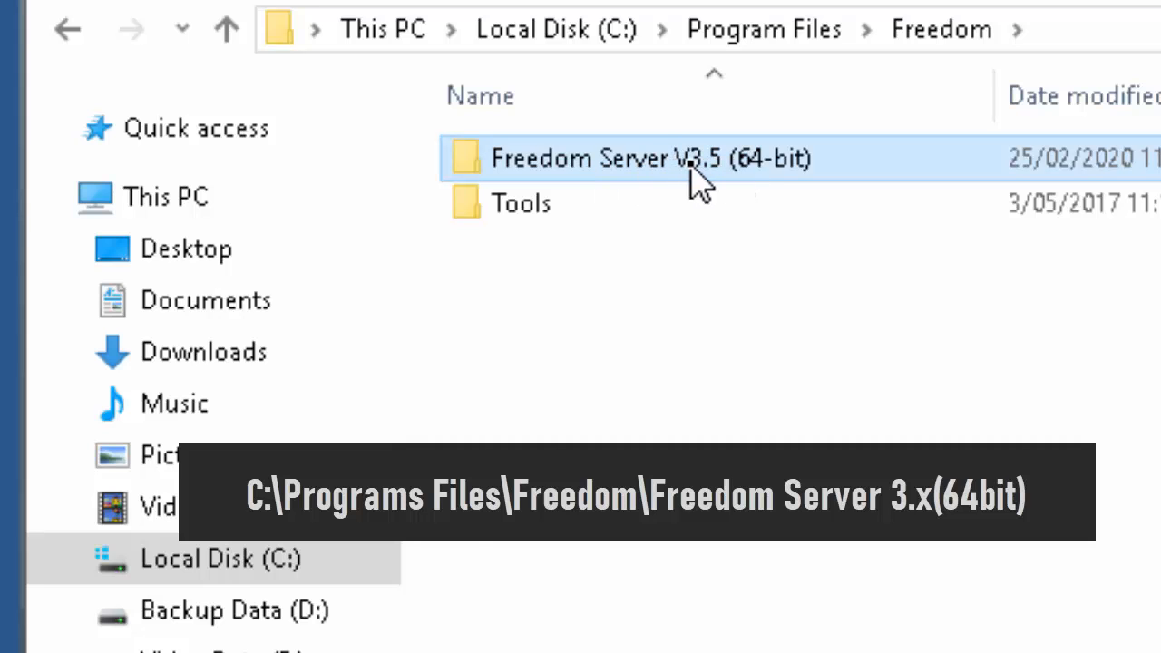
pyautogui.doubleClick(699, 182)
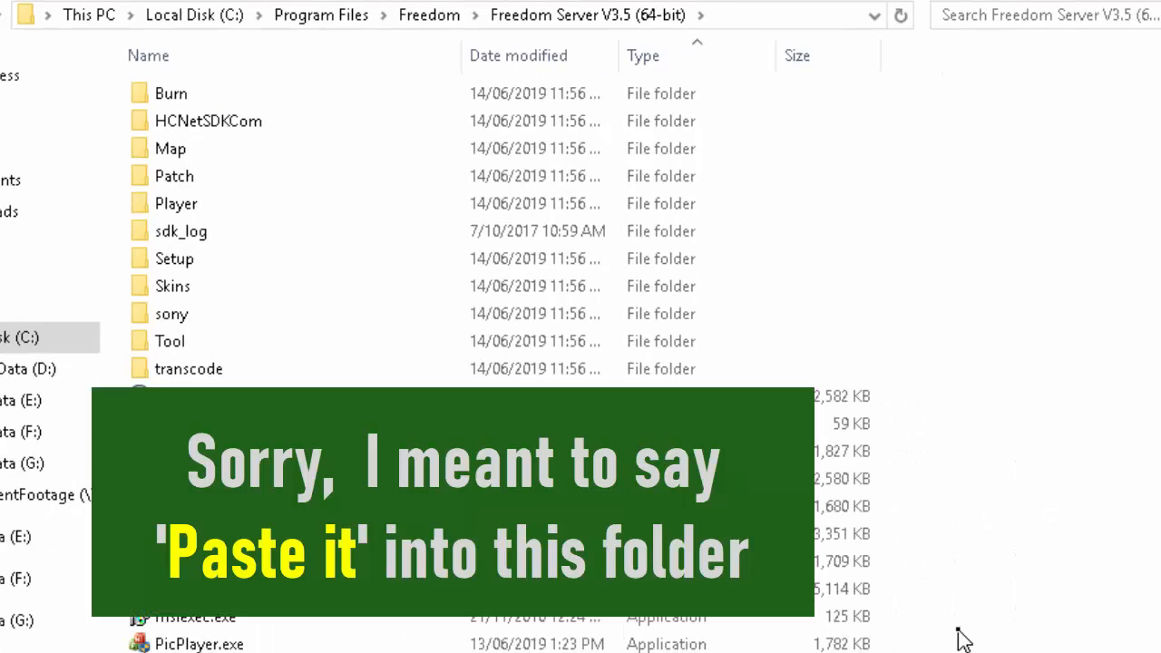
pyautogui.rightClick(961, 630)
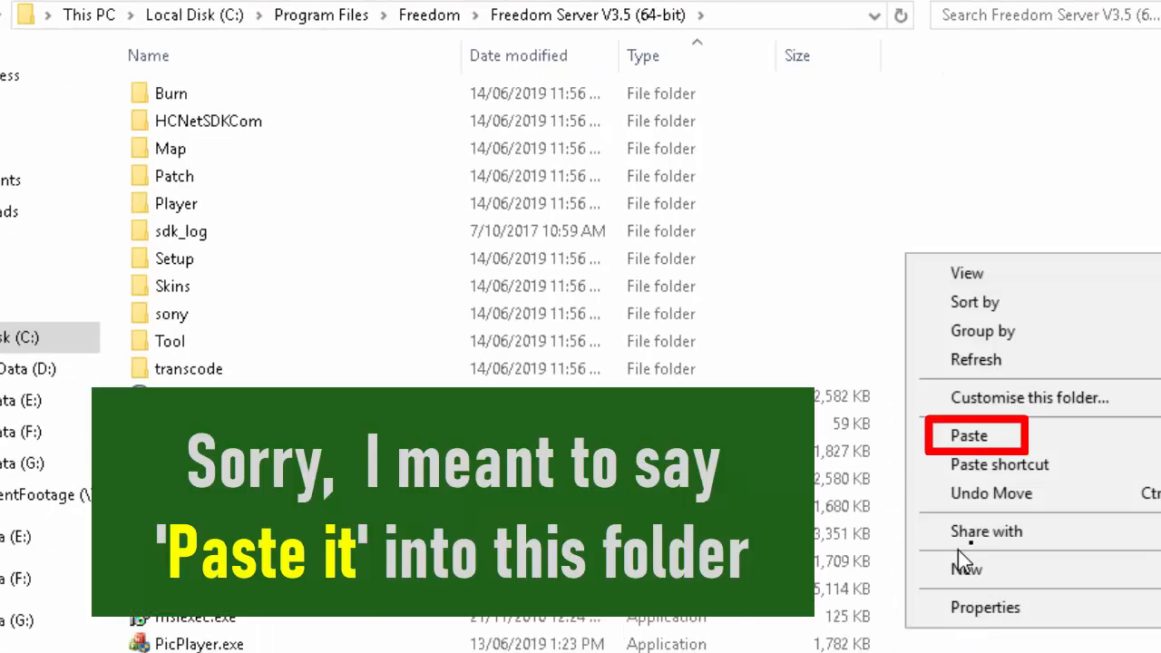
pyautogui.click(968, 435)
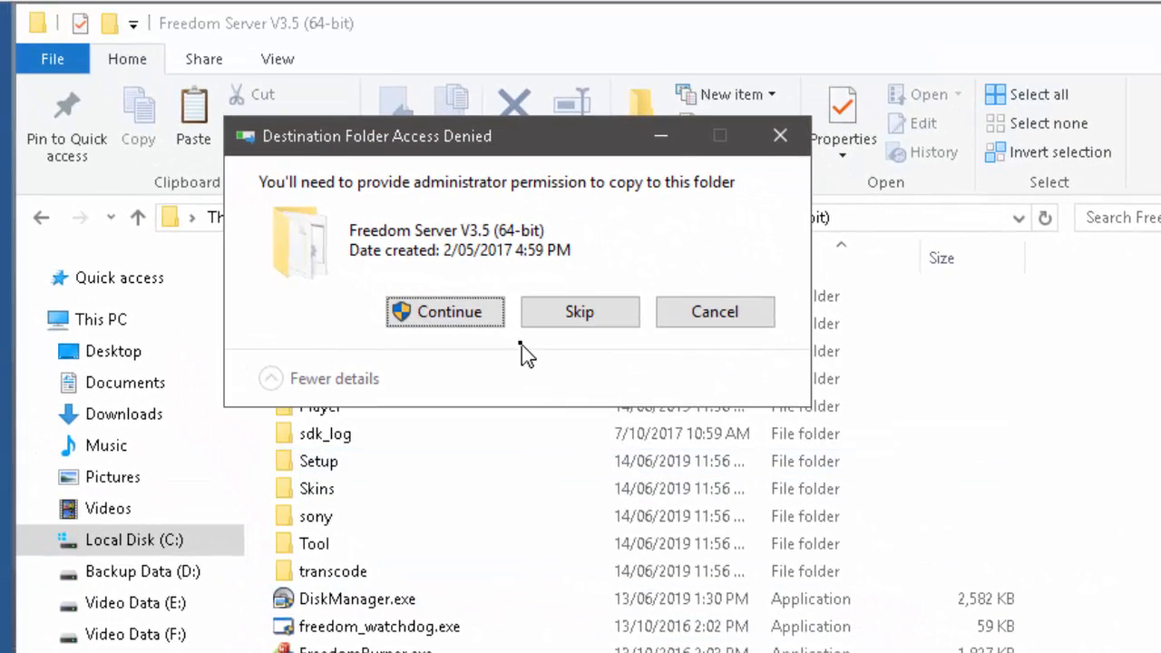
pyautogui.click(481, 321)
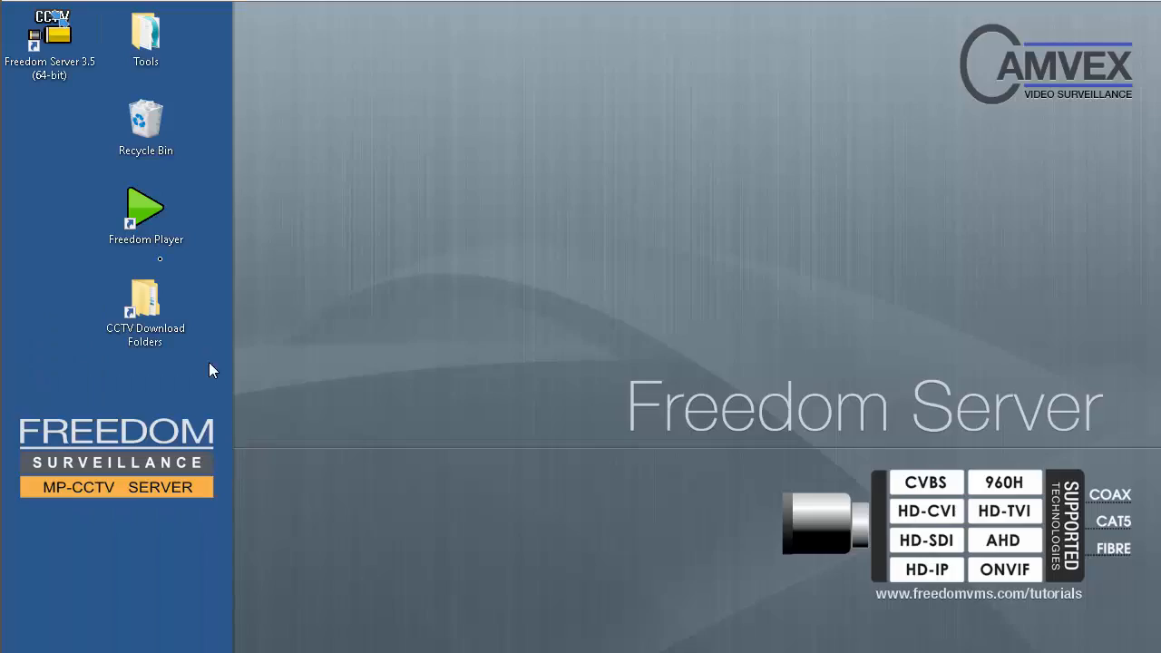
# Step: Relaunch Freedom Server 3.5 and confirm the About window shows Server licence: 64
pyautogui.doubleClick(60, 43)
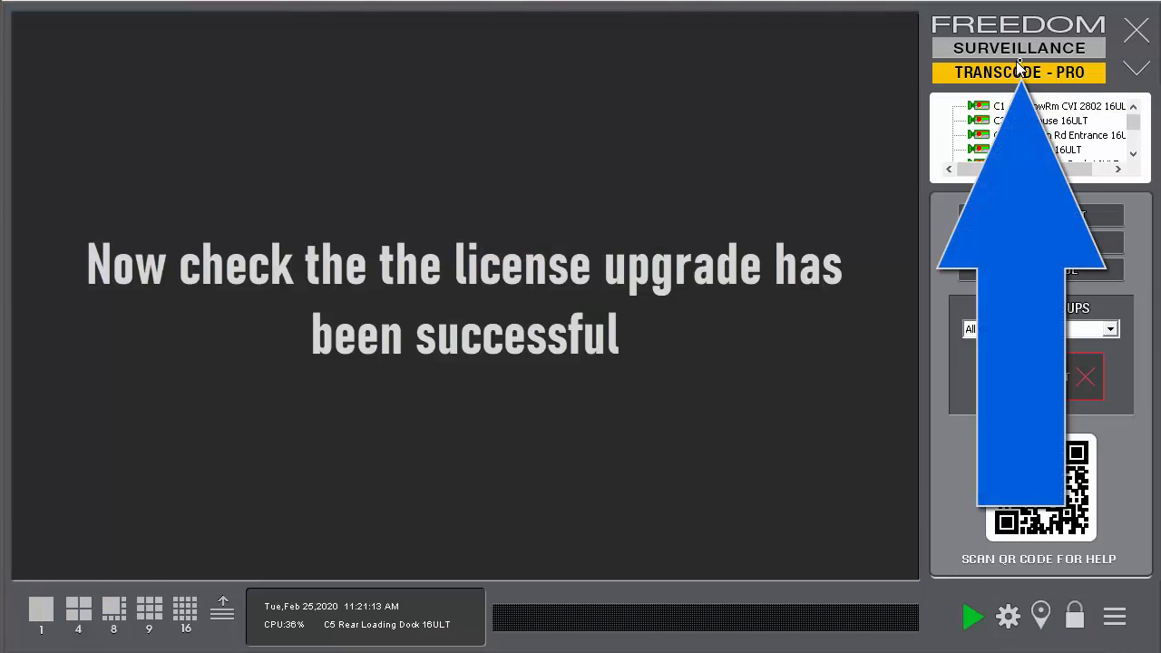
pyautogui.click(1018, 68)
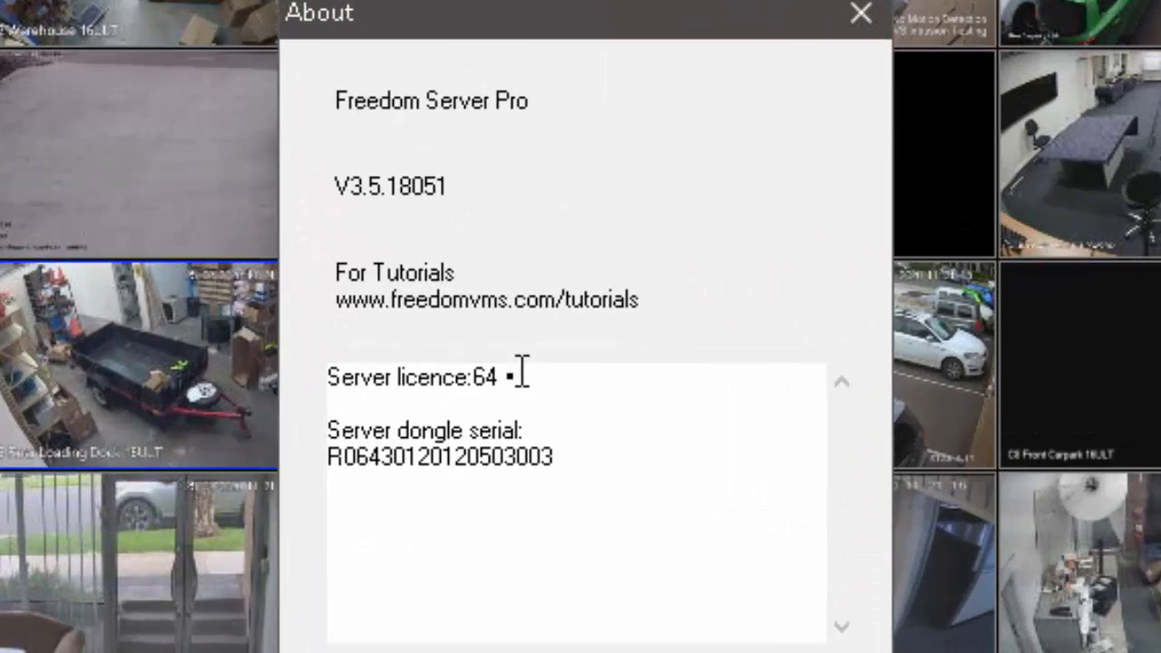
pyautogui.moveTo(501, 377); pyautogui.dragTo(330, 381)
pyautogui.click(501, 386)
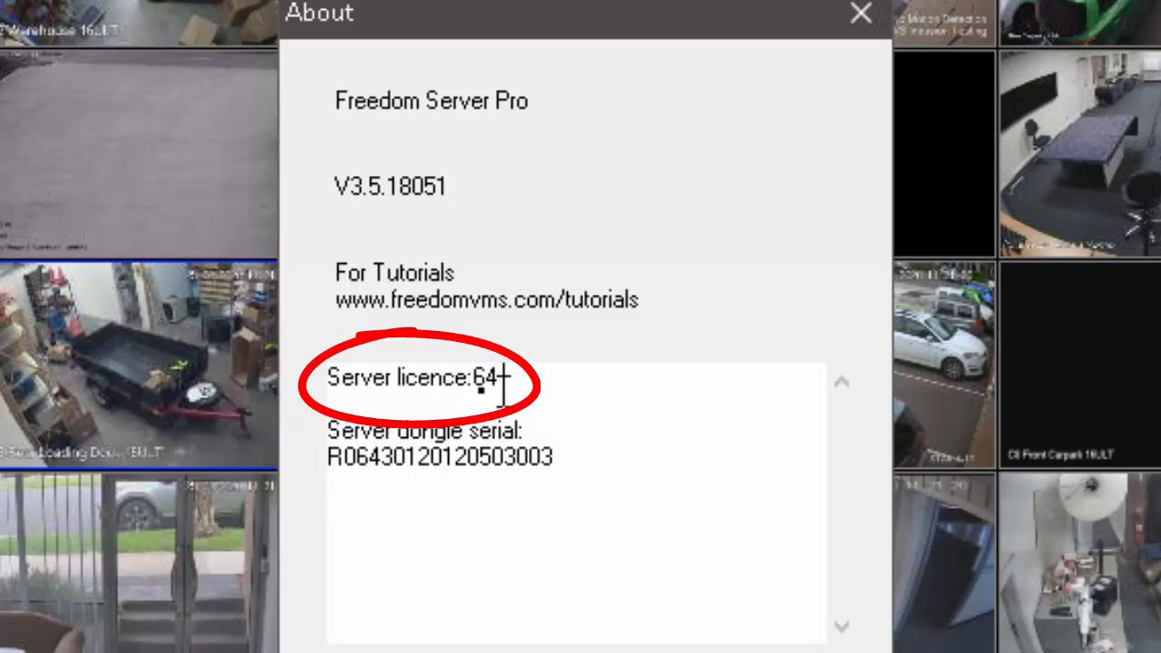
pyautogui.moveTo(501, 385); pyautogui.dragTo(316, 381)
pyautogui.moveTo(601, 462); pyautogui.dragTo(265, 372)
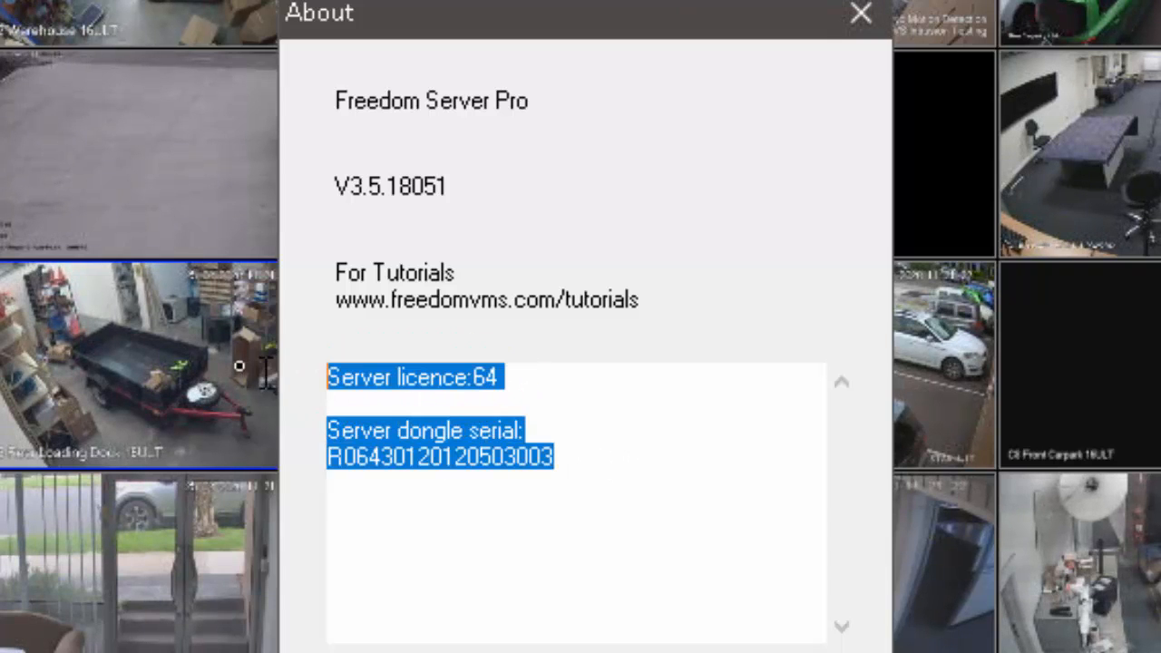
pyautogui.click(623, 453)
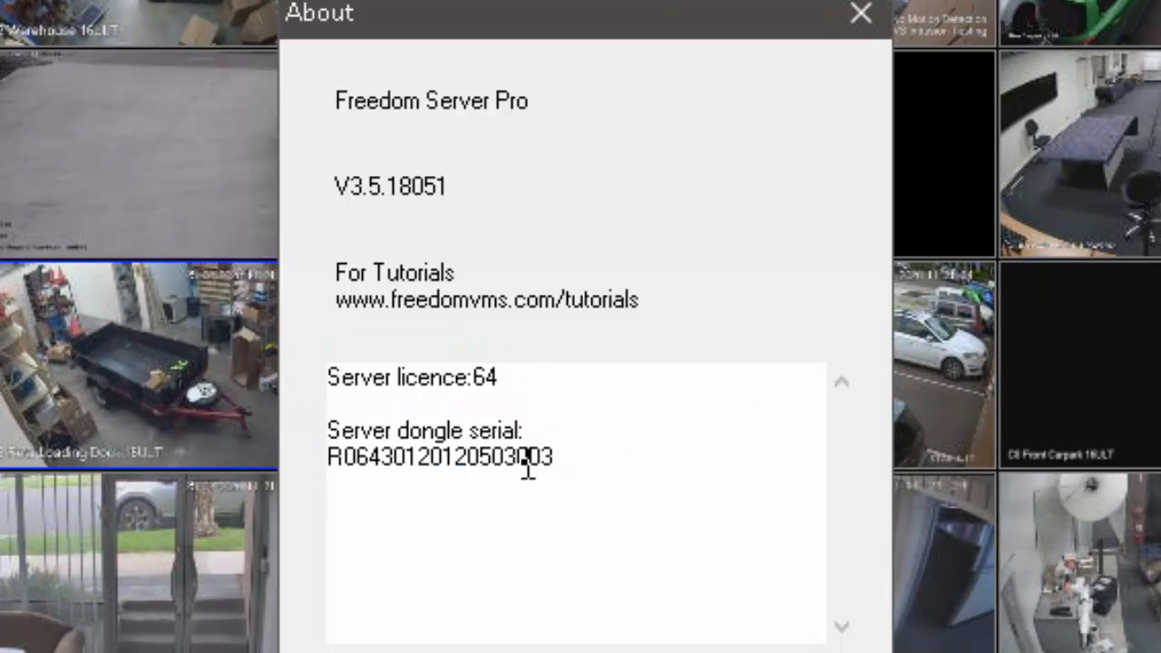
pyautogui.moveTo(499, 380); pyautogui.dragTo(469, 379)
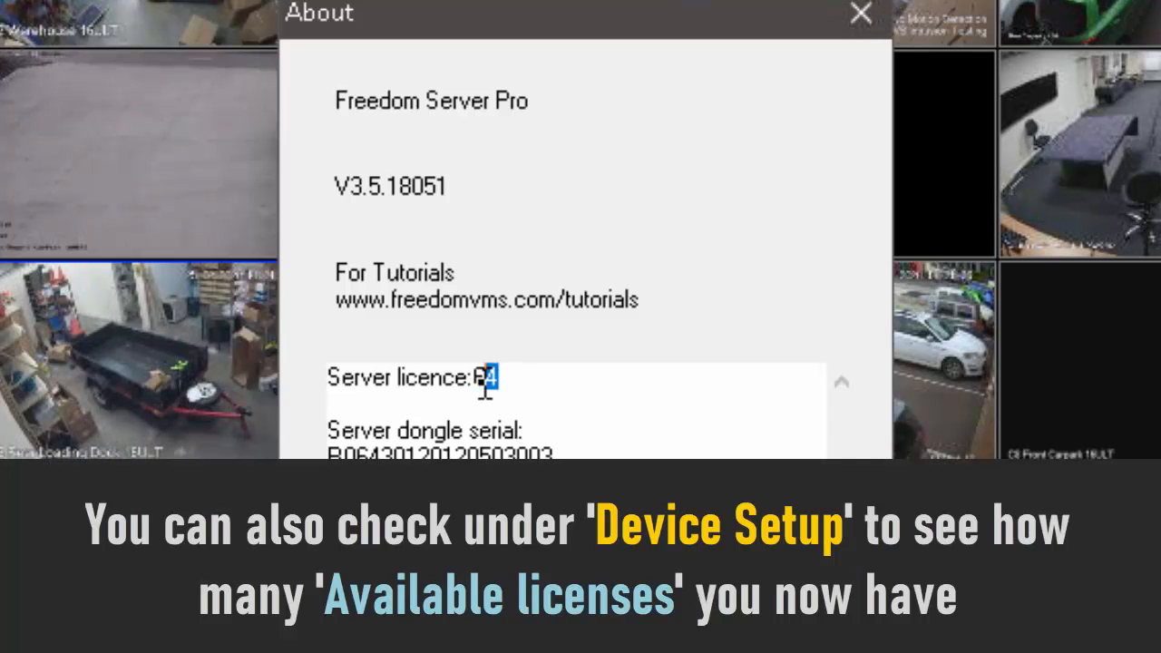
# Step: Select the new dongle serial number in the About window
pyautogui.moveTo(581, 447); pyautogui.dragTo(281, 371)
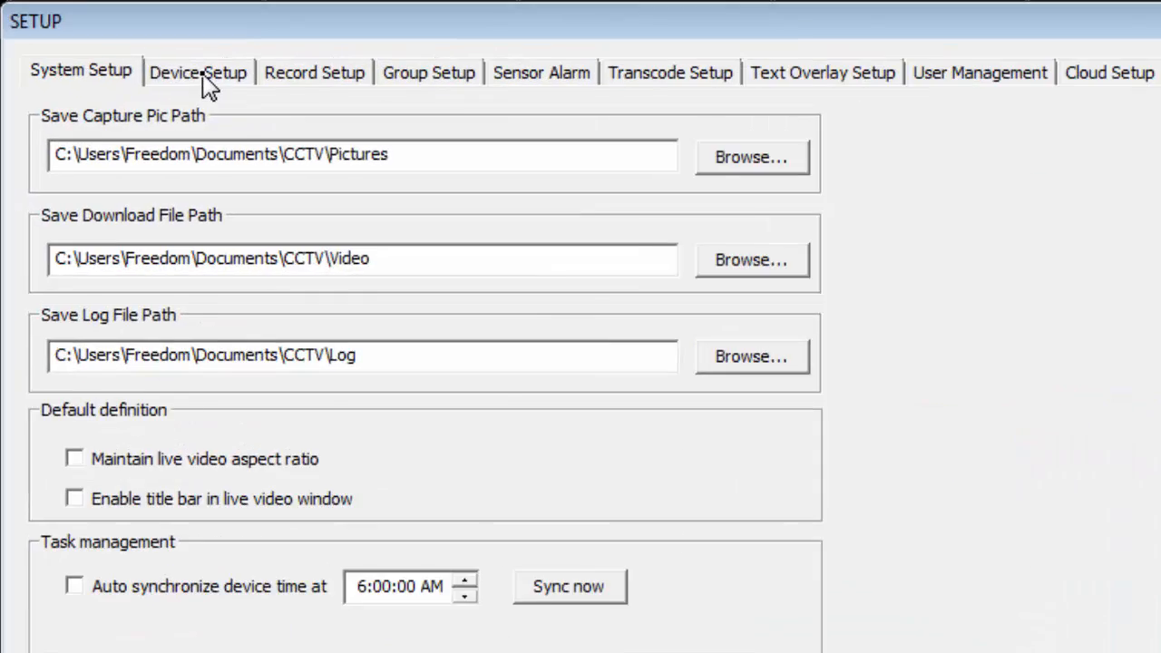
# Step: Add a new device in Device Setup named C99 NEW CAMERA
pyautogui.click(201, 76)
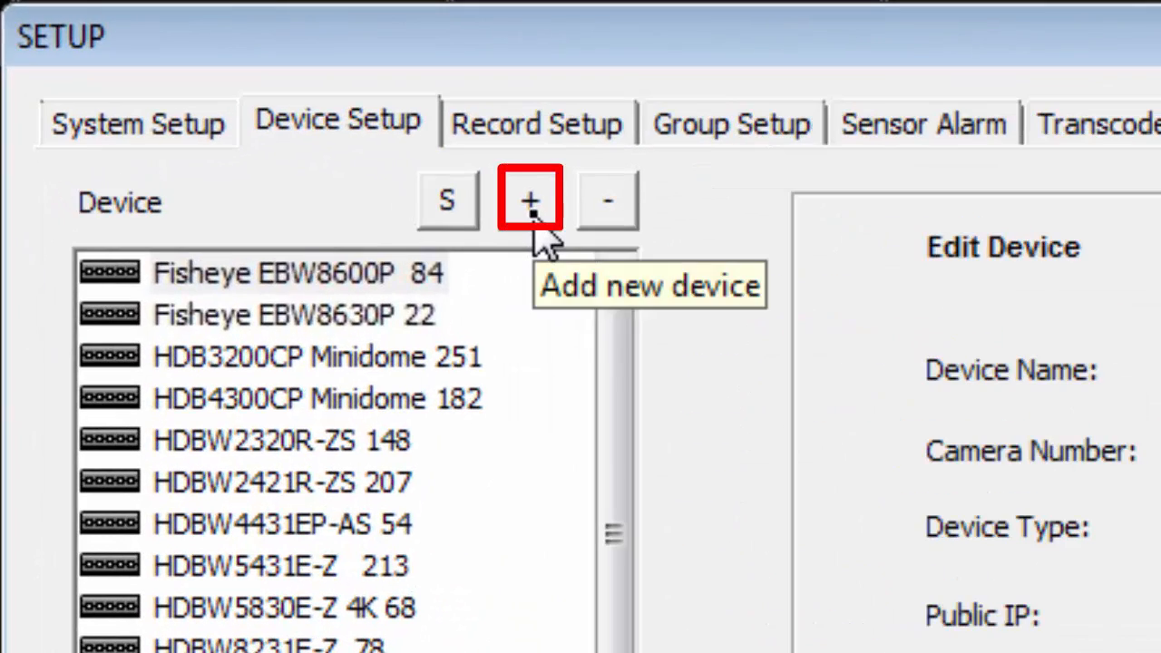
pyautogui.click(314, 132)
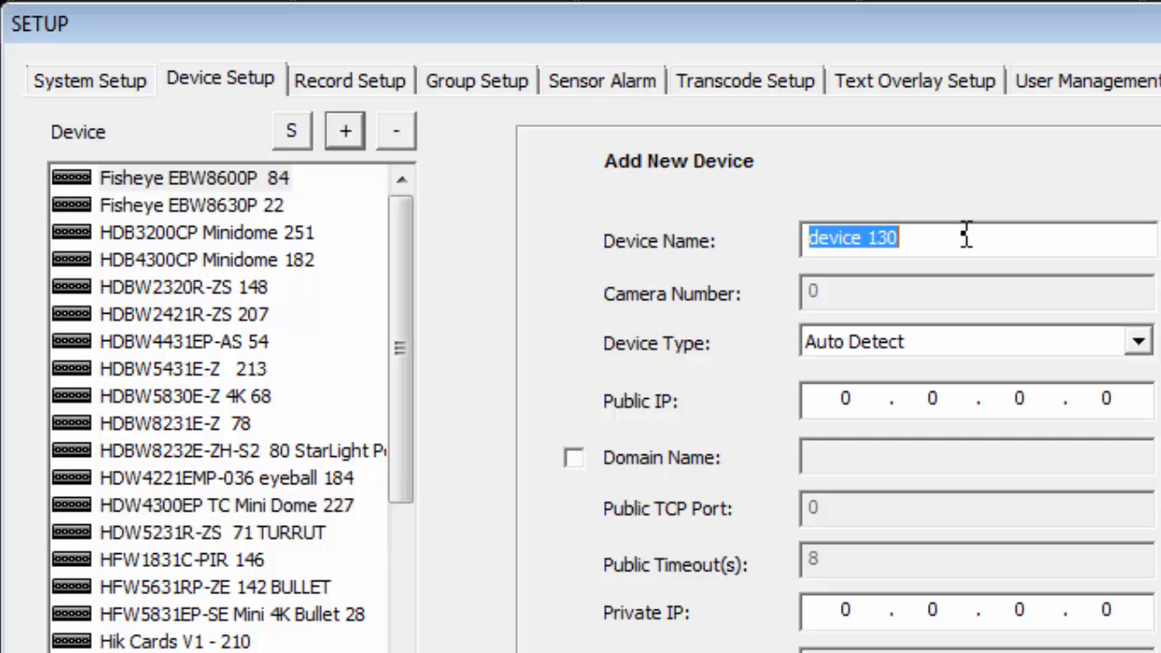
pyautogui.write('C')
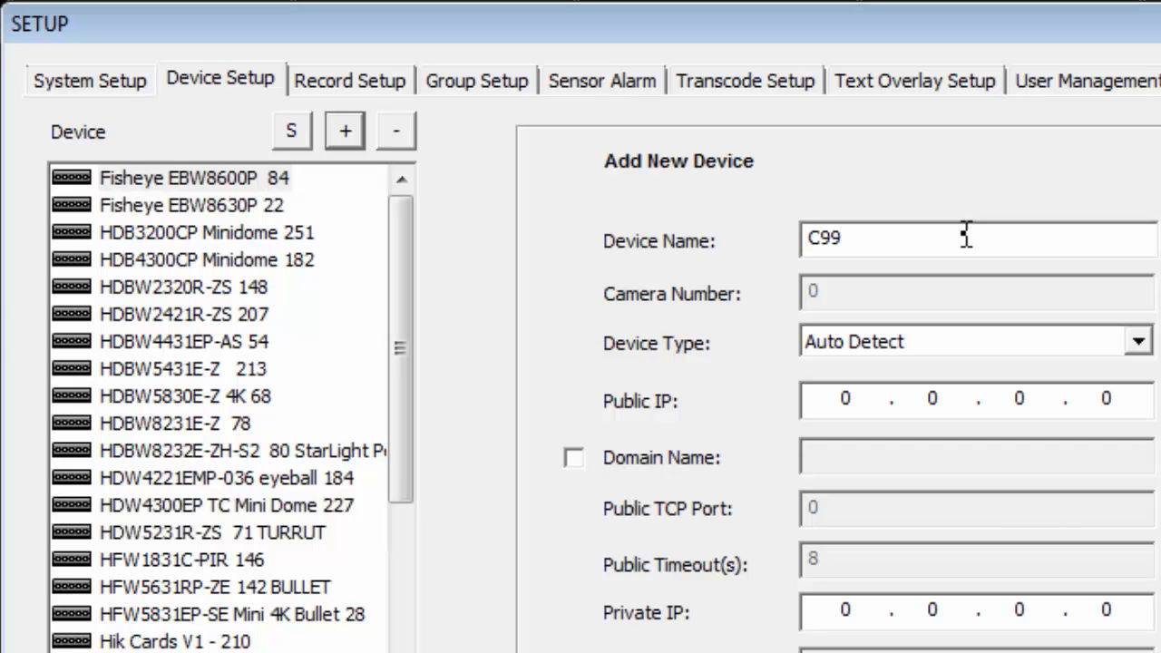
pyautogui.write('99 NEW CAMERA')
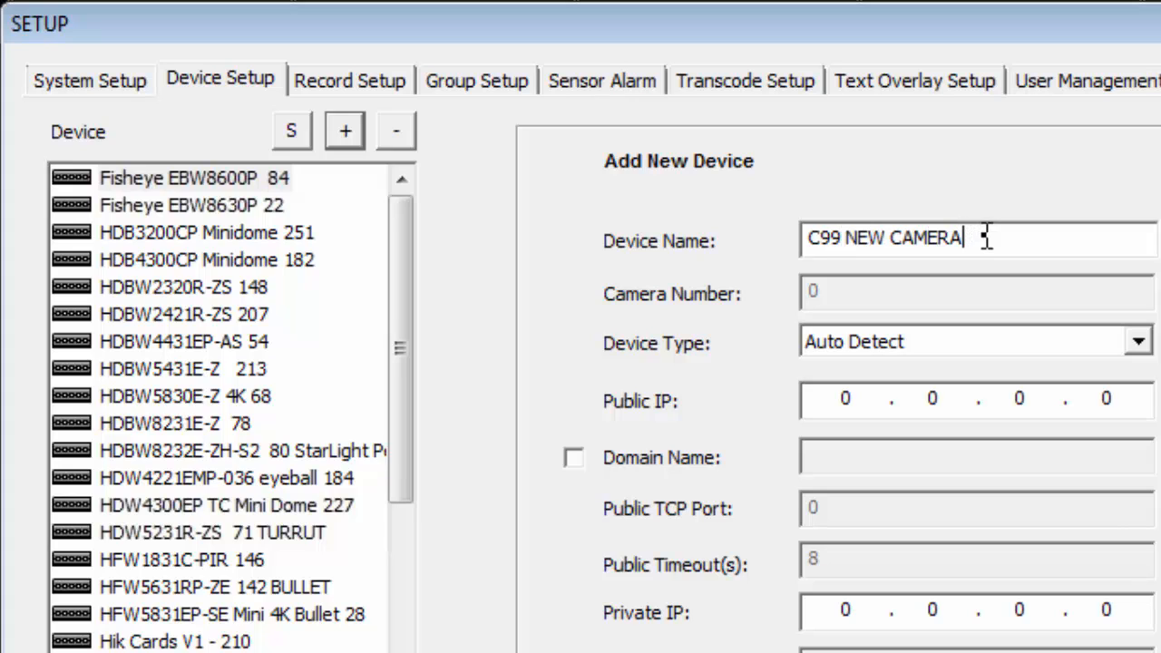
pyautogui.moveTo(987, 238); pyautogui.dragTo(773, 234)
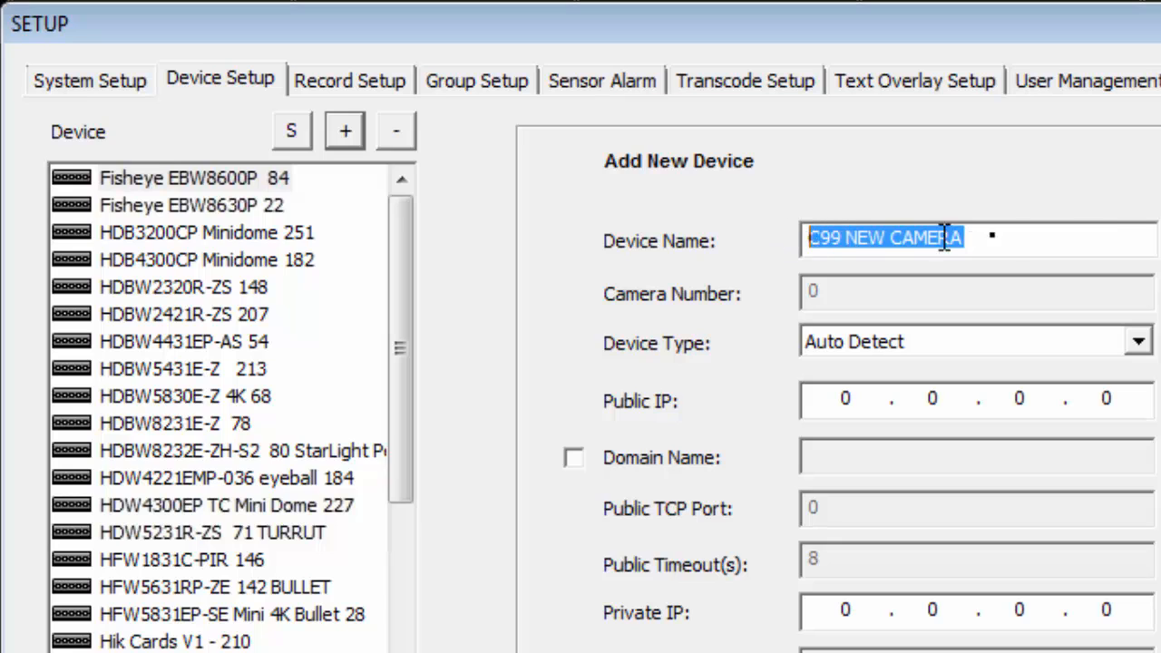
pyautogui.click(1117, 241)
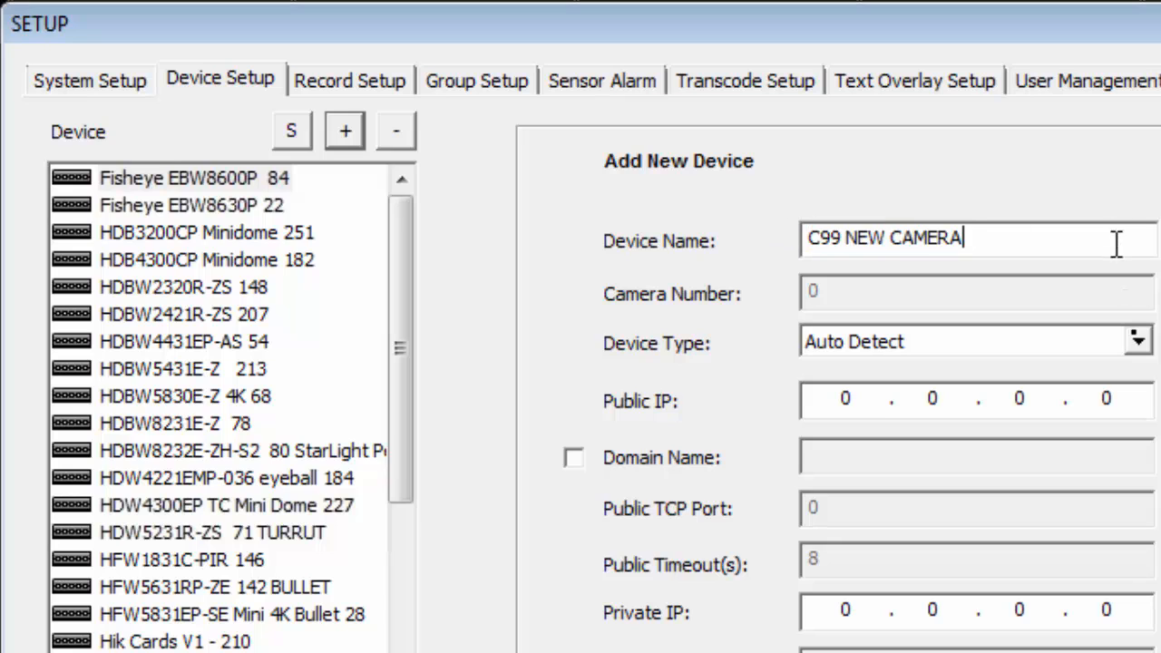
# Step: Set device type Dahua/Omega, private IP 192.168.2.236, and enter the login credentials
pyautogui.click(1138, 345)
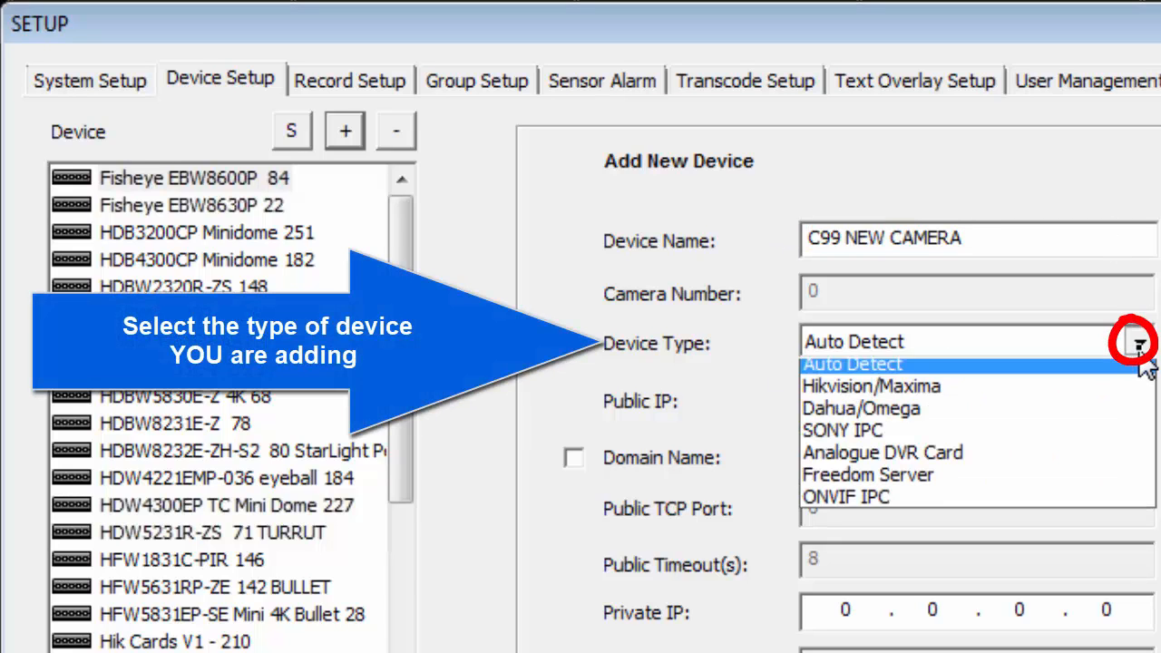
pyautogui.click(912, 416)
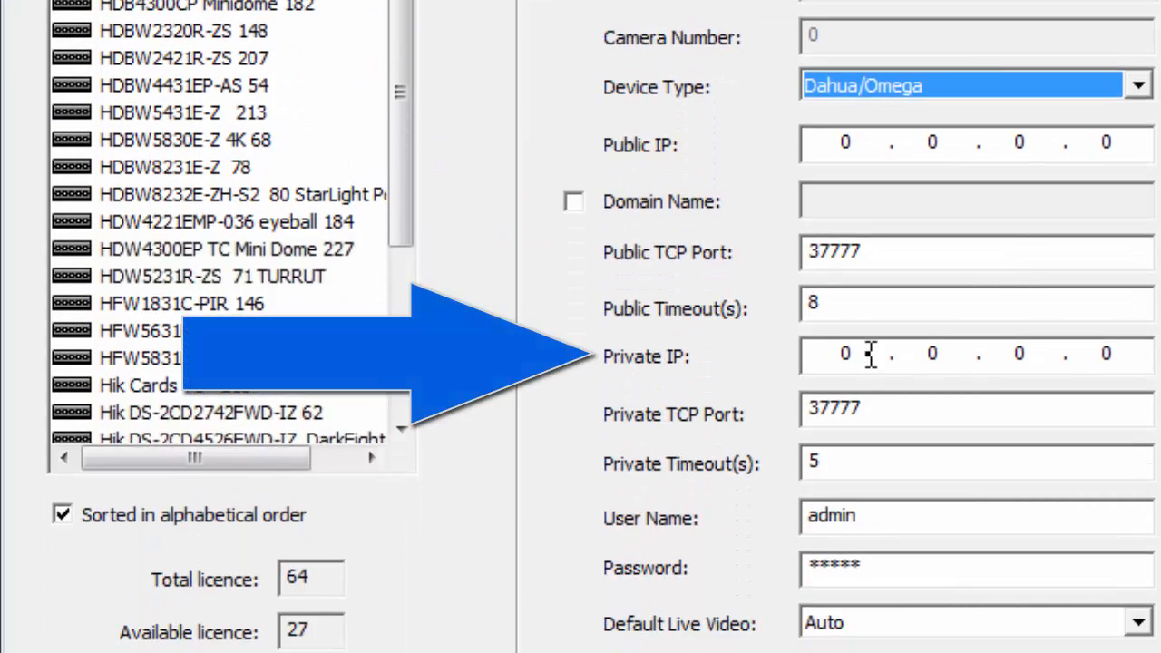
pyautogui.click(869, 354)
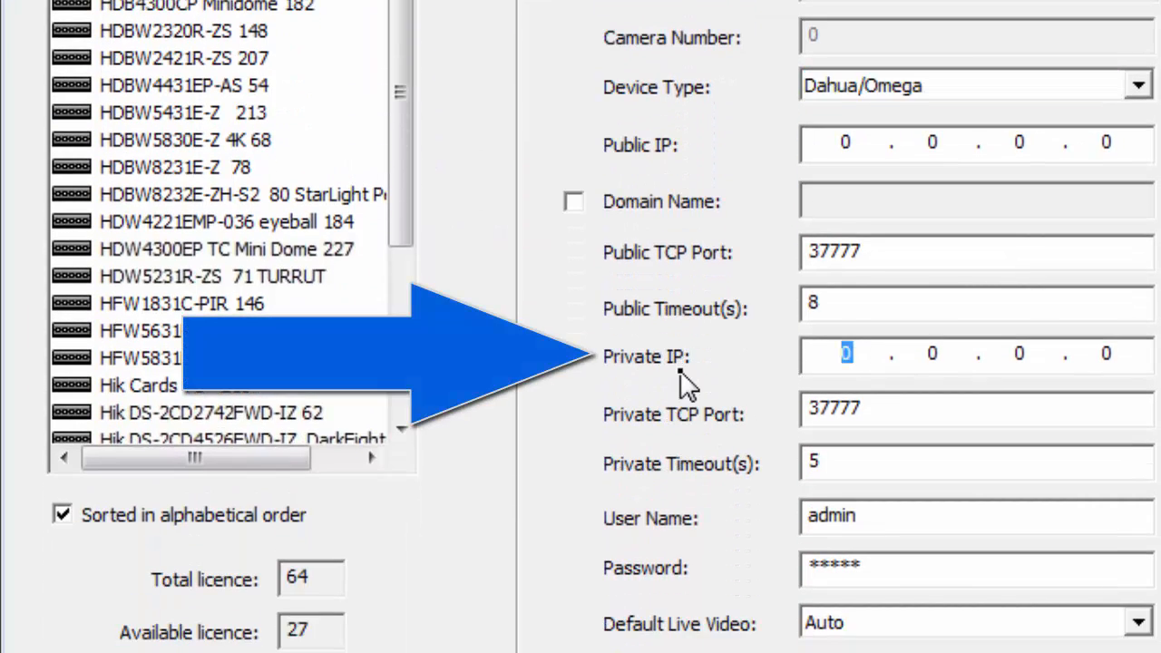
pyautogui.write('192.168.')
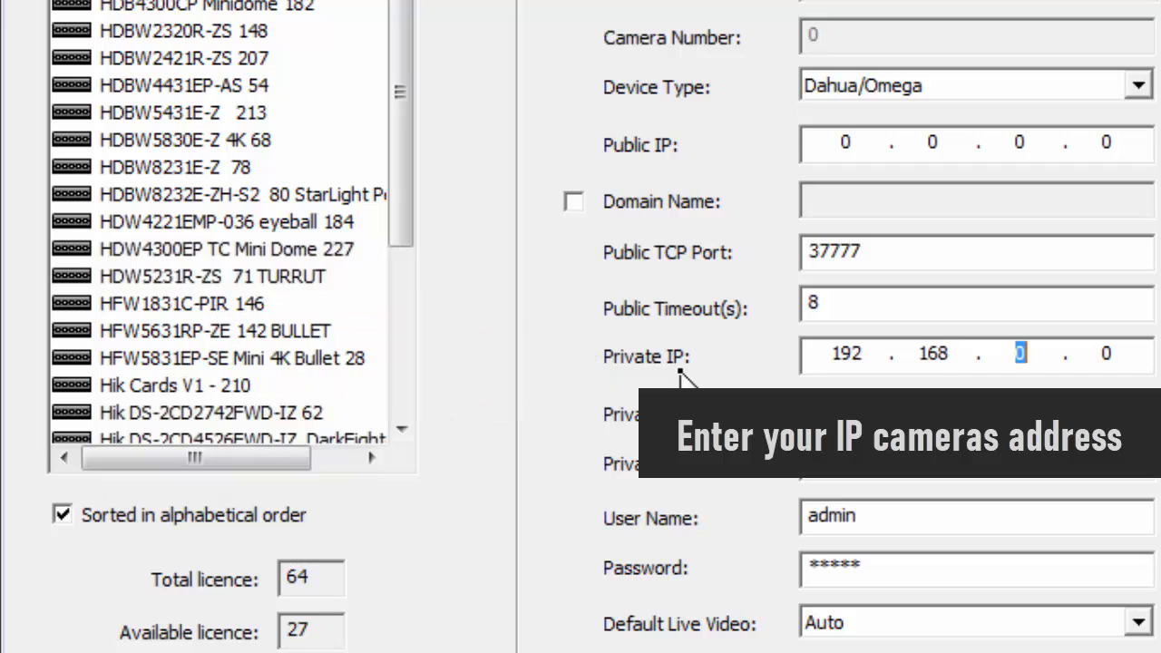
pyautogui.write('2.236')
pyautogui.press('Tab')
pyautogui.press('Tab')
pyautogui.press('Tab')
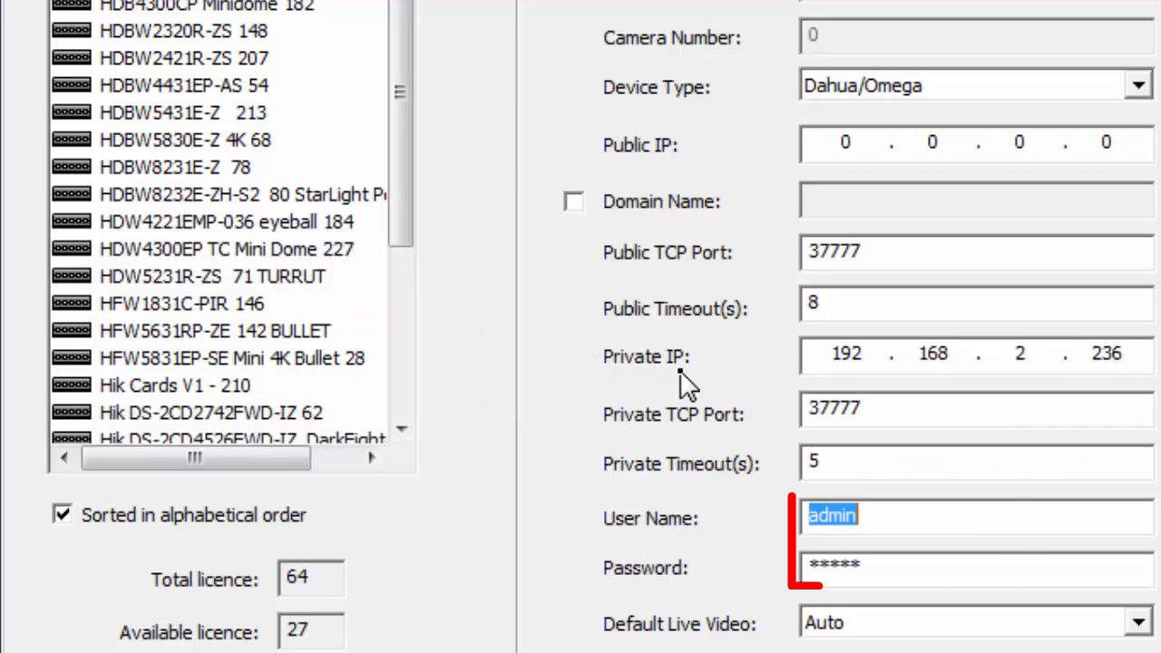
pyautogui.press('Tab')
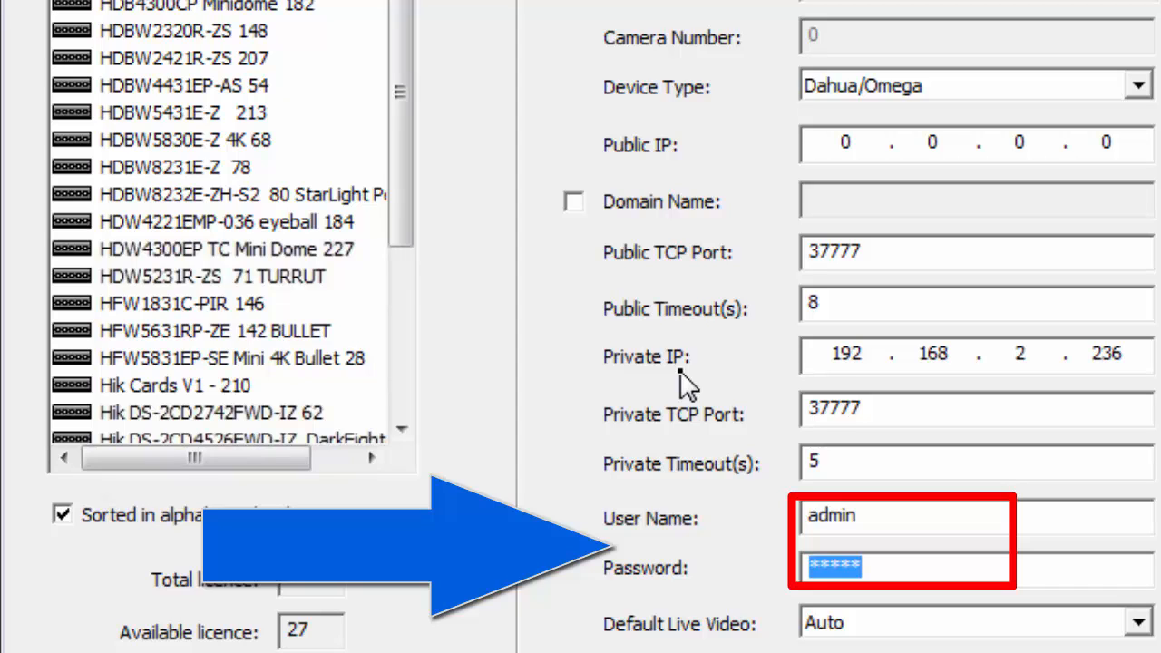
pyautogui.write('admin1234')
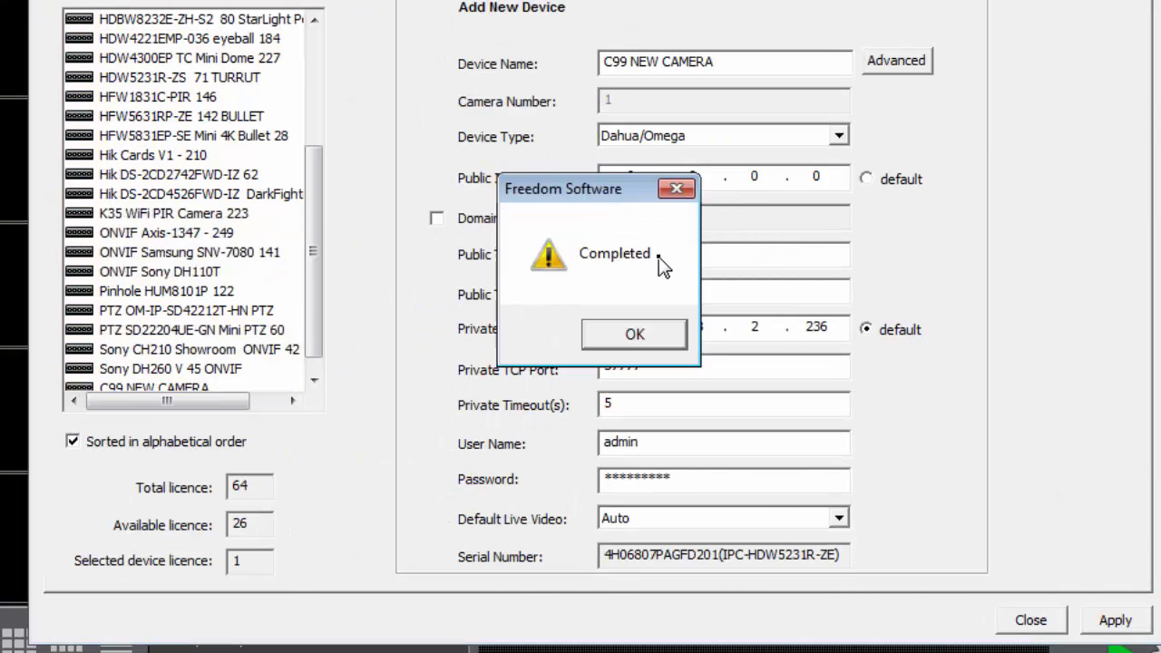
# Step: Dismiss Completed and open the Staff Entrance SL Turret- 236 camera under C99 NEW CAMERA
pyautogui.click(655, 336)
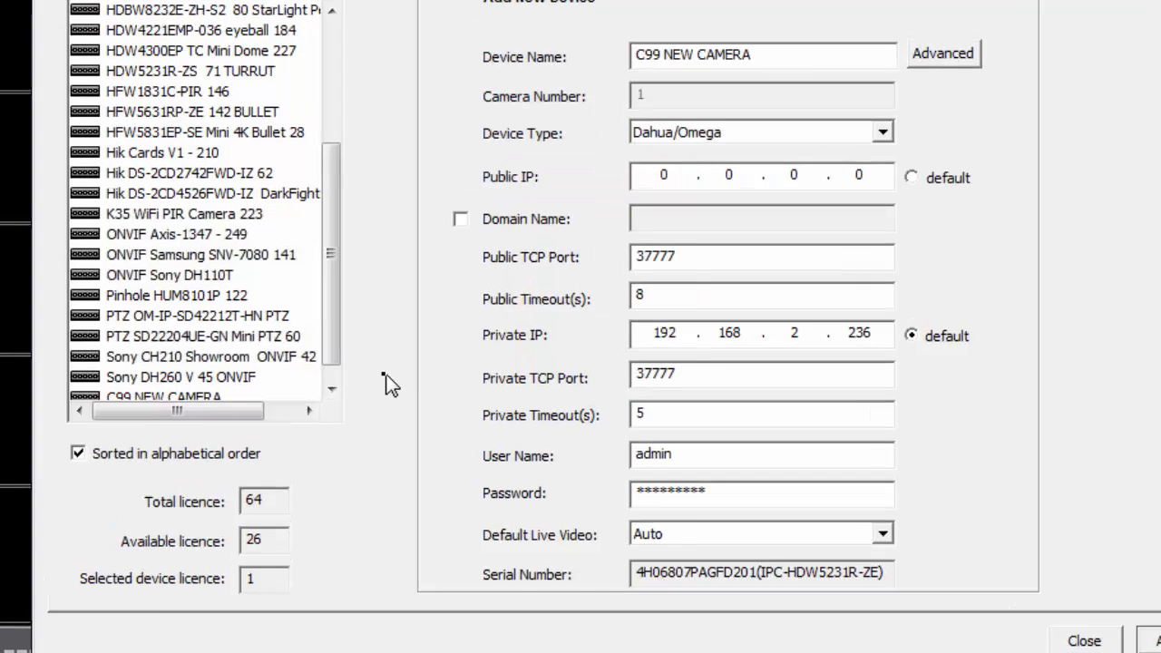
pyautogui.click(580, 504)
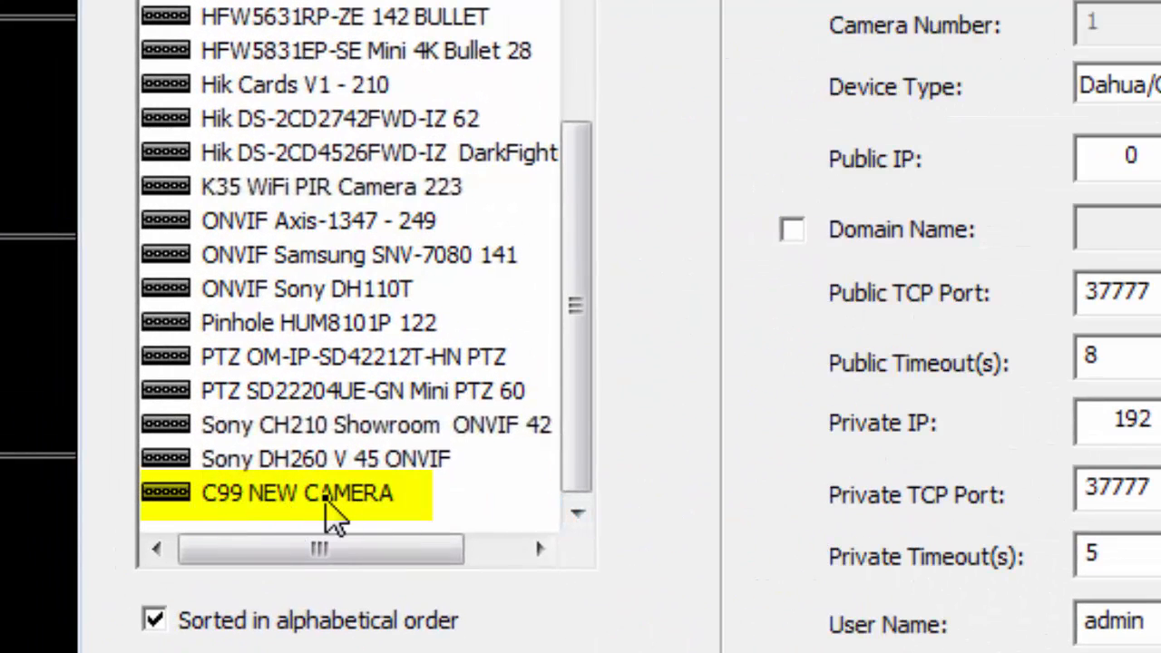
pyautogui.doubleClick(325, 497)
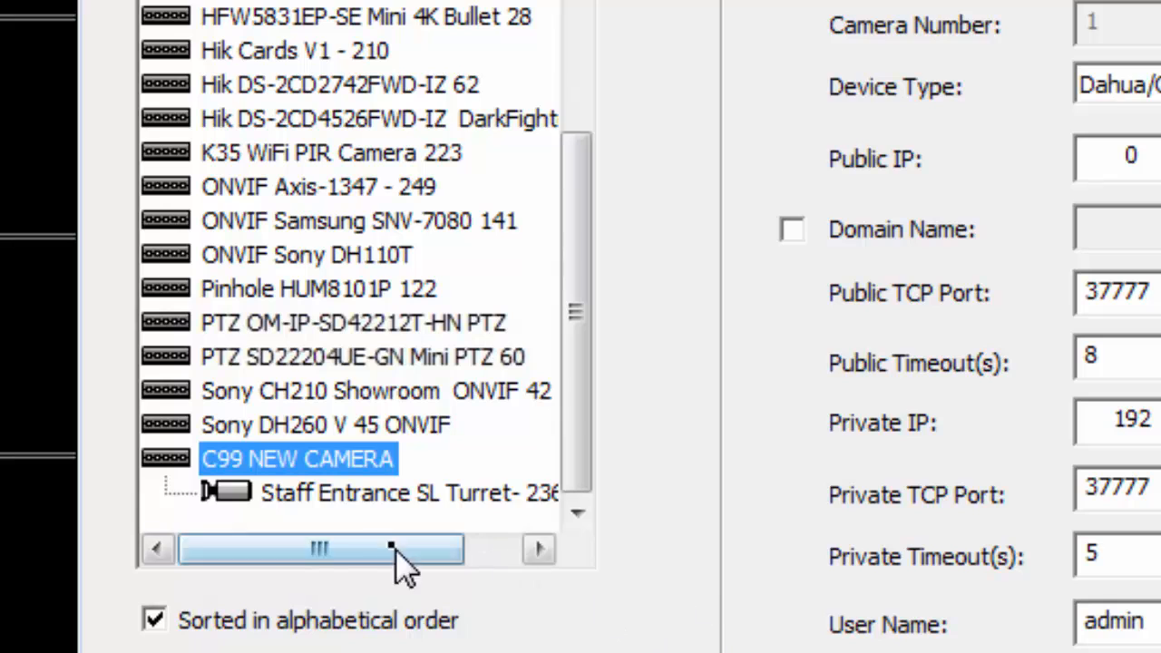
pyautogui.click(349, 492)
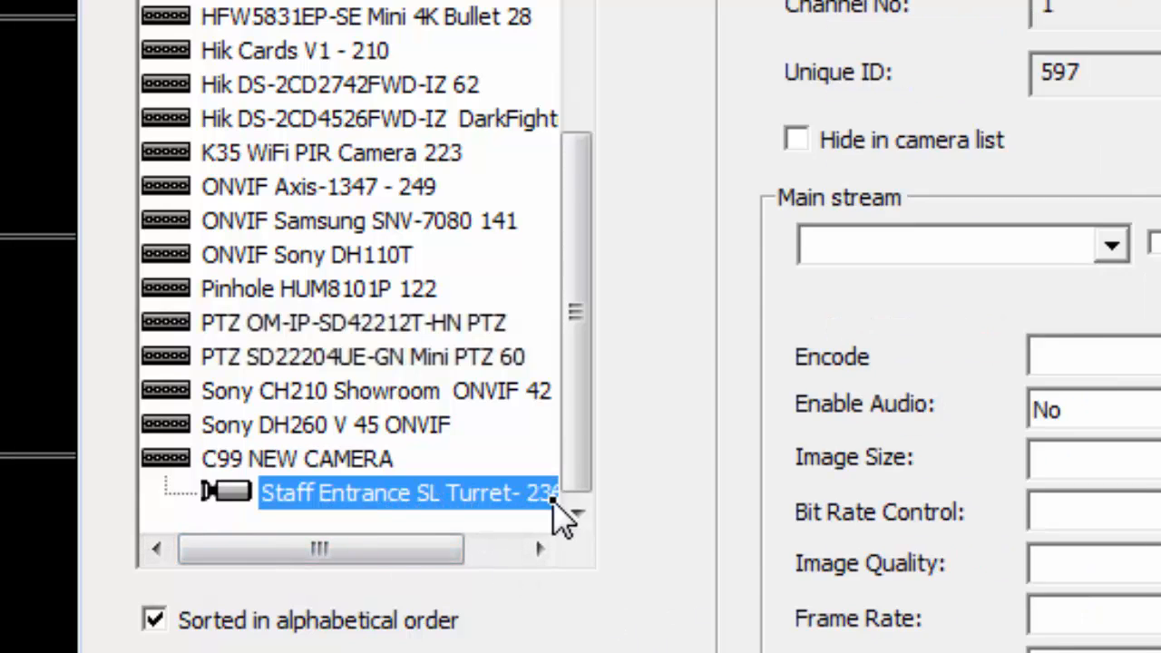
pyautogui.moveTo(821, 33); pyautogui.dragTo(613, 30)
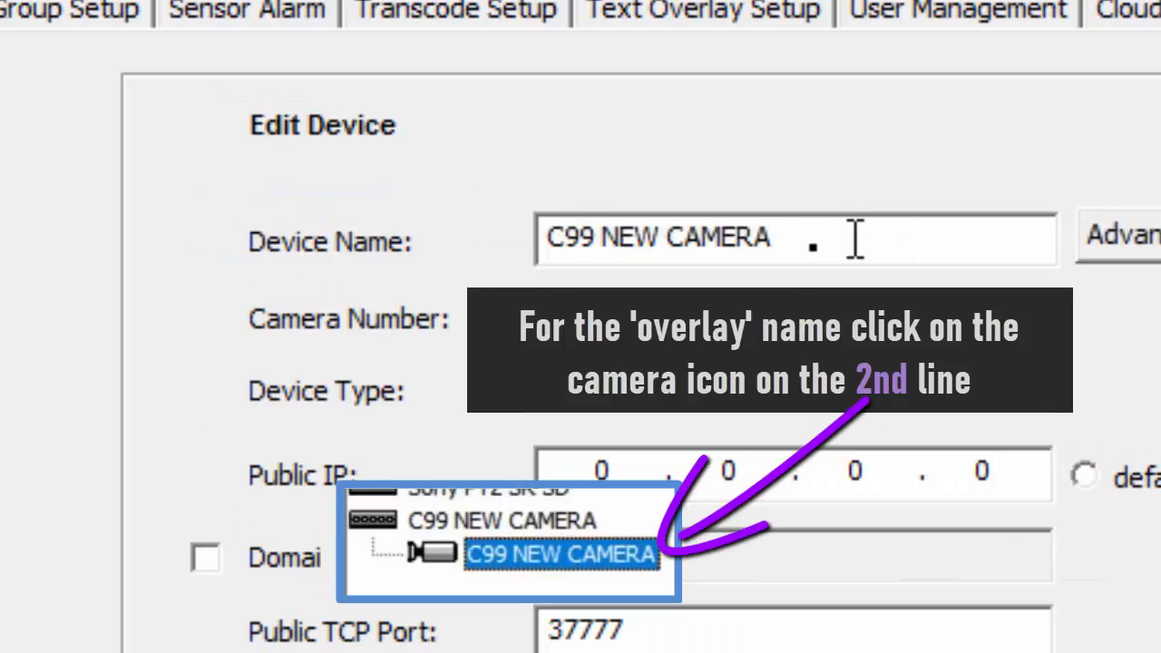
# Step: Rename the camera to C99 NEW CAMERA by pasting the device name into Camera Name
pyautogui.moveTo(855, 239); pyautogui.dragTo(466, 241)
pyautogui.hotkey('ctrl', 'c')
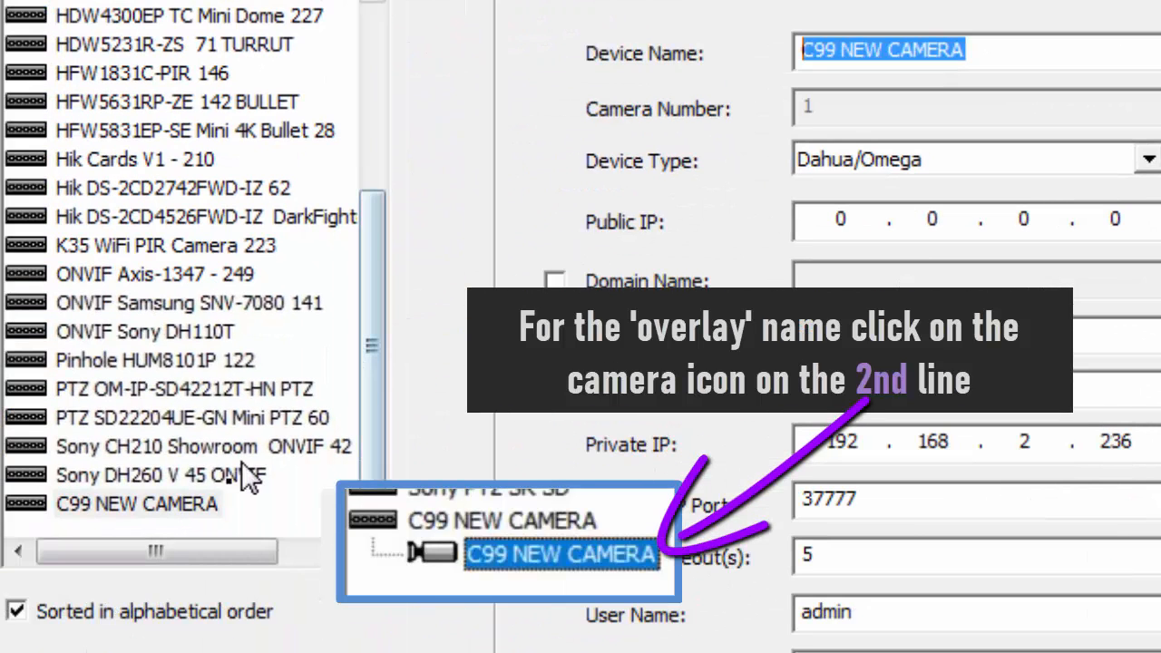
pyautogui.click(179, 506)
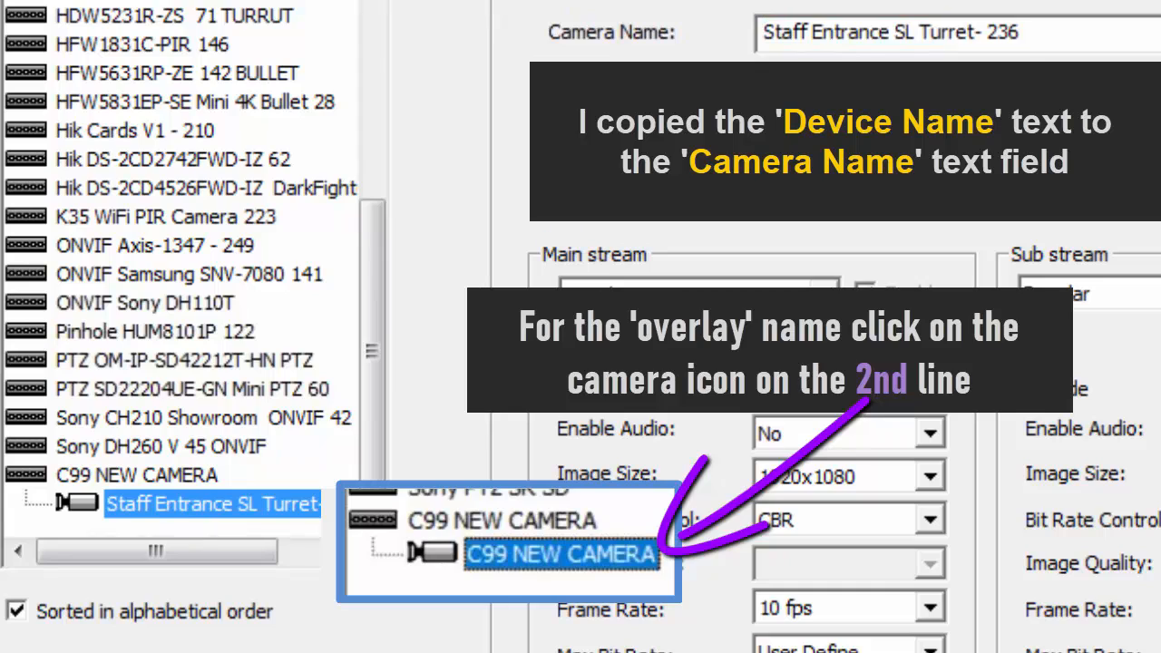
pyautogui.moveTo(1030, 34); pyautogui.dragTo(609, 32)
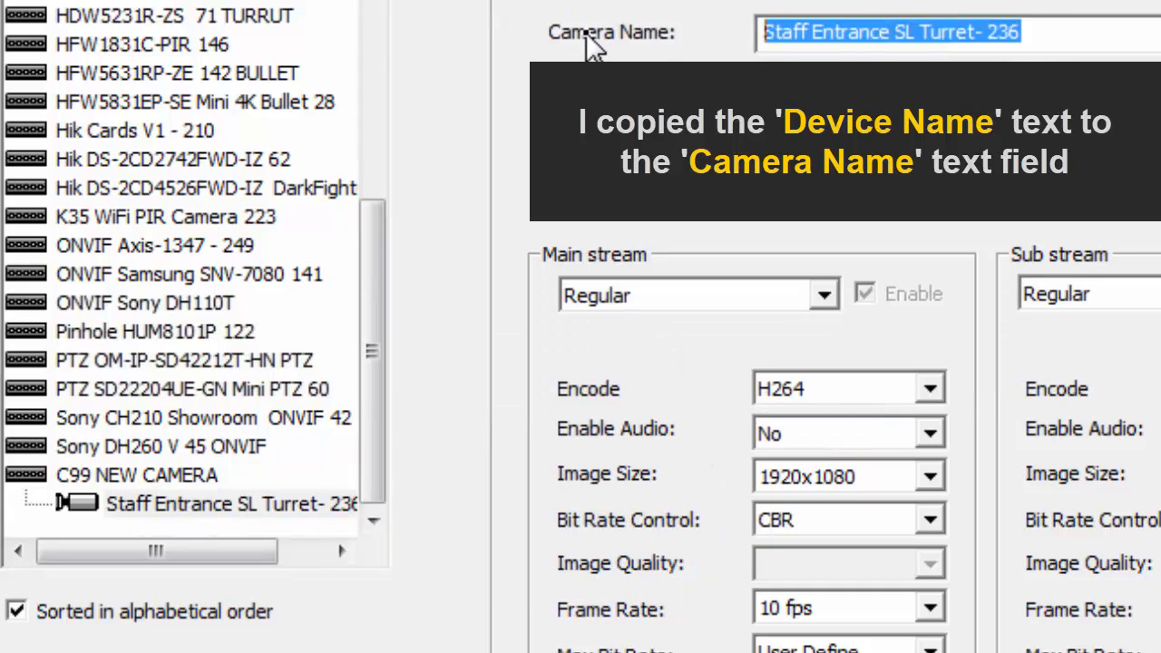
pyautogui.hotkey('ctrl', 'v')
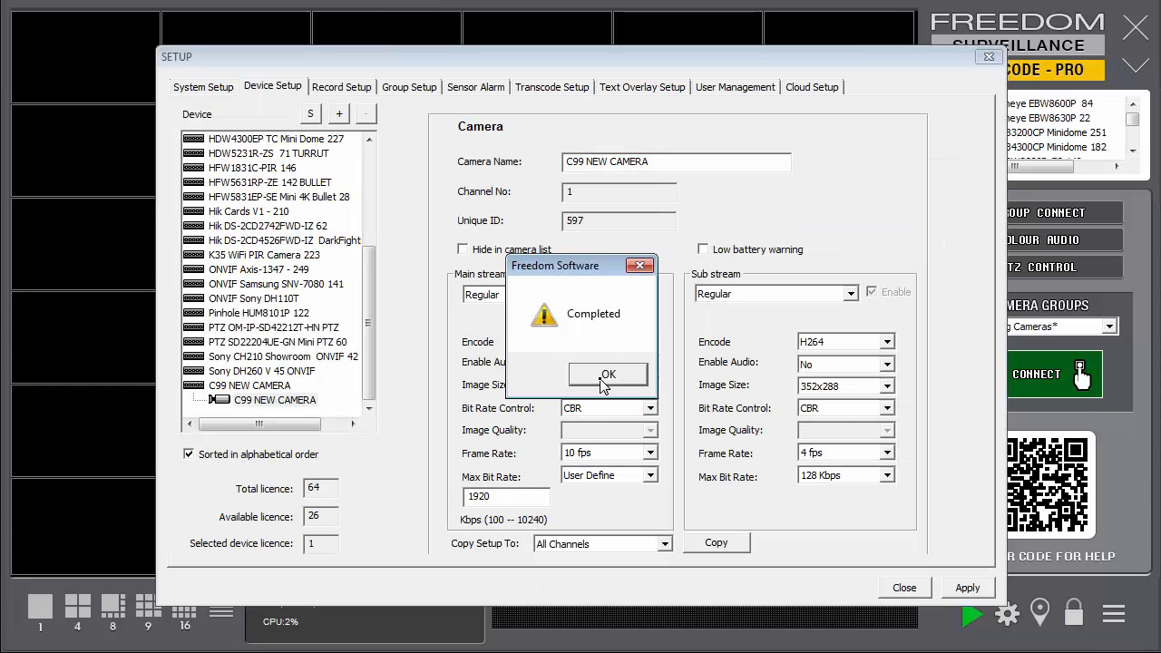
pyautogui.click(606, 375)
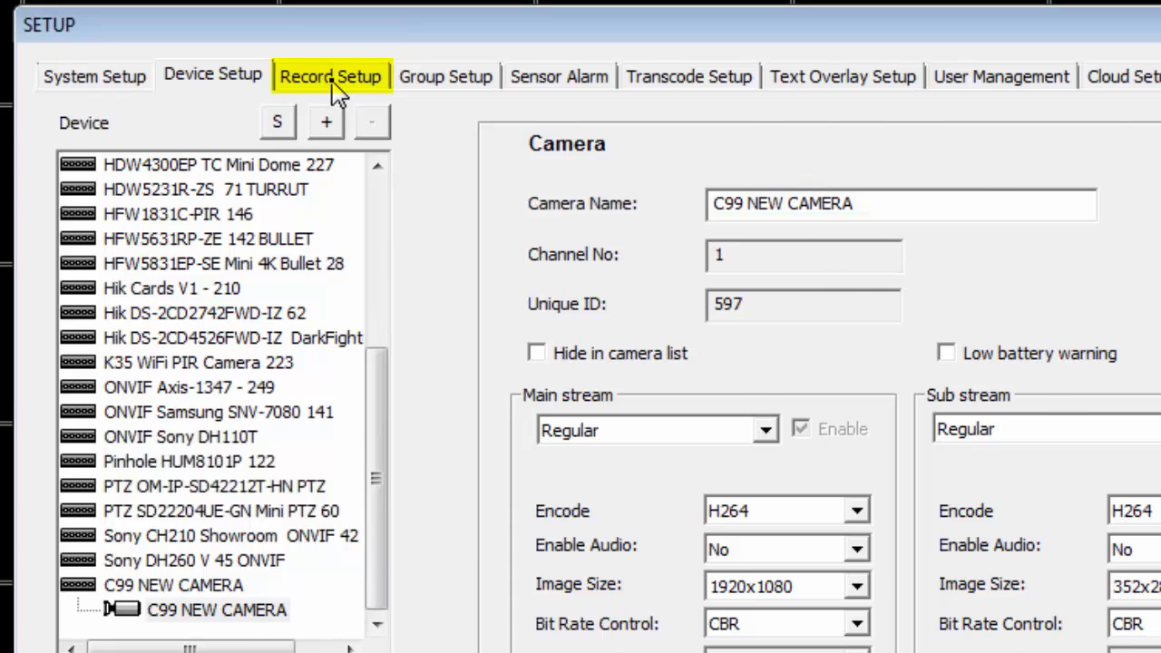
# Step: In Record Setup, select the C99 NEW CAMERA recording entry, ID 597
pyautogui.click(334, 80)
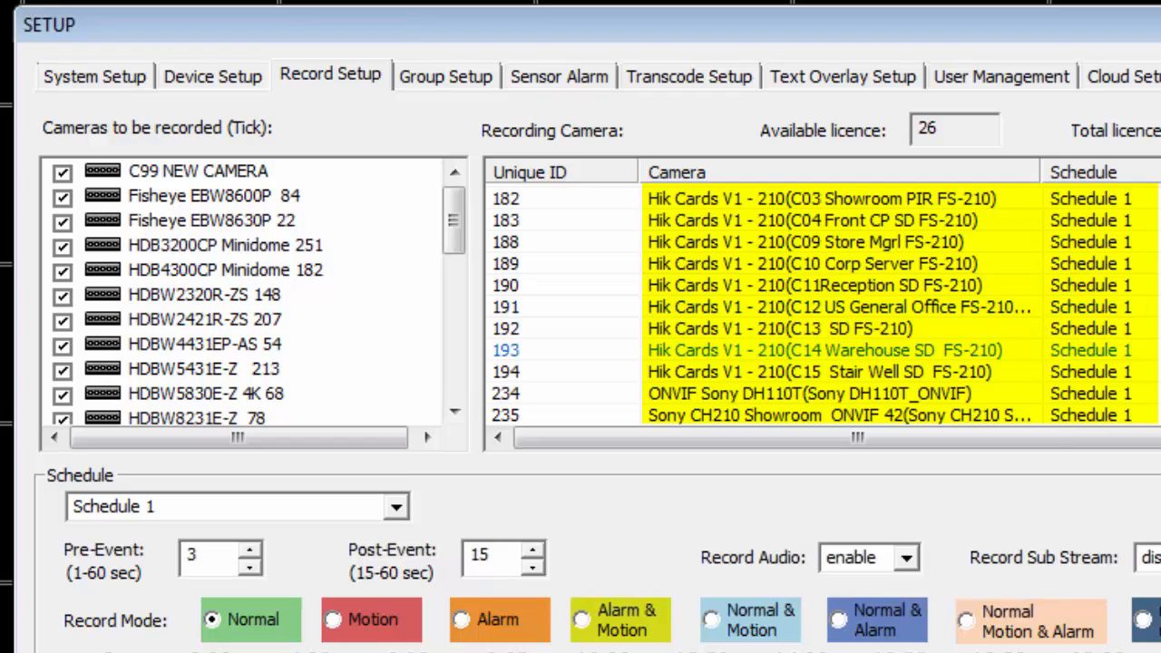
pyautogui.doubleClick(824, 350)
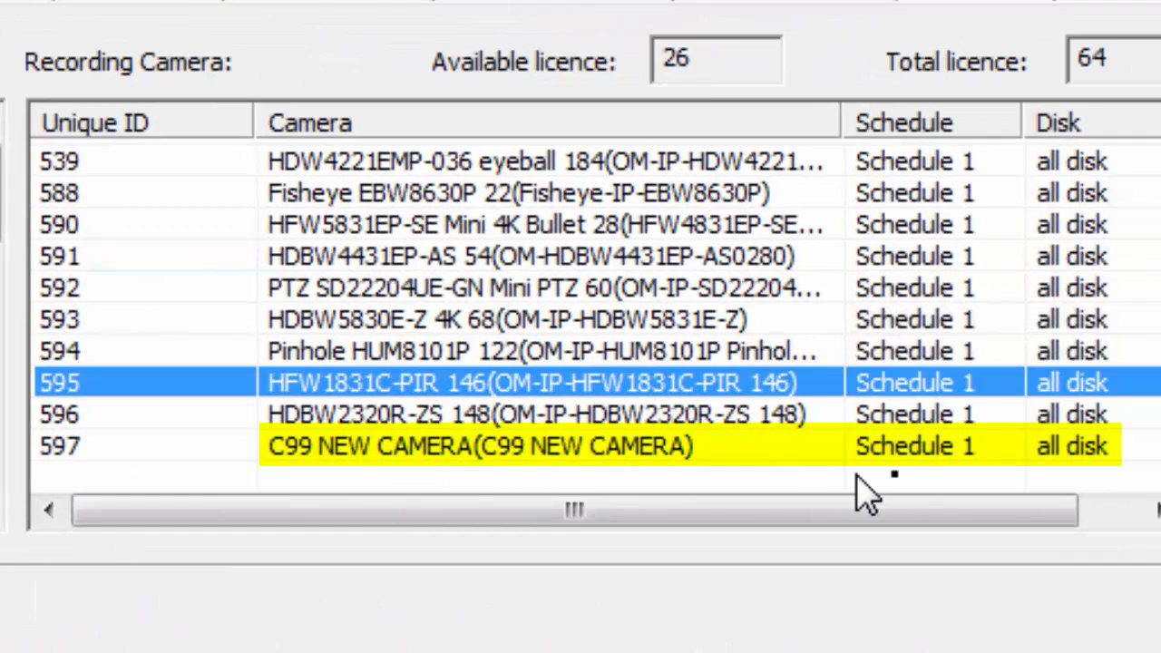
pyautogui.click(984, 458)
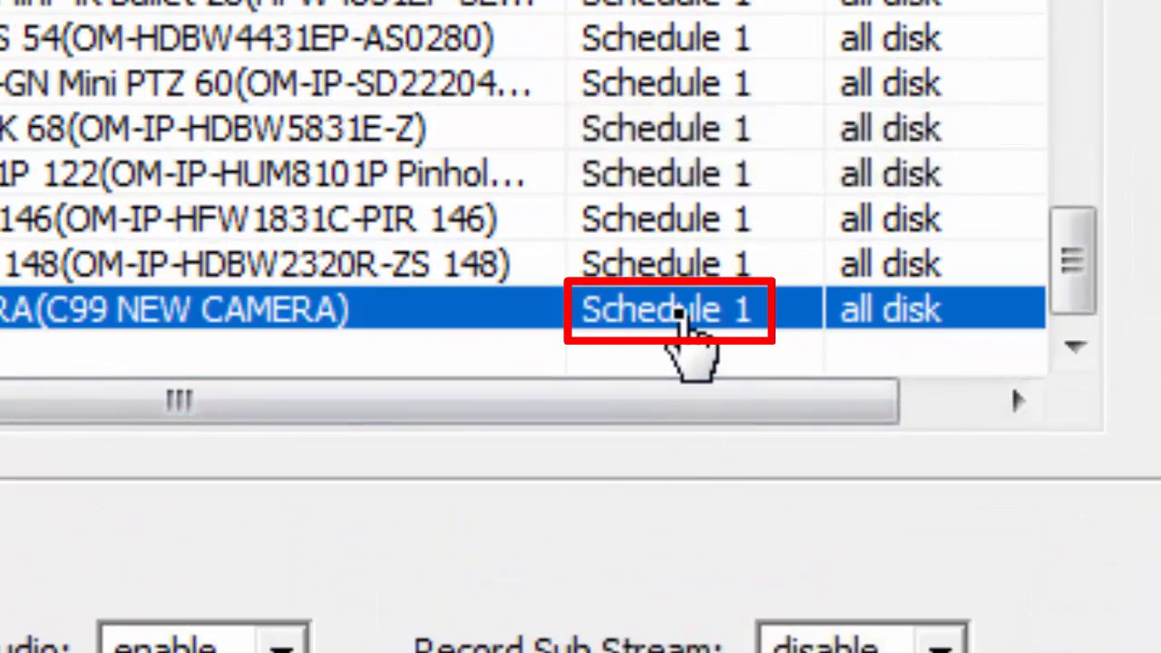
# Step: Keep C99 NEW CAMERA on Schedule 1 recording to all disks, close setup, and select its row
pyautogui.doubleClick(678, 312)
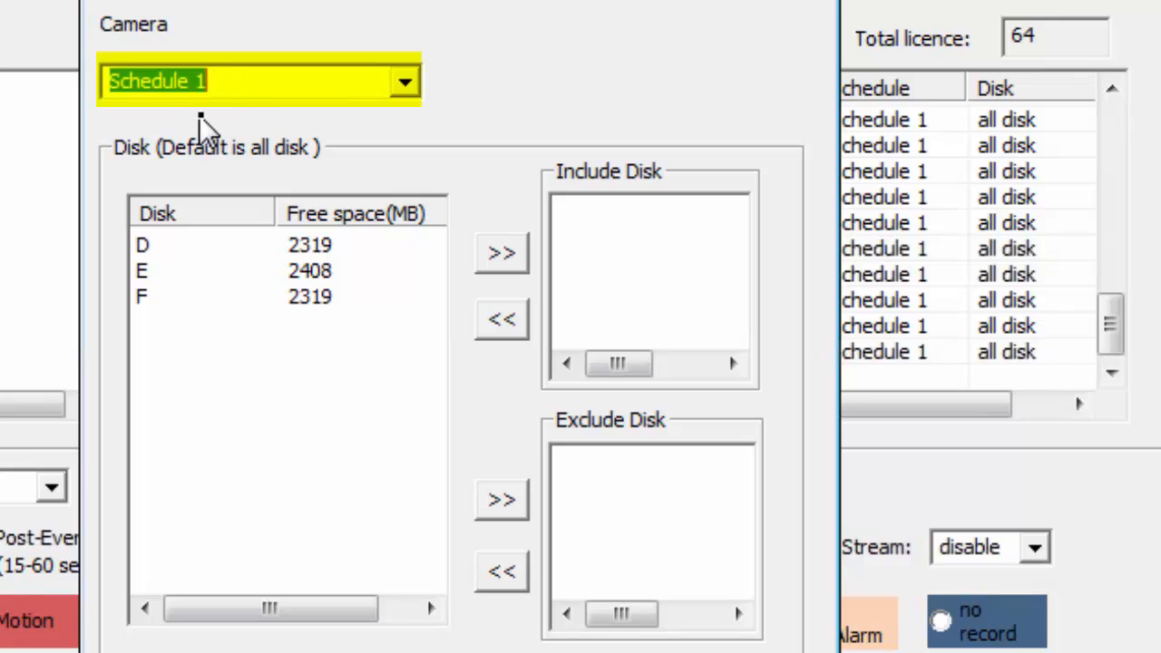
pyautogui.click(408, 83)
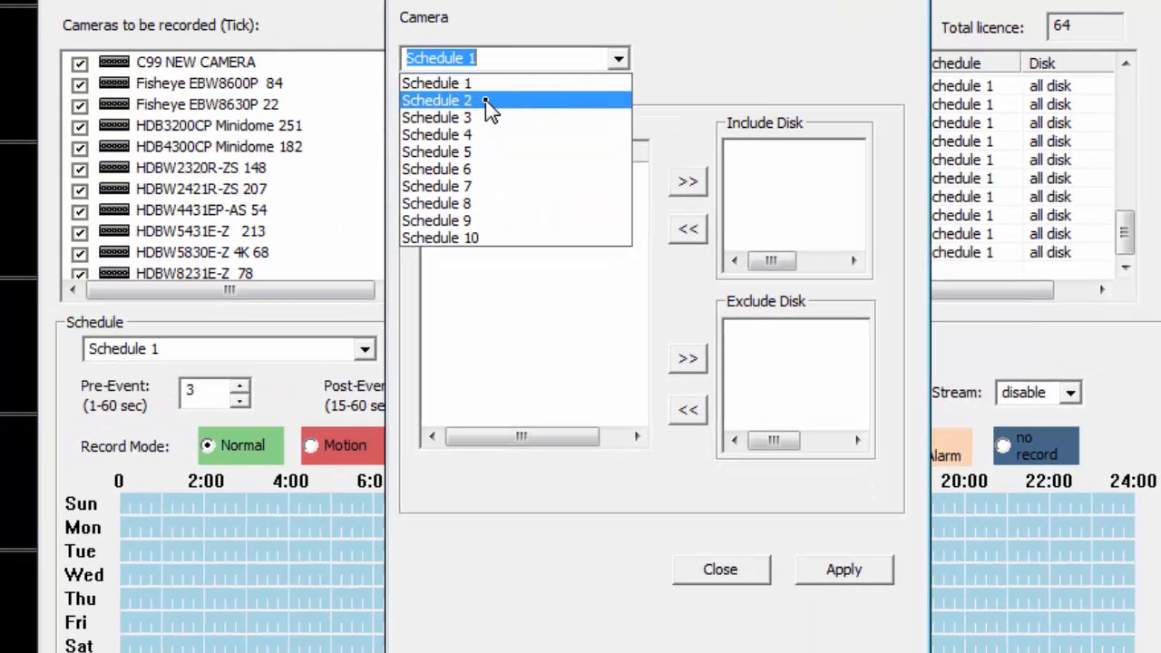
pyautogui.click(490, 102)
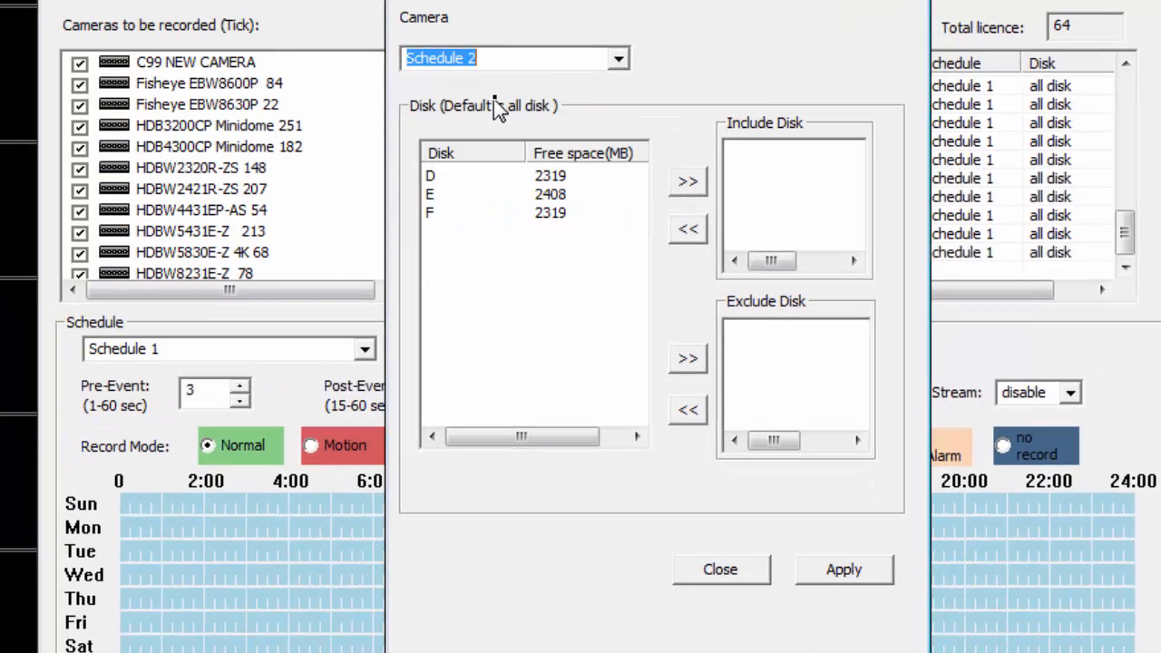
pyautogui.click(616, 58)
pyautogui.click(439, 83)
pyautogui.click(726, 572)
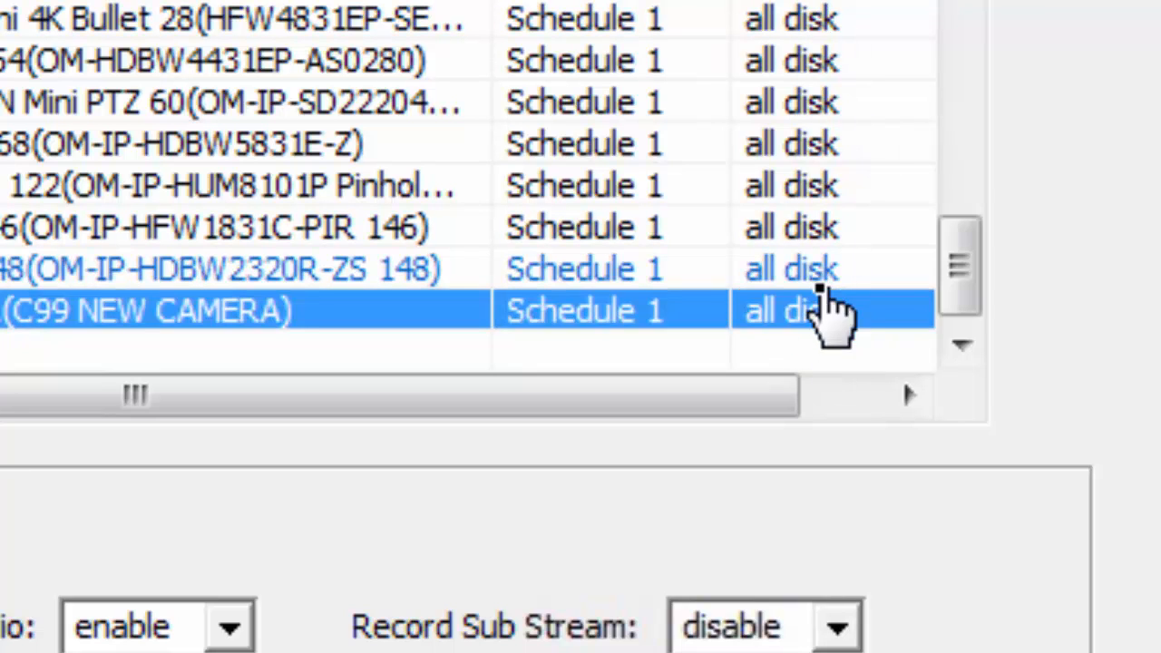
pyautogui.click(821, 313)
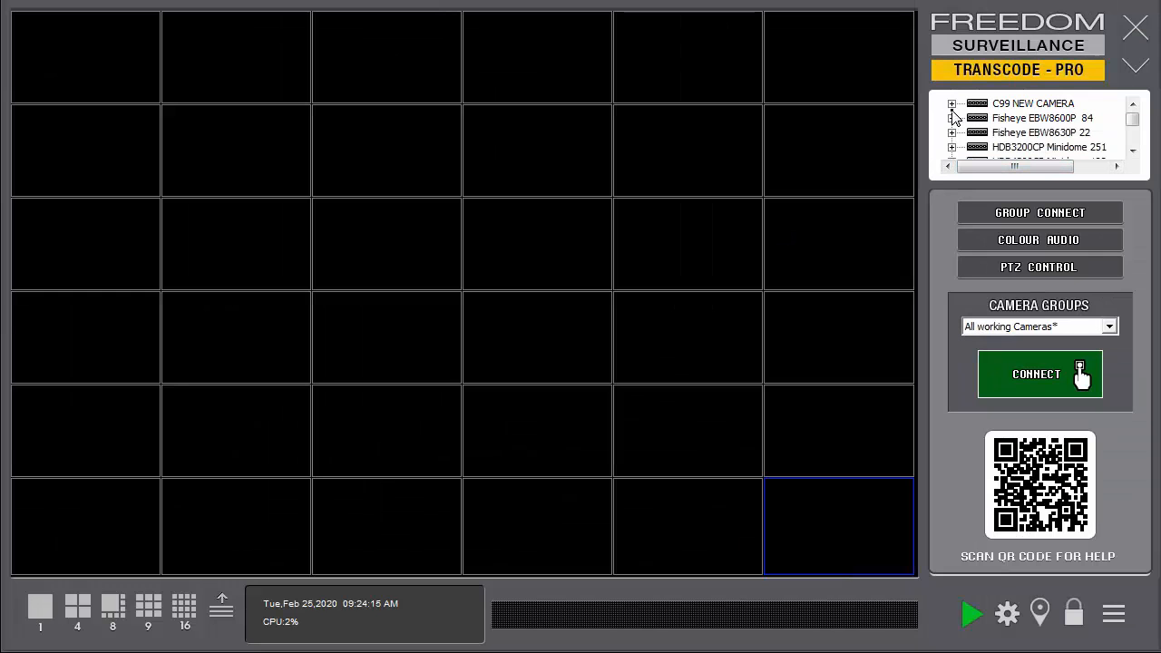
# Step: Expand C99 NEW CAMERA, show its camera's live feed in a tile, and enlarge it
pyautogui.click(951, 104)
pyautogui.doubleClick(1016, 119)
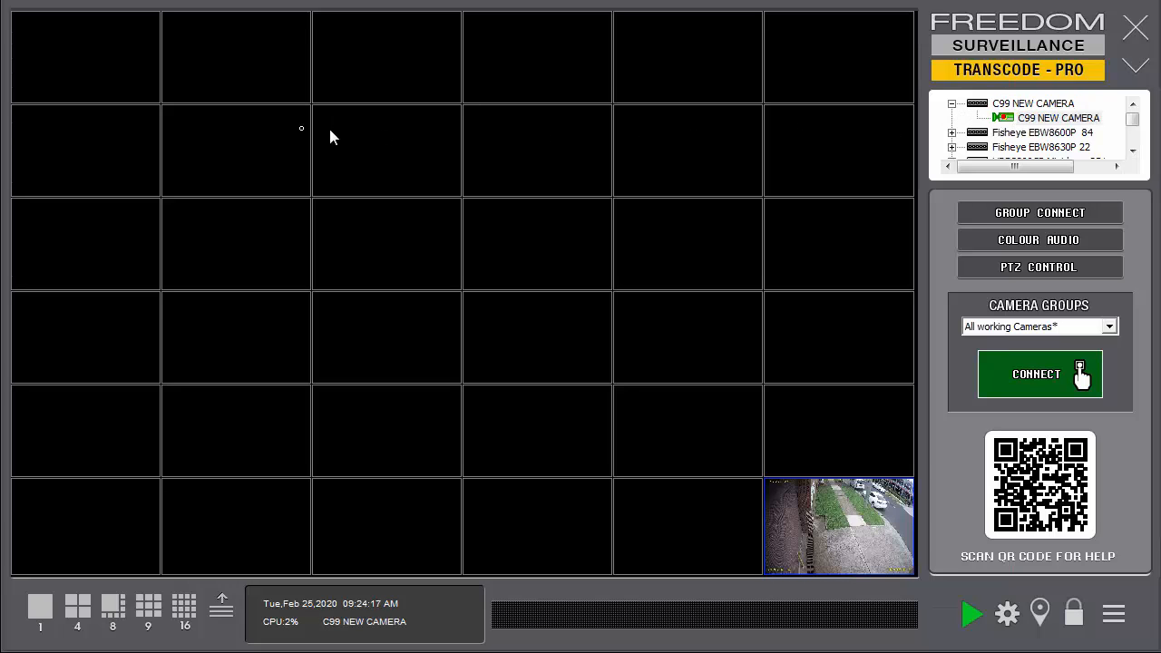
pyautogui.doubleClick(821, 490)
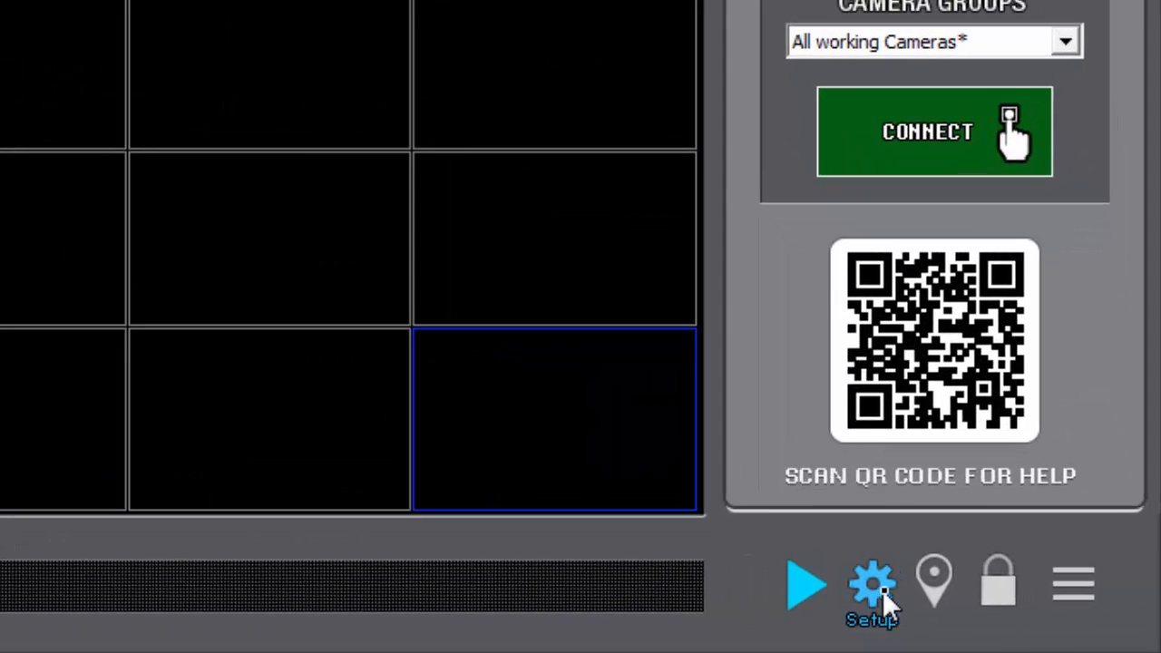
# Step: Turn on automatic device time sync at 6:00:00 AM in System Setup
pyautogui.click(1008, 616)
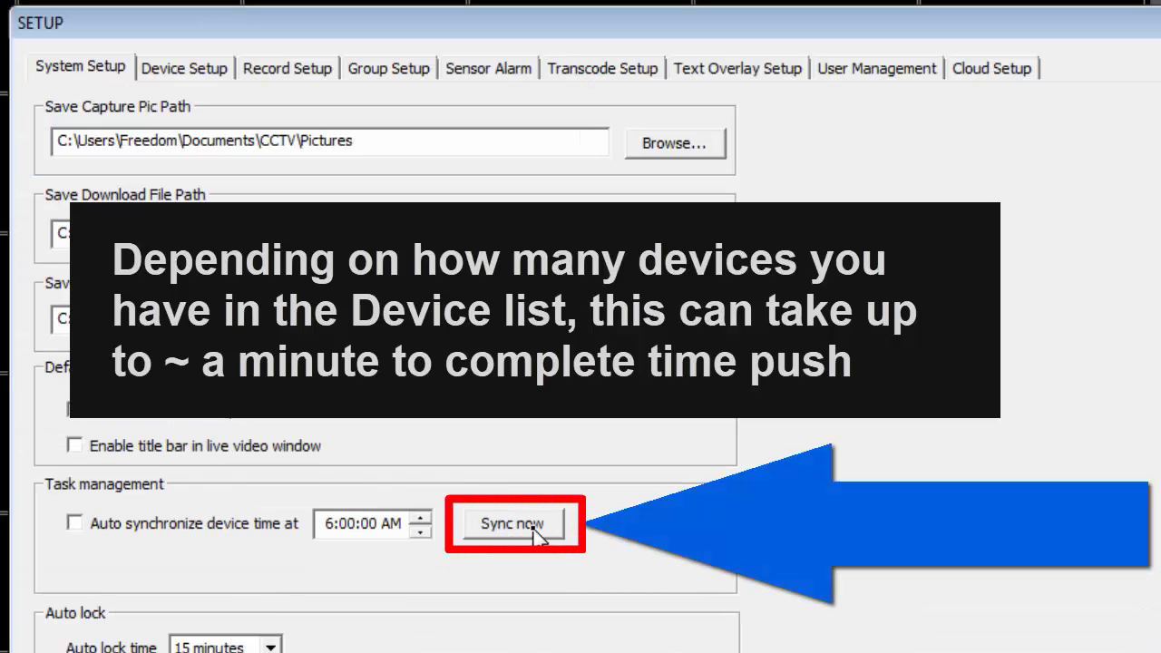
pyautogui.click(75, 523)
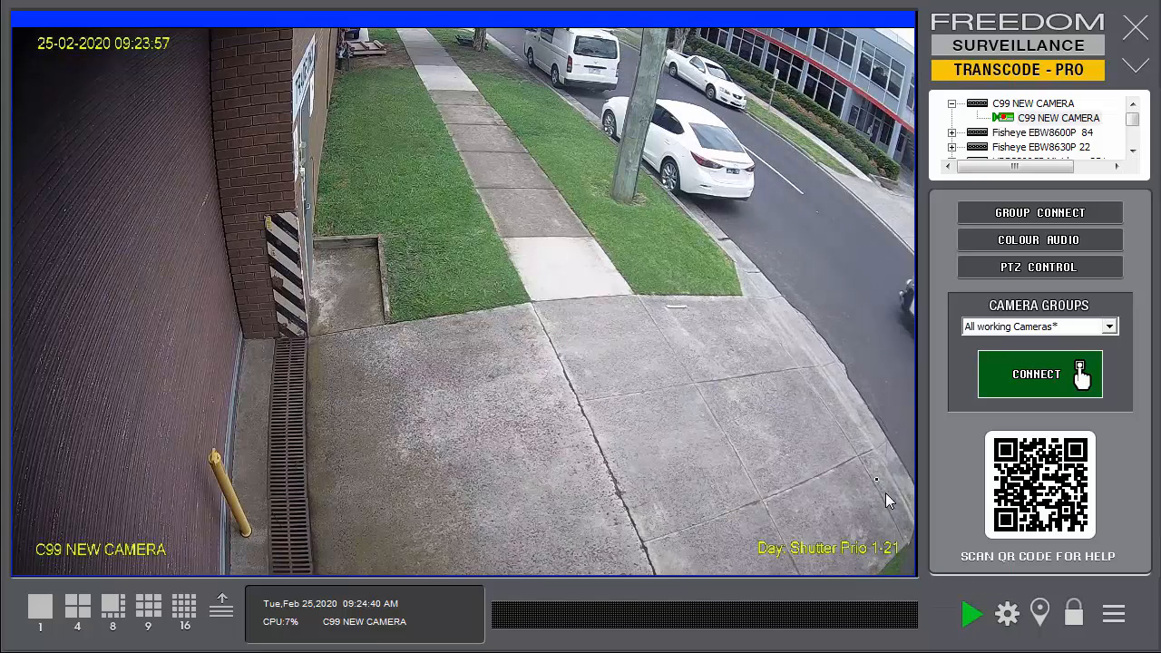
# Step: Search C99 NEW CAMERA's recordings on the selected date in Playback
pyautogui.click(972, 624)
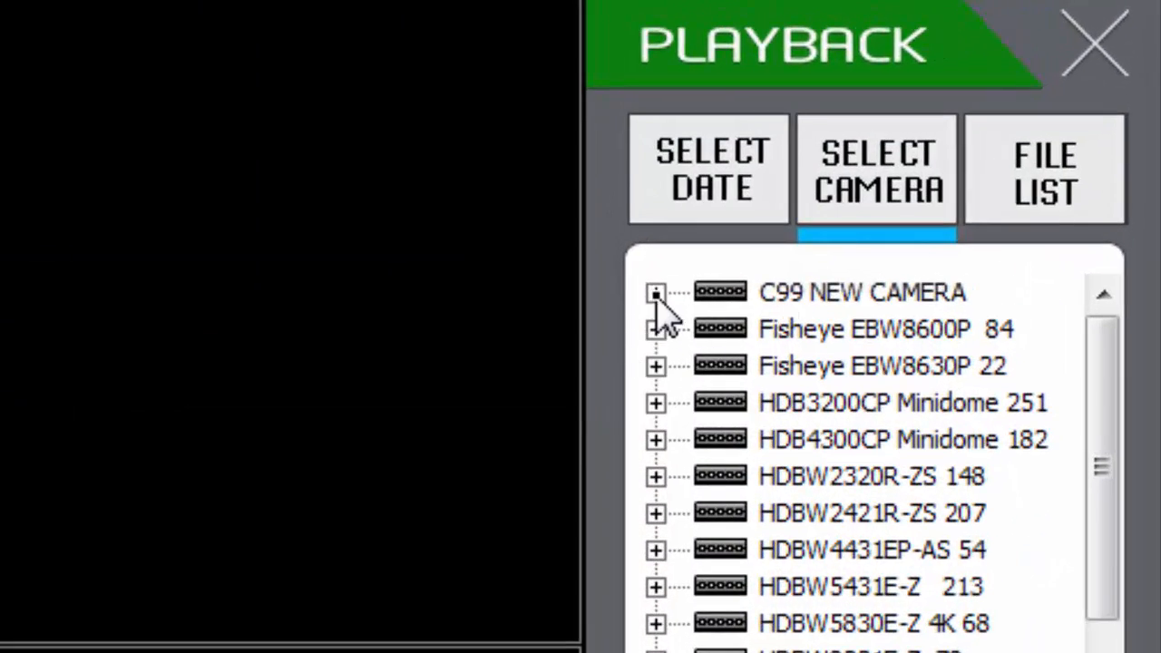
pyautogui.click(656, 293)
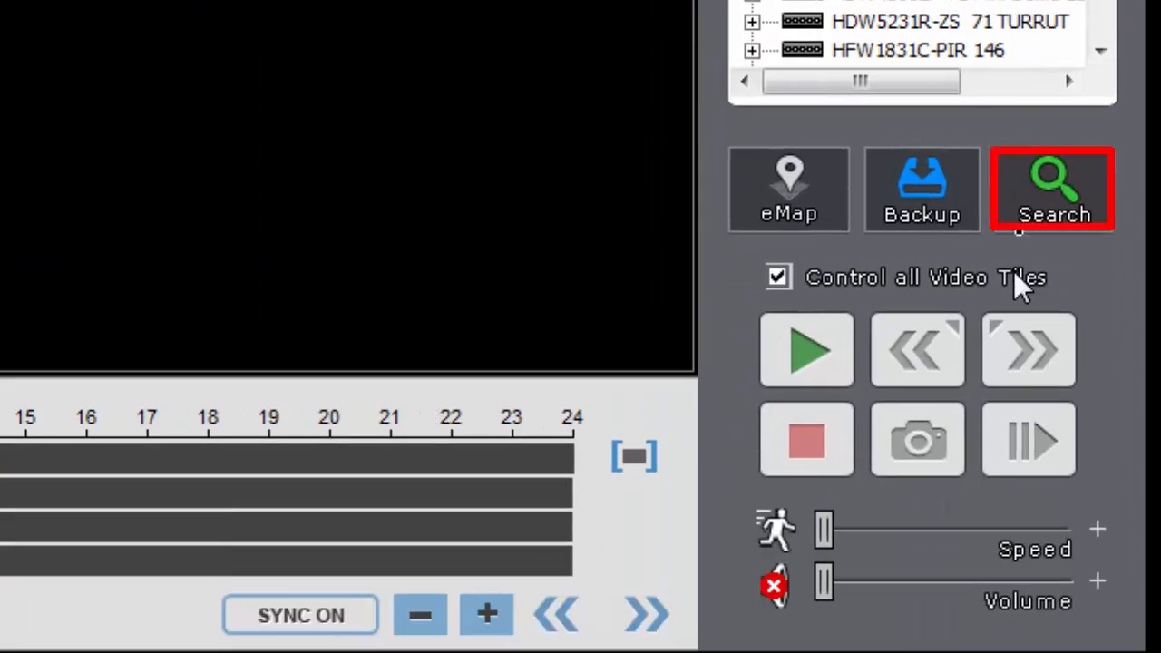
pyautogui.click(1040, 224)
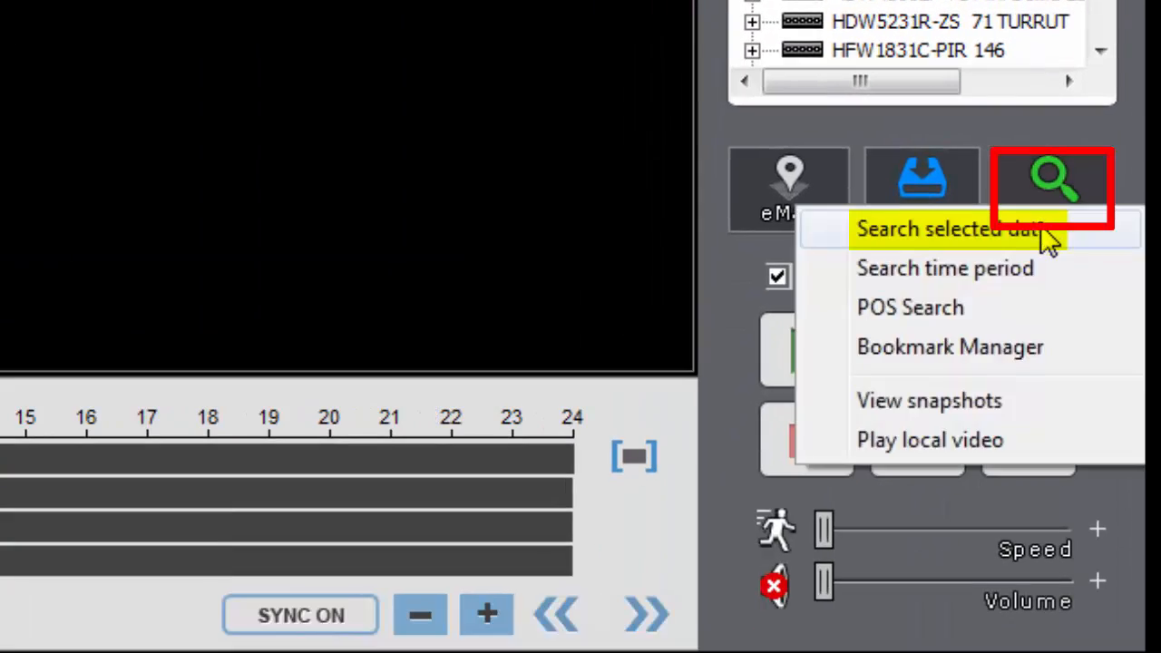
pyautogui.click(1039, 227)
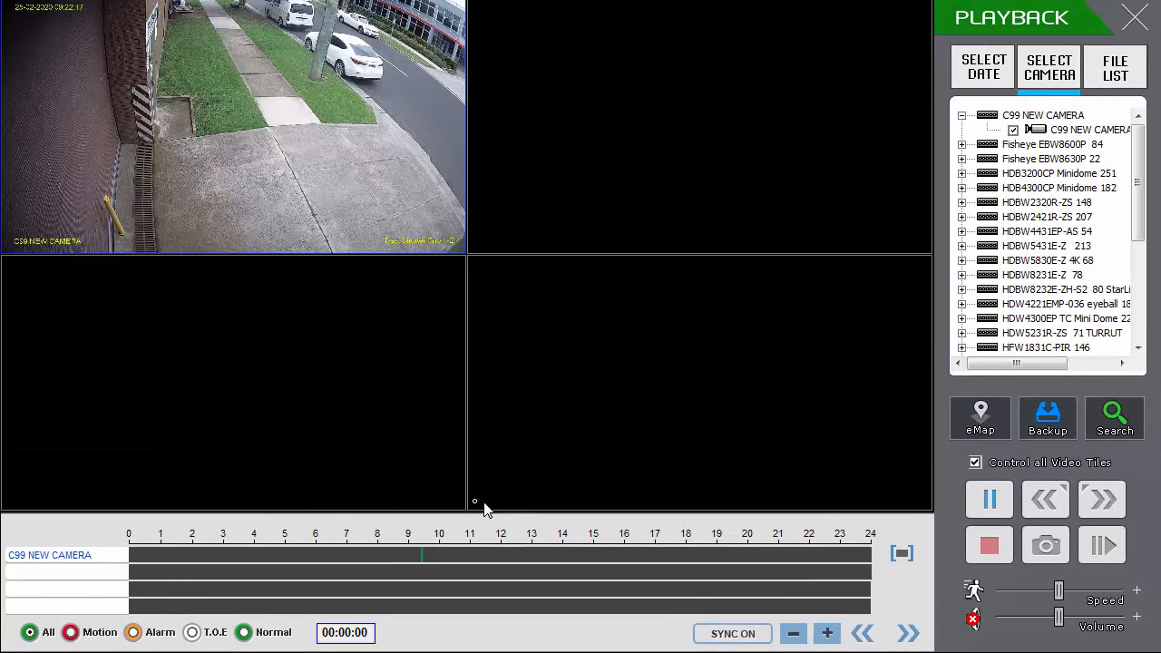
# Step: Zoom the timeline to a one-hour span and play the green recording near 9:24
pyautogui.click(828, 633)
pyautogui.click(828, 633)
pyautogui.click(828, 633)
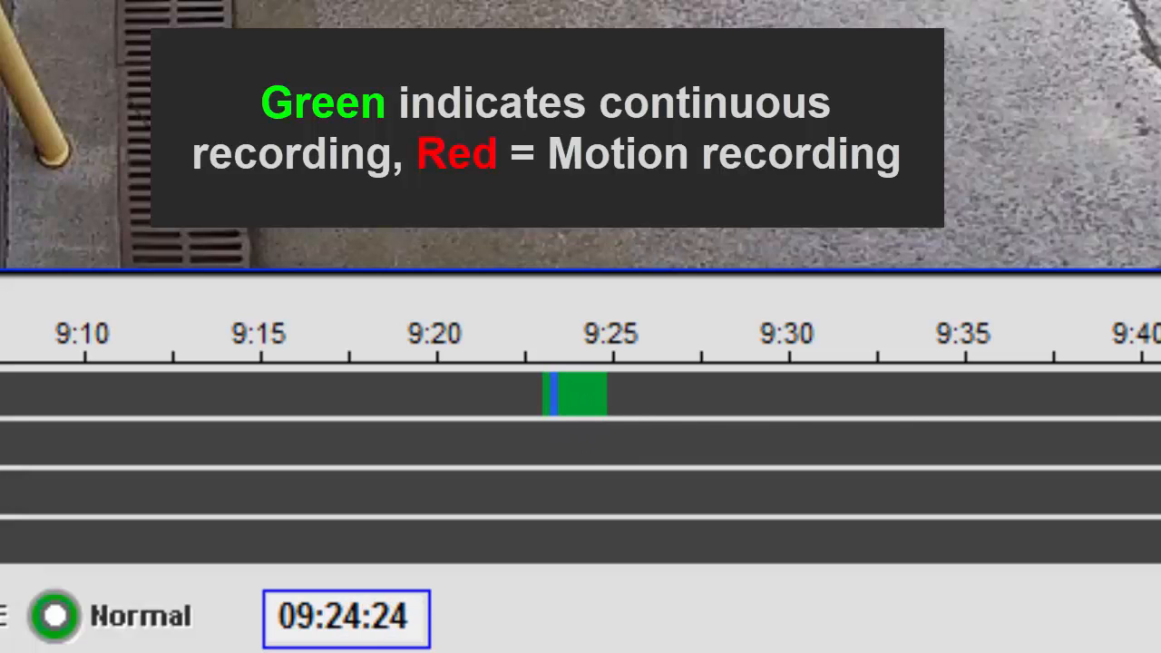
pyautogui.click(578, 407)
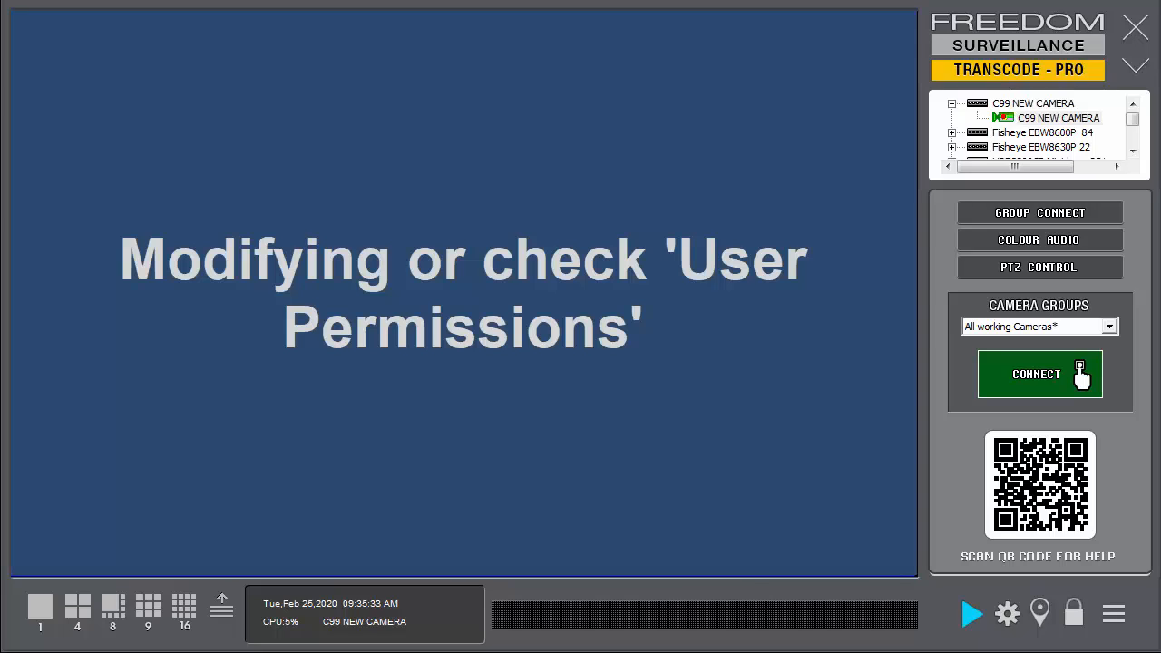
# Step: Open User Management and select a manager, then a remote viewer account
pyautogui.click(1007, 615)
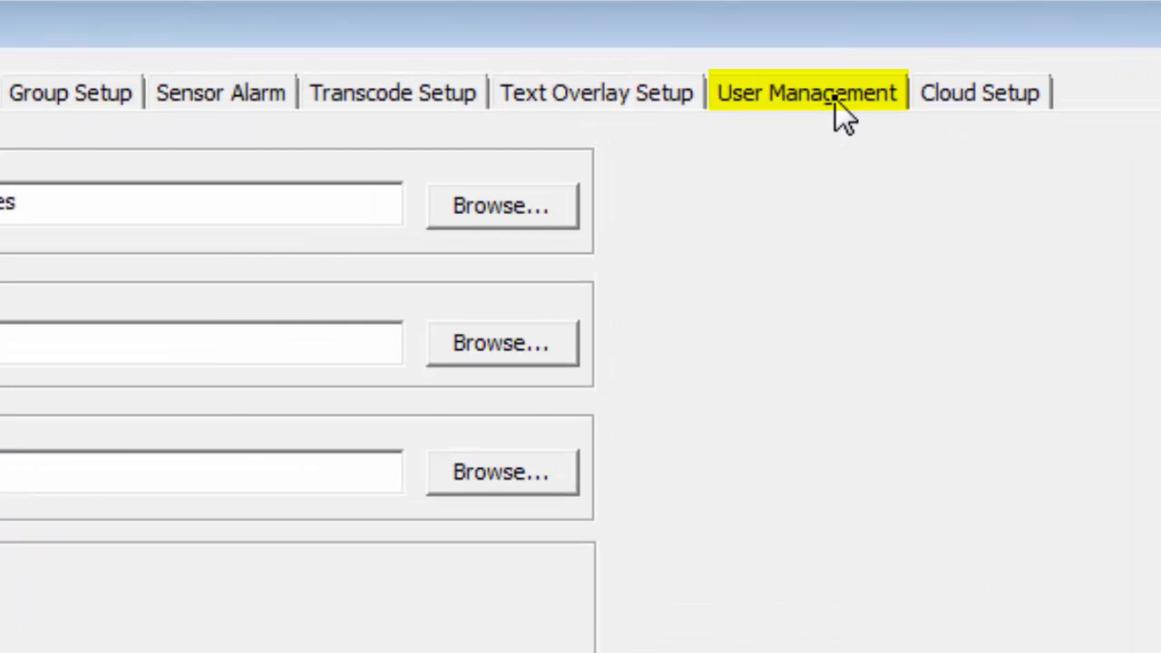
pyautogui.click(836, 103)
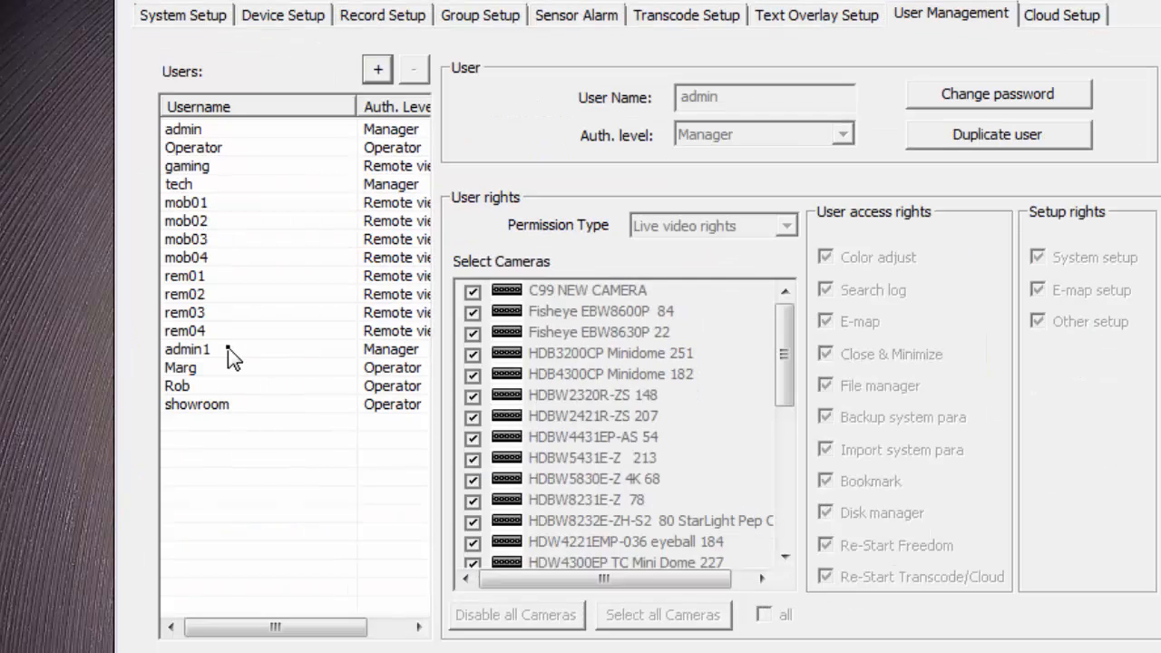
pyautogui.click(228, 354)
pyautogui.click(192, 225)
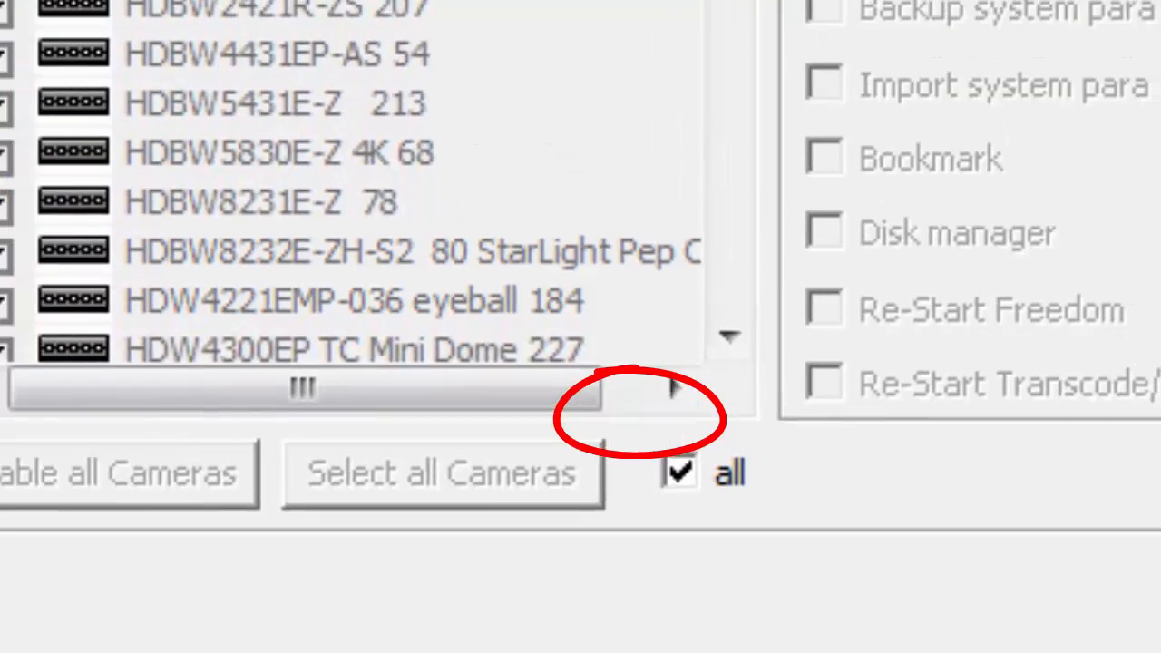
# Step: Switch Permission Type to Playback rights and back to Live video rights, then select another manager
pyautogui.click(733, 75)
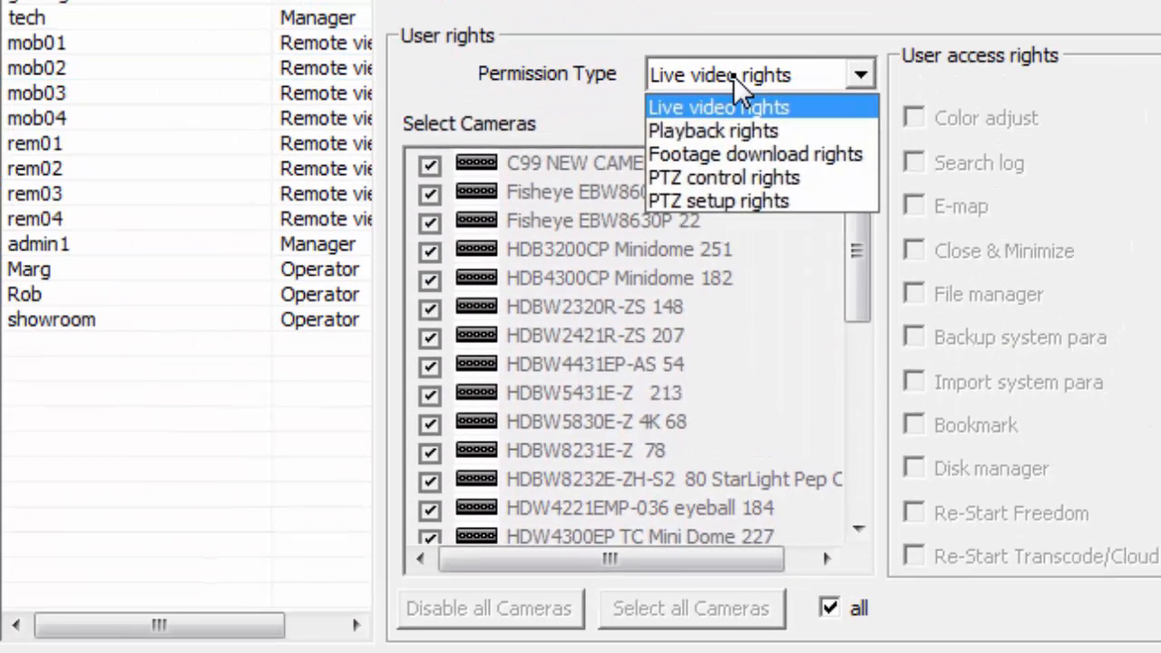
pyautogui.click(722, 125)
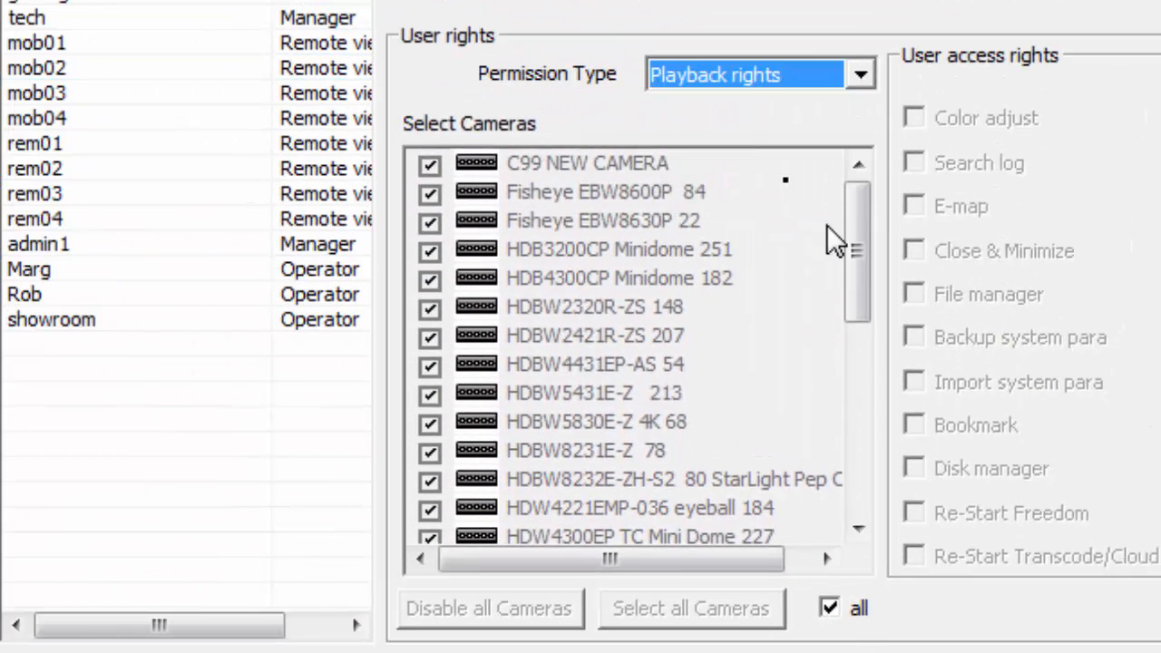
pyautogui.click(748, 76)
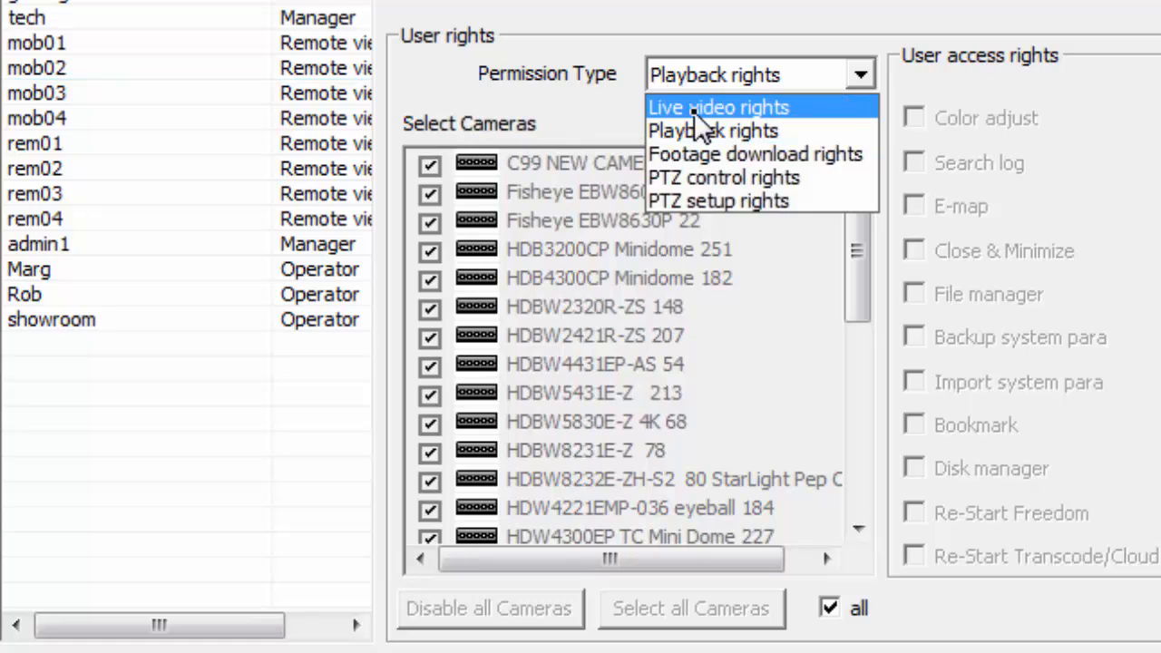
pyautogui.click(691, 110)
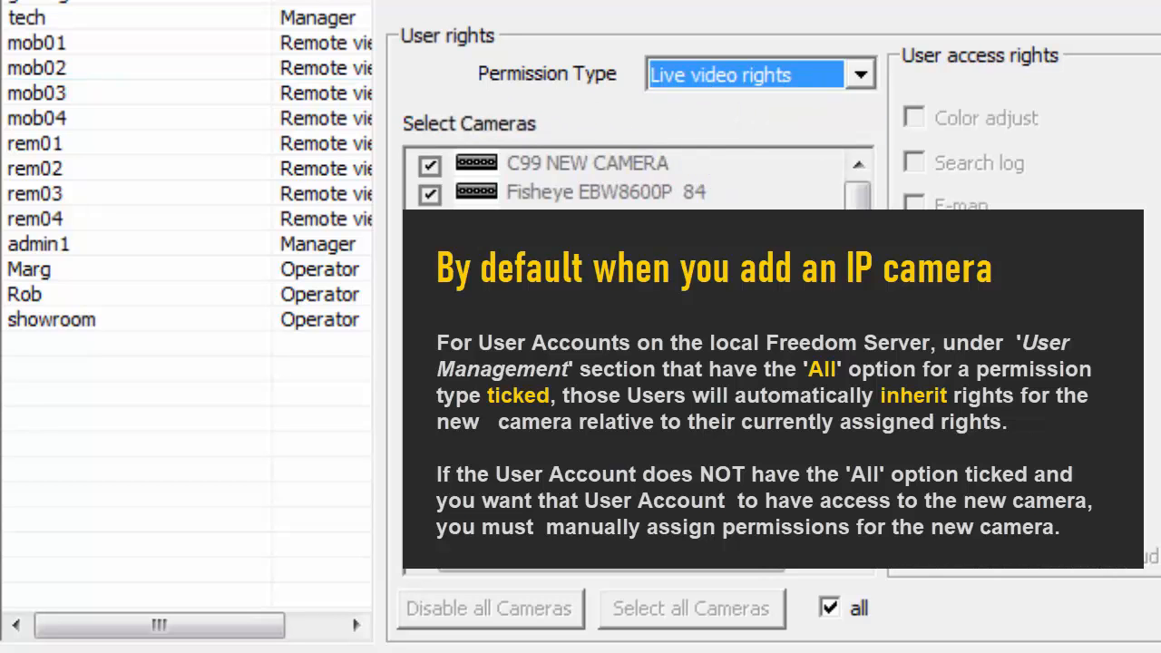
pyautogui.click(64, 15)
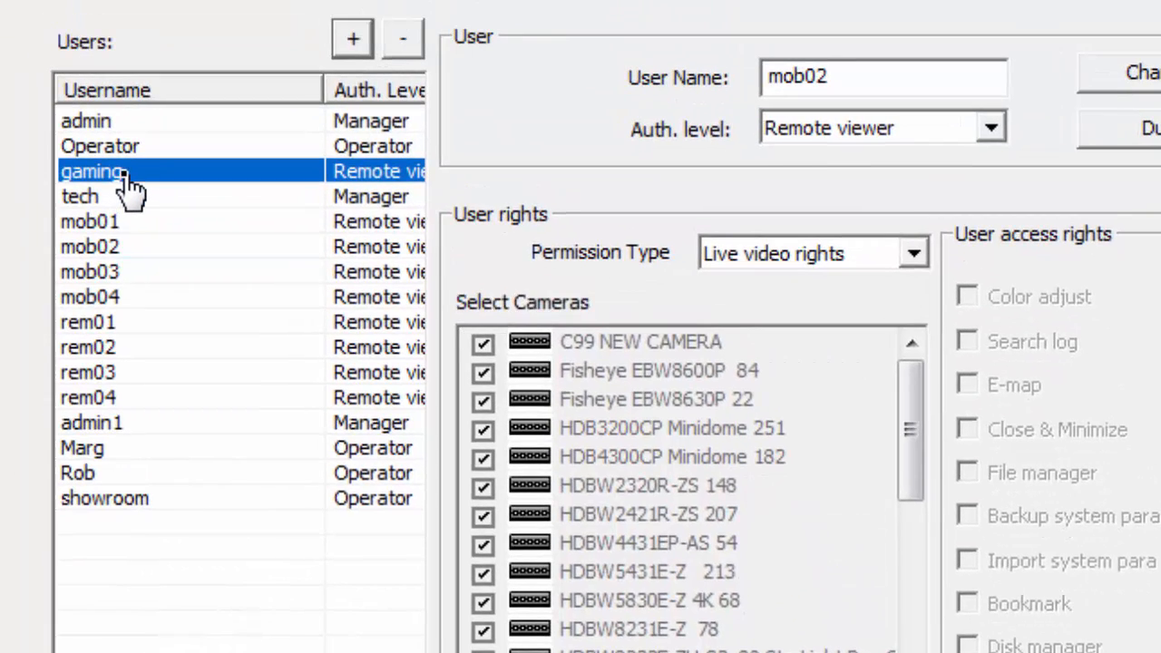
# Step: Give the remote viewer live access to C99 NEW CAMERA
pyautogui.click(127, 186)
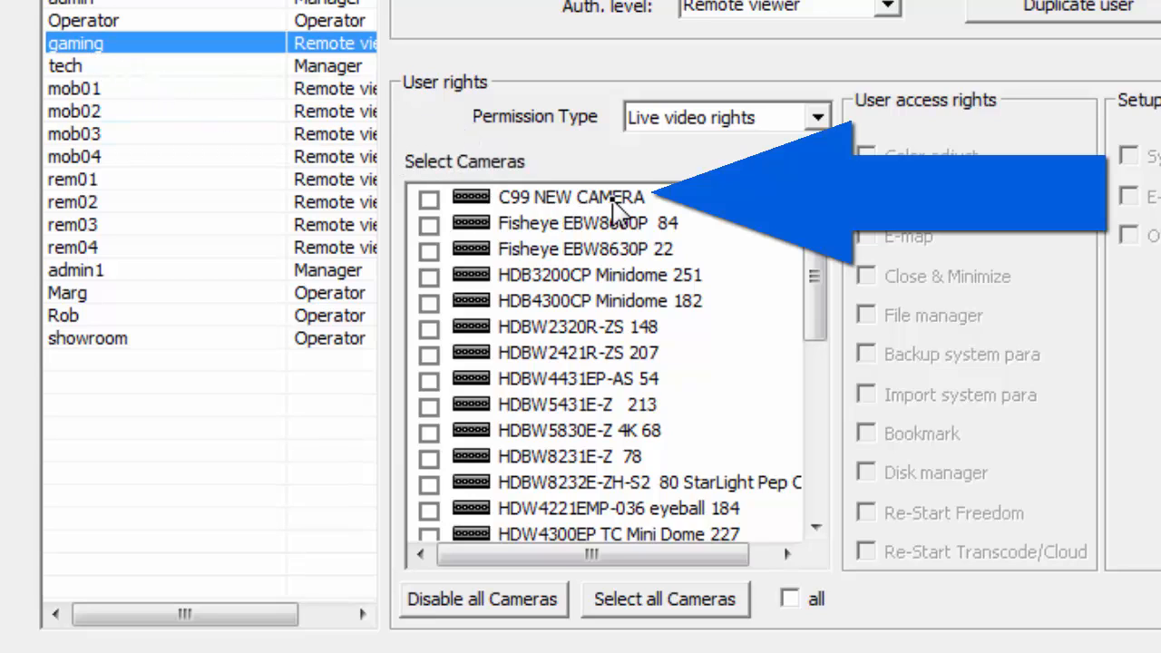
pyautogui.click(429, 206)
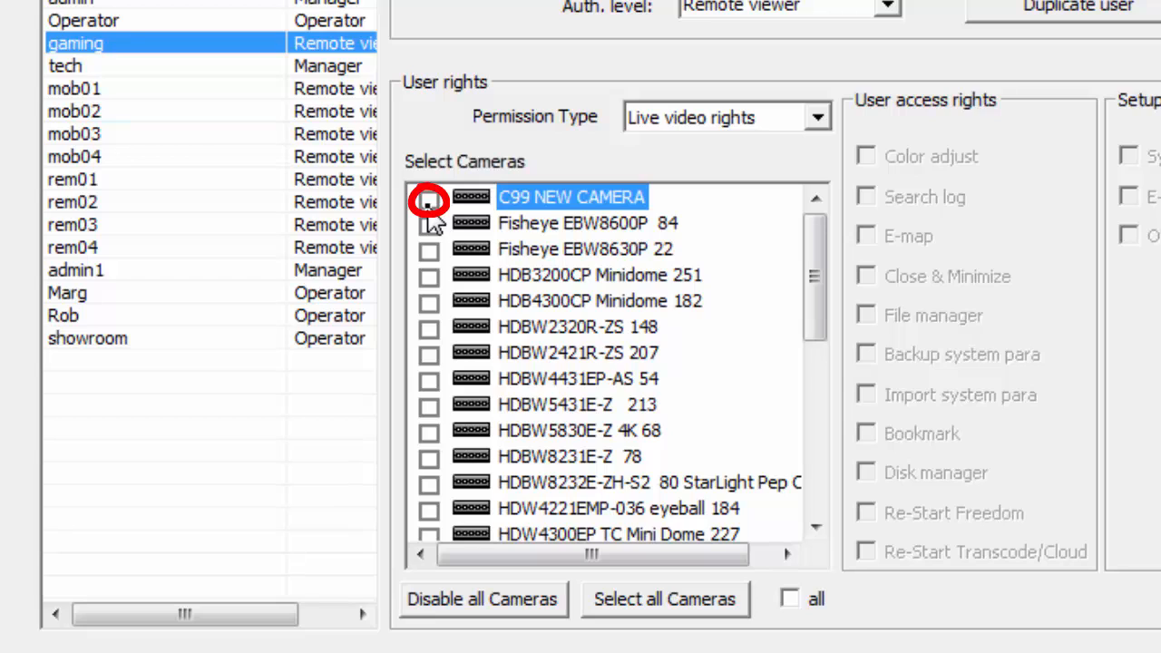
pyautogui.click(429, 201)
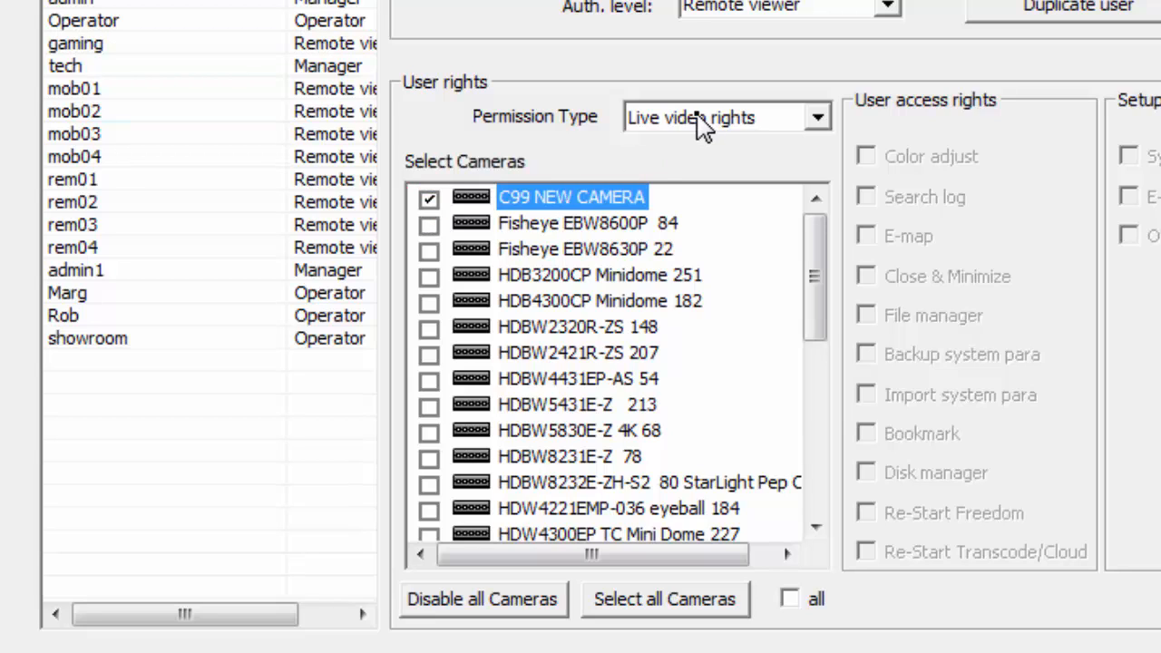
# Step: Review C99 NEW CAMERA's Playback and Footage download rights, then select another remote viewer
pyautogui.click(798, 119)
pyautogui.click(704, 169)
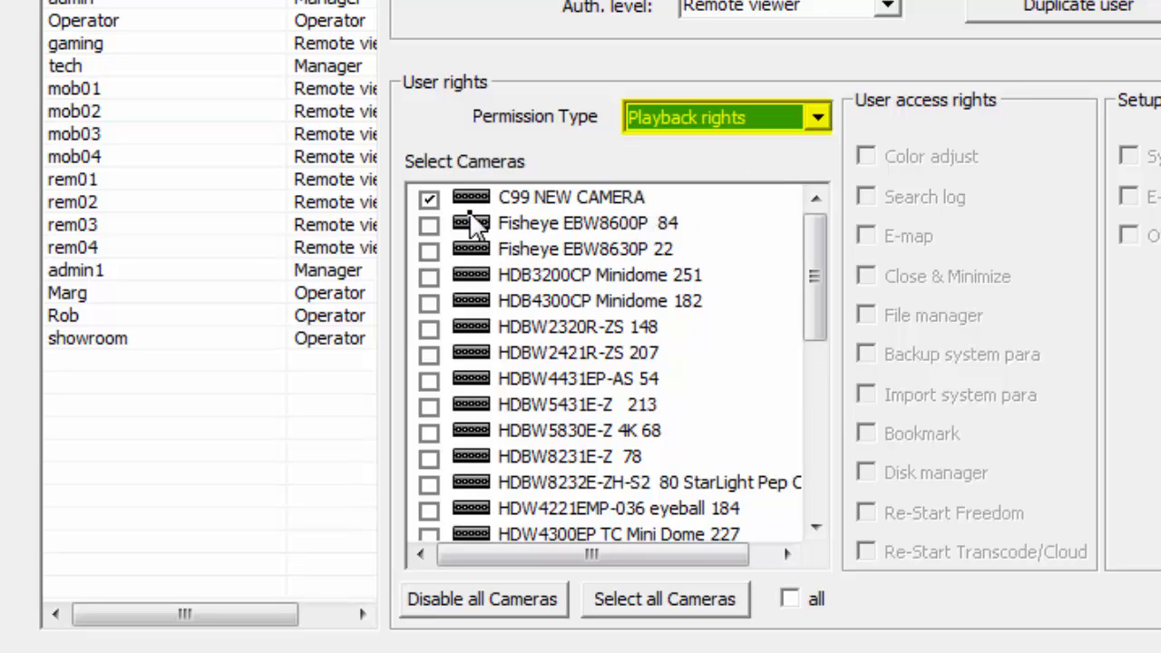
pyautogui.click(740, 119)
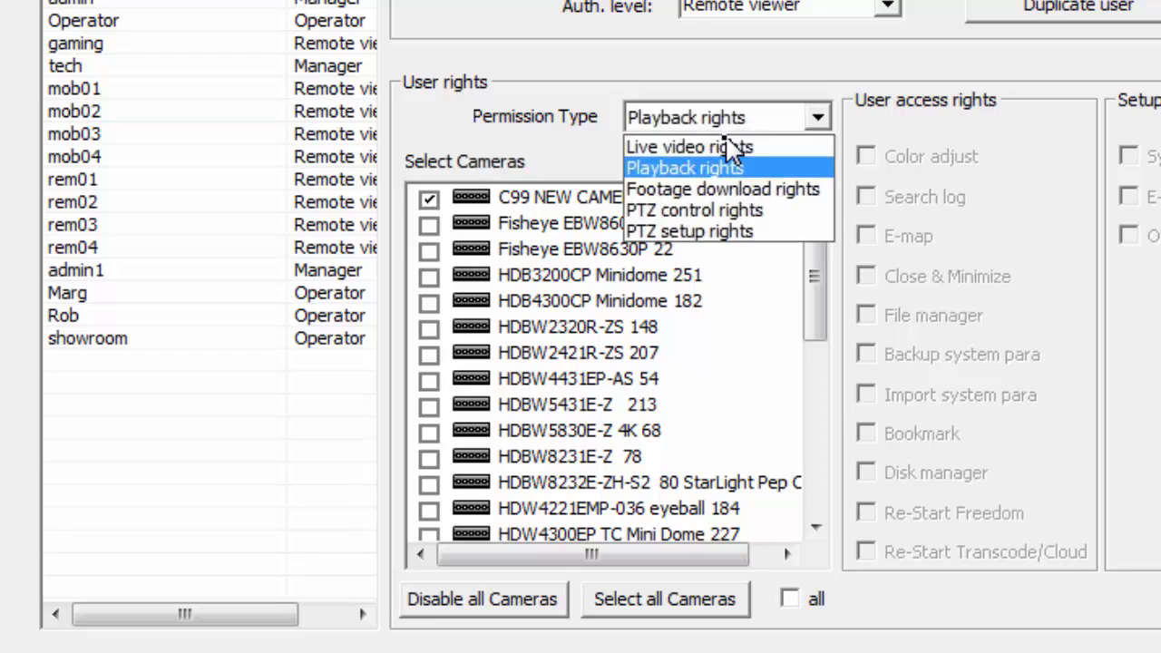
pyautogui.click(682, 191)
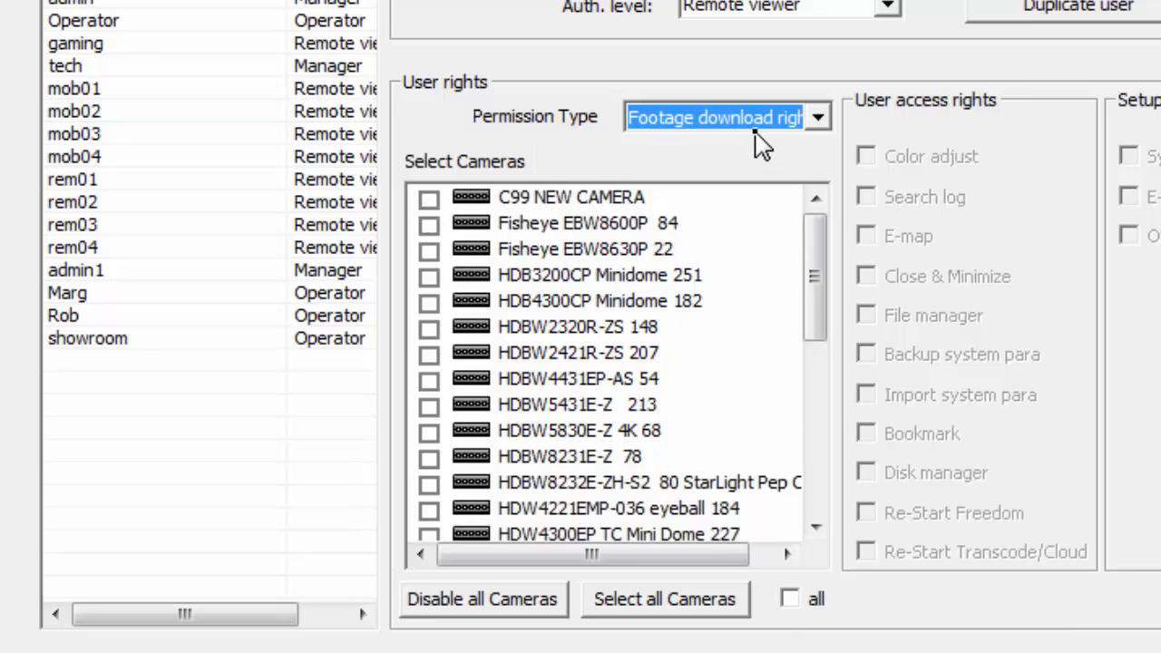
pyautogui.click(200, 202)
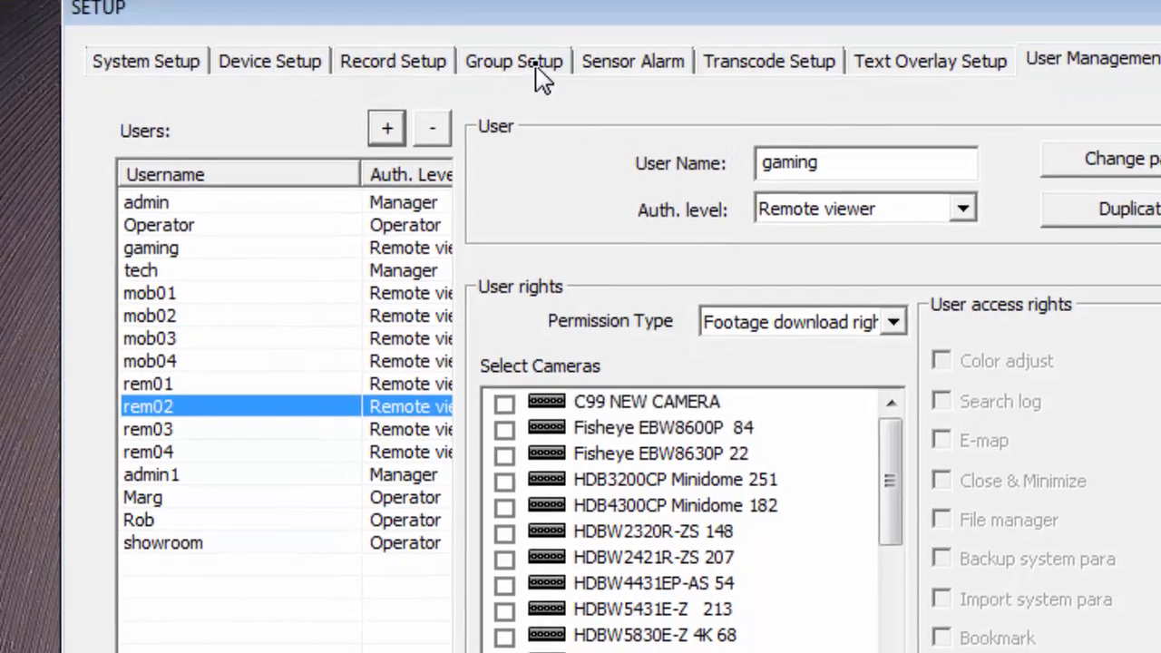
# Step: Add C99 NEW CAMERA to the All working Cameras* group in Group Setup
pyautogui.click(535, 64)
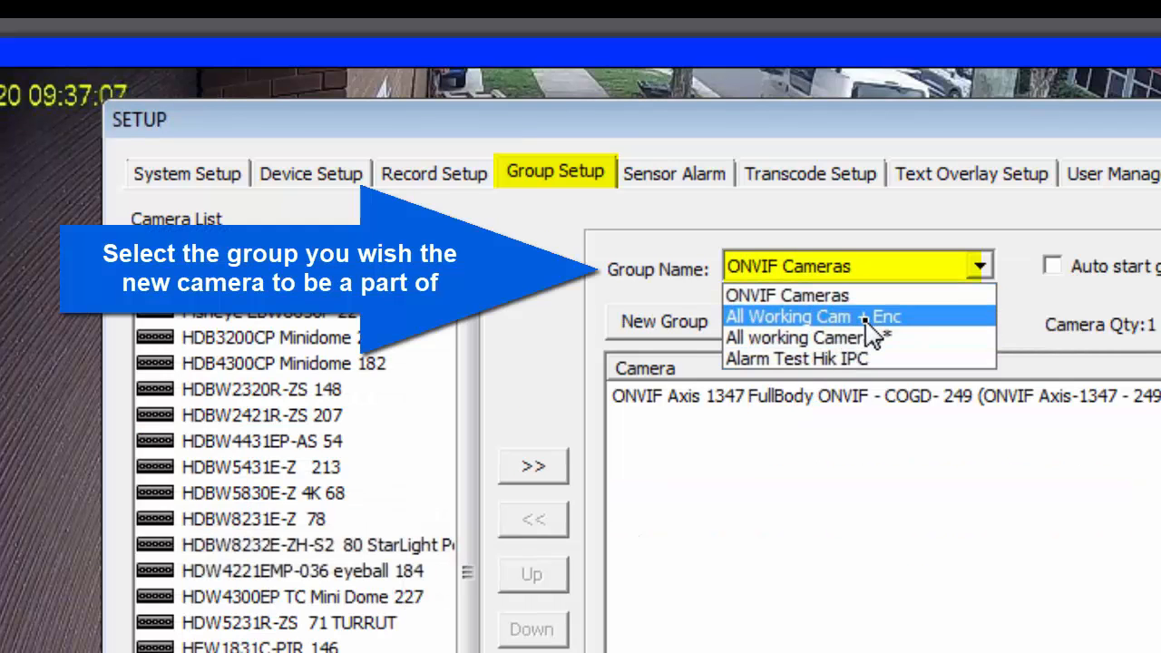
pyautogui.click(837, 337)
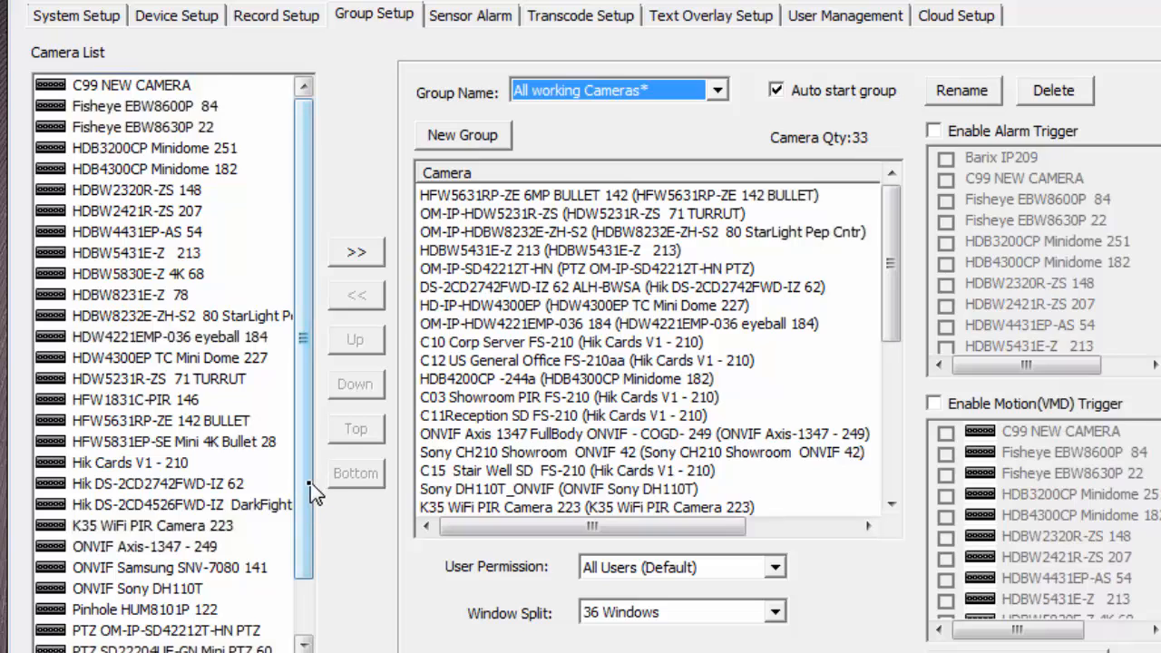
pyautogui.moveTo(303, 489)
pyautogui.mouseDown()
pyautogui.moveTo(310, 568)
pyautogui.moveTo(304, 413)
pyautogui.mouseUp()
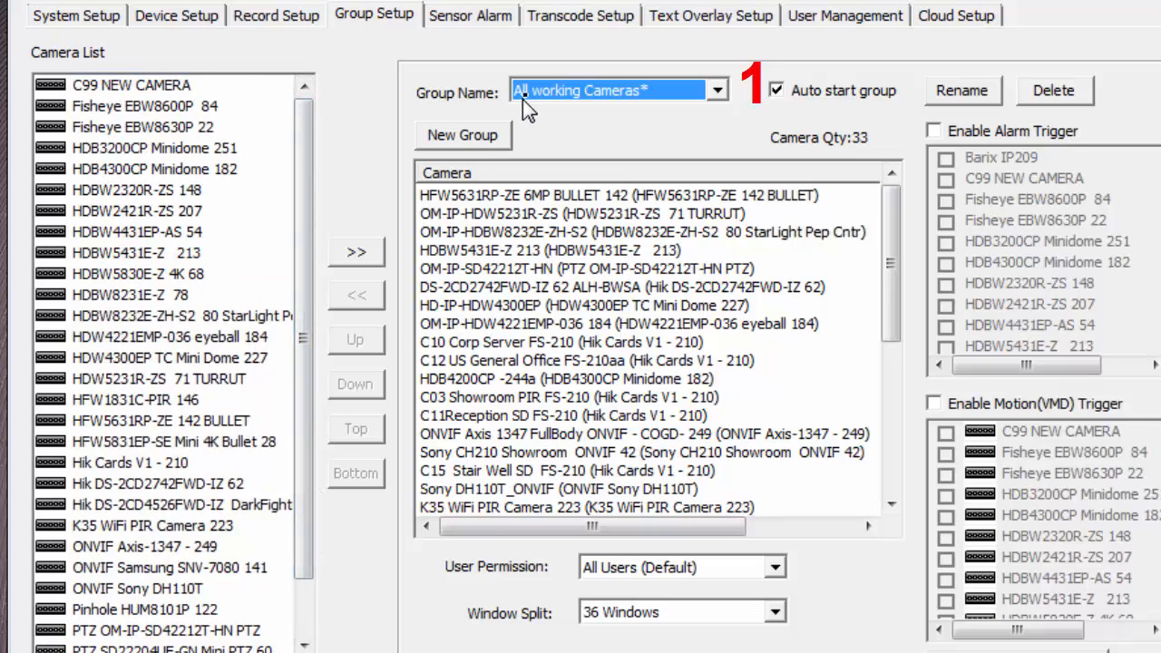
pyautogui.doubleClick(127, 86)
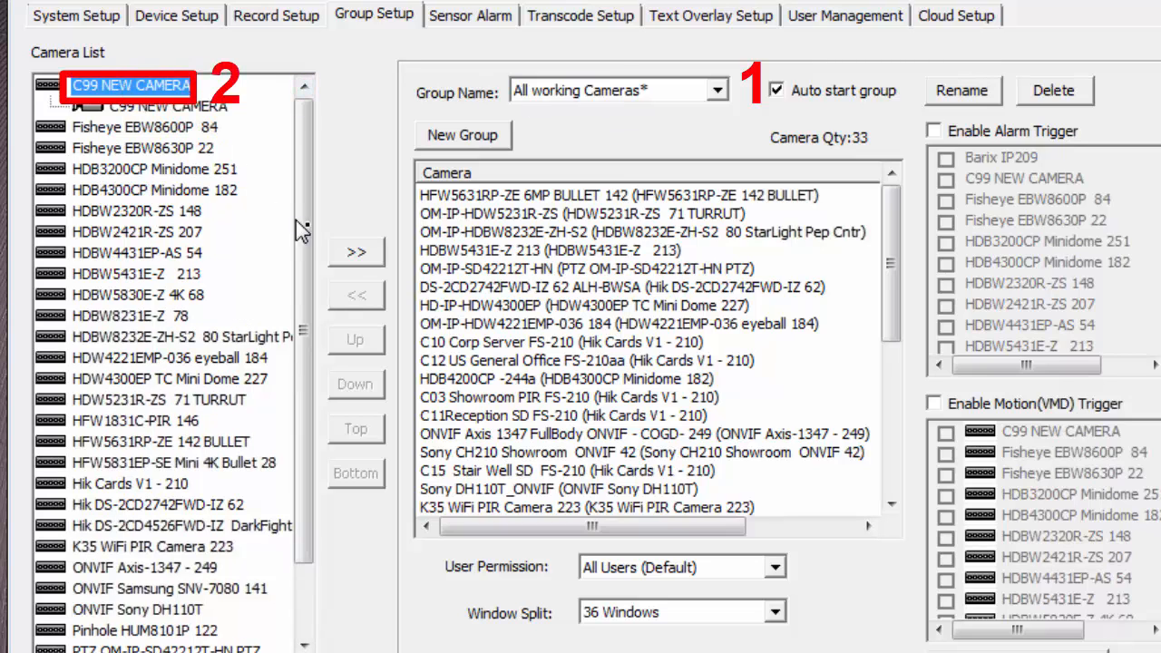
pyautogui.click(360, 254)
# Step: Move C99 NEW CAMERA up near the top of the group's camera order
pyautogui.moveTo(892, 313); pyautogui.dragTo(905, 467)
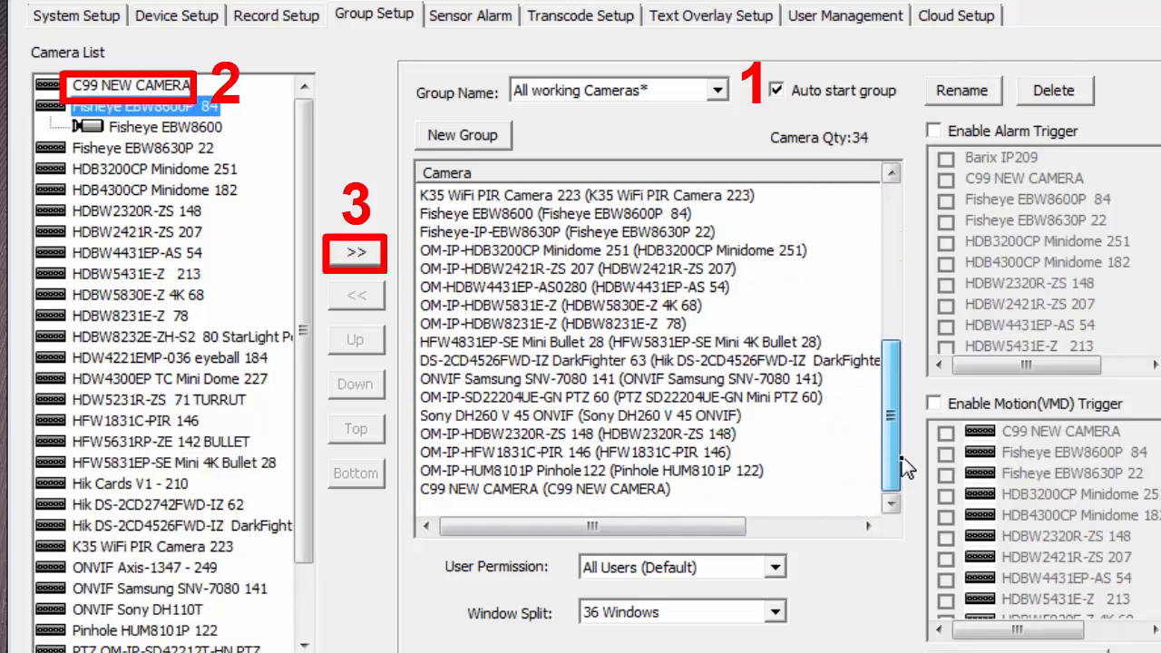
pyautogui.click(436, 494)
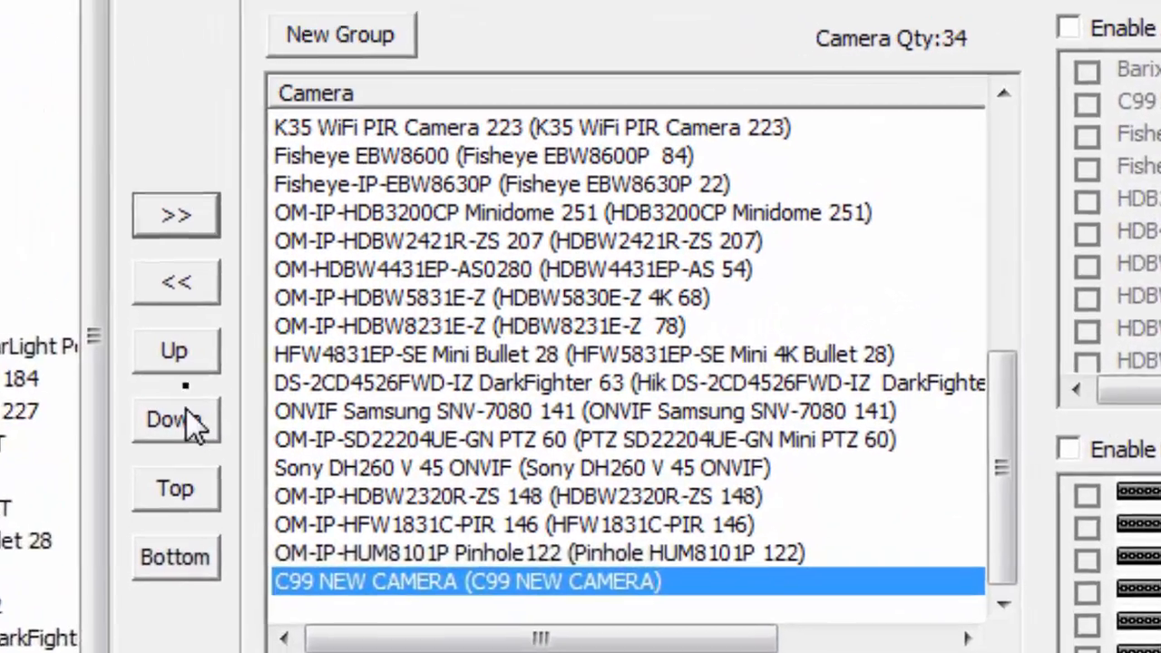
pyautogui.click(322, 350)
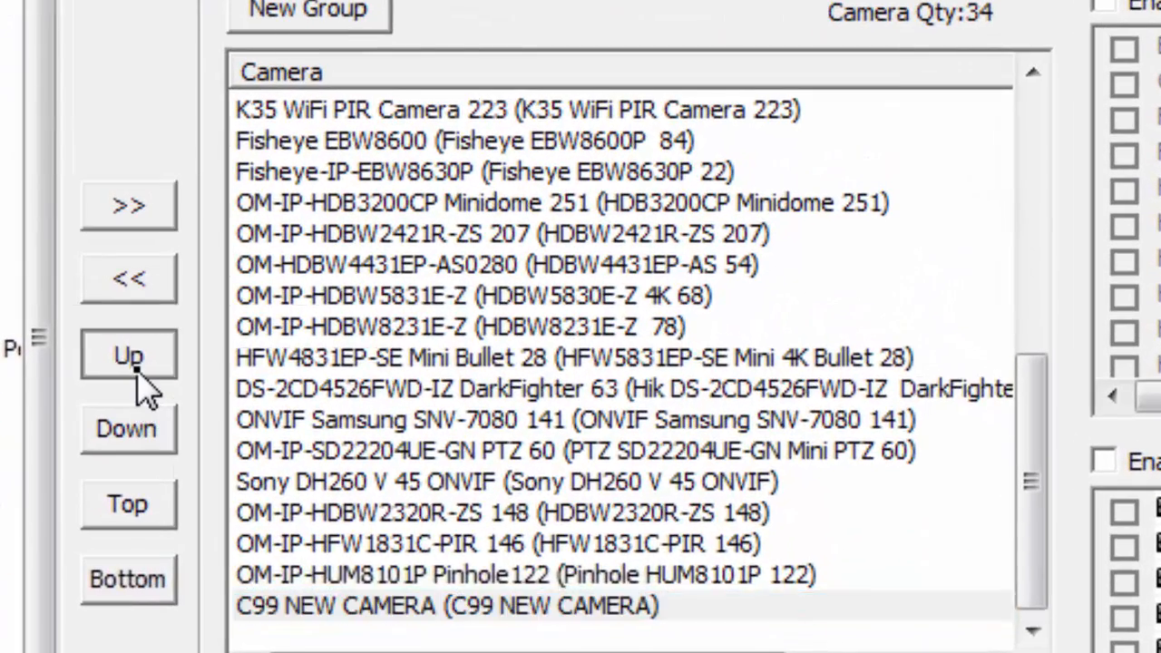
pyautogui.click(322, 350)
pyautogui.click(322, 350)
pyautogui.click(322, 350)
pyautogui.click(322, 350)
pyautogui.click(138, 368)
pyautogui.click(137, 368)
pyautogui.click(138, 368)
pyautogui.click(138, 369)
pyautogui.click(138, 368)
pyautogui.click(138, 368)
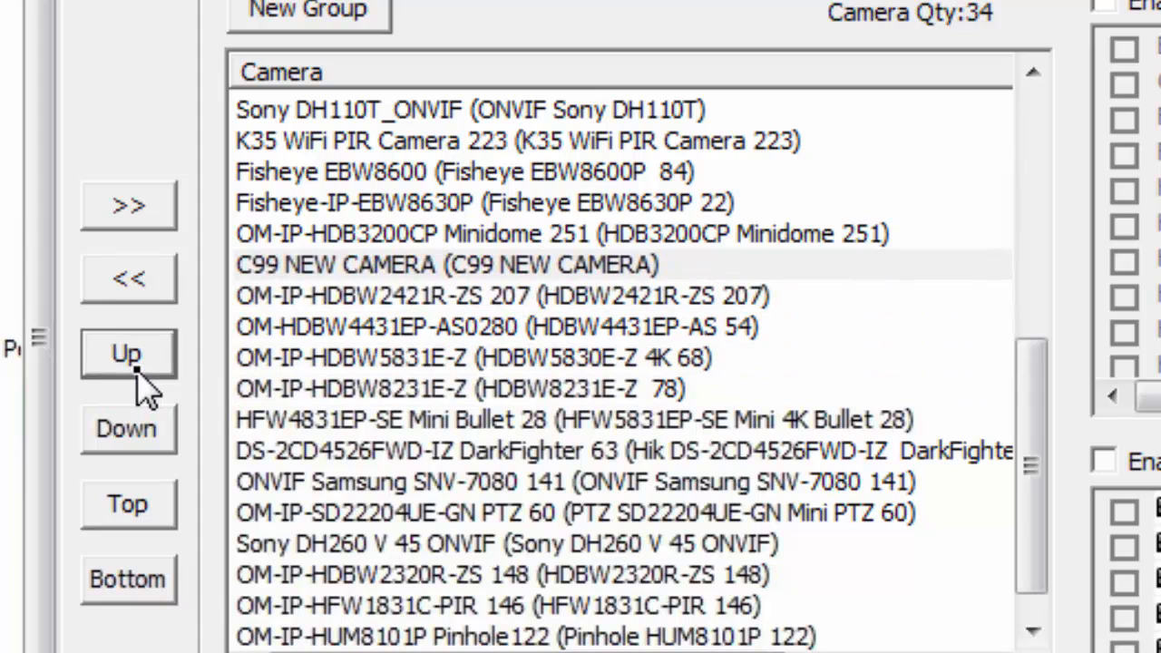
pyautogui.click(138, 368)
pyautogui.click(138, 368)
pyautogui.click(138, 368)
pyautogui.click(138, 368)
pyautogui.click(138, 368)
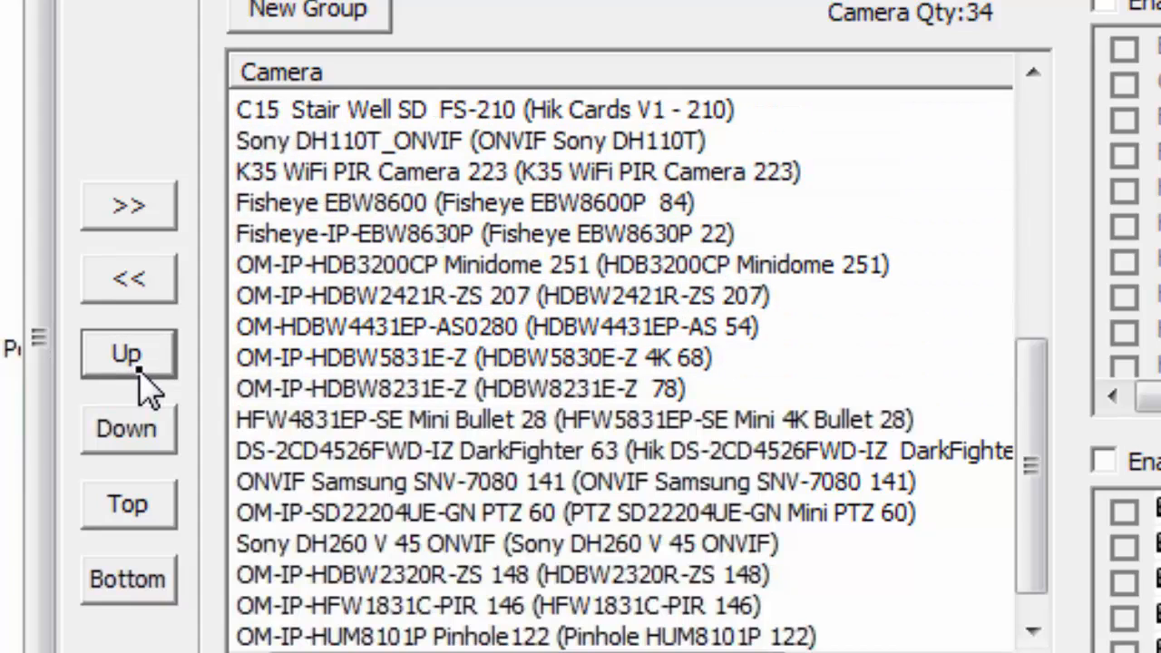
pyautogui.scroll(3, 1034, 390)
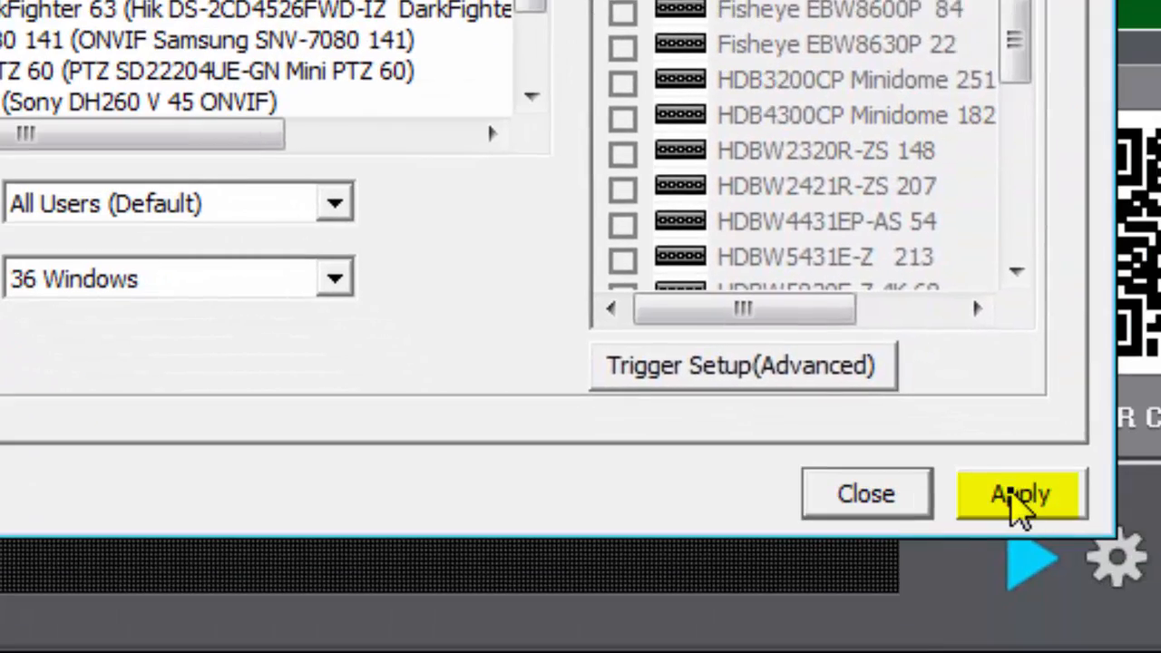
# Step: Apply the group changes, confirm the completion message and close setup
pyautogui.click(1020, 497)
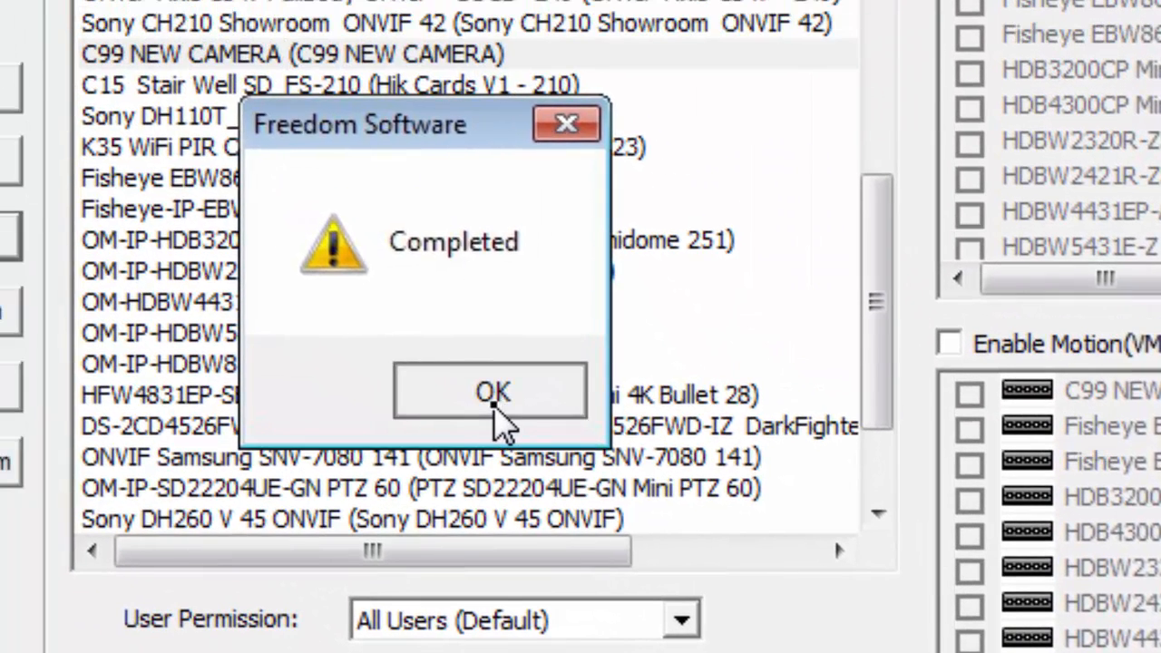
pyautogui.click(495, 400)
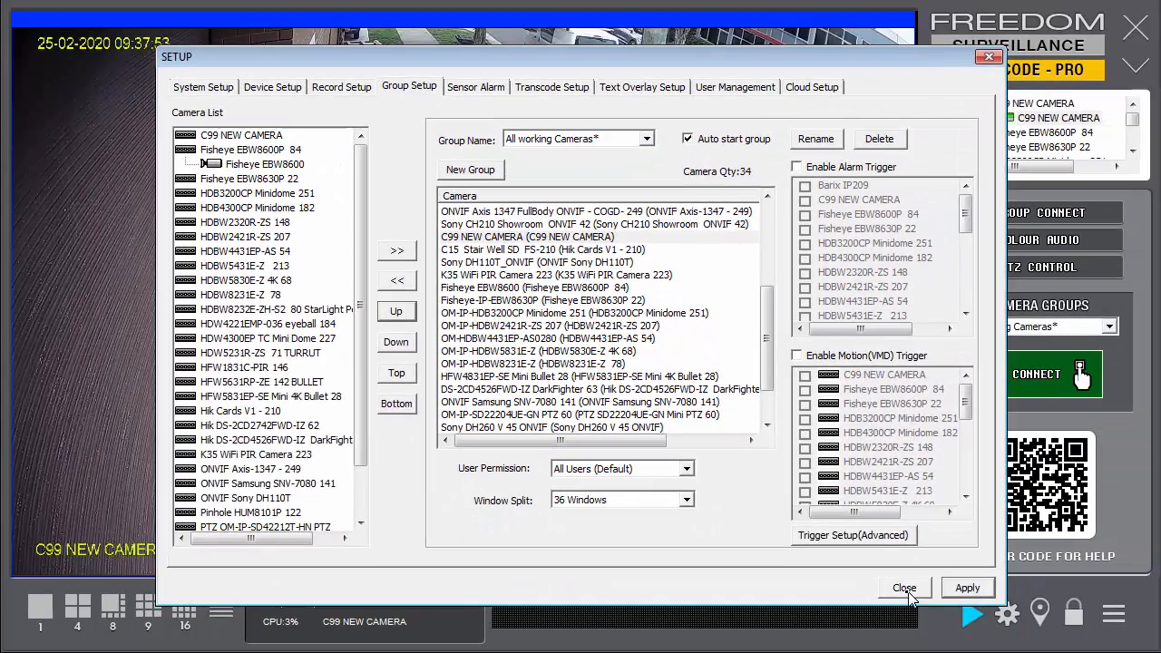
pyautogui.click(904, 589)
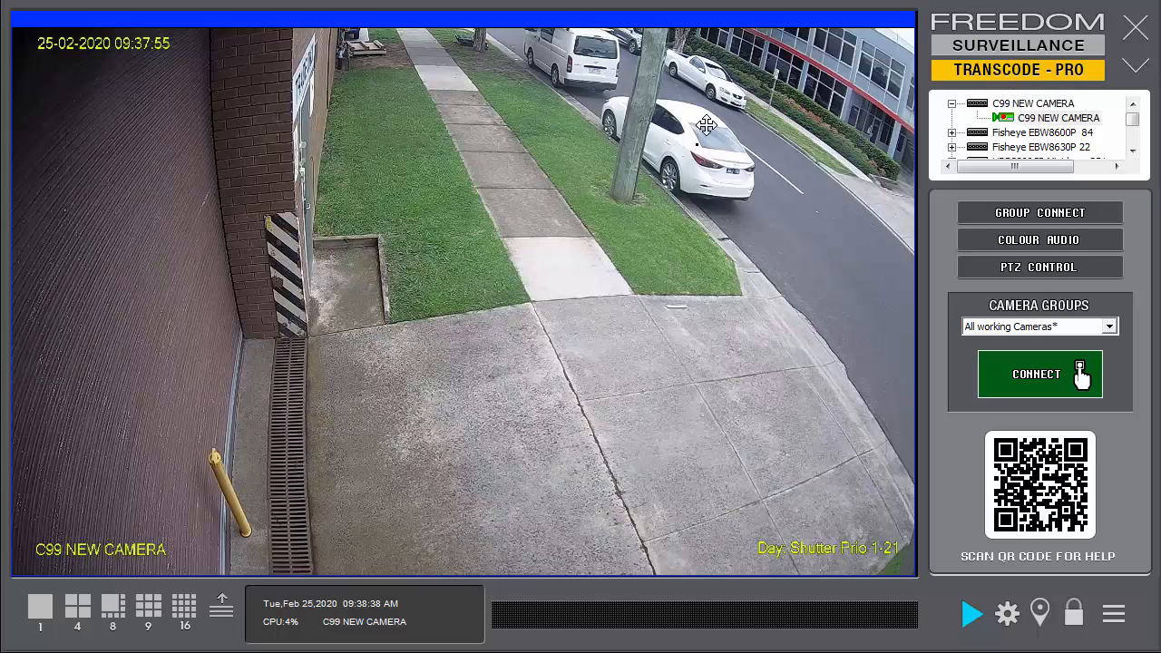
# Step: Connect, disconnect and reconnect the All working Cameras* group to reload its feeds
pyautogui.click(1037, 384)
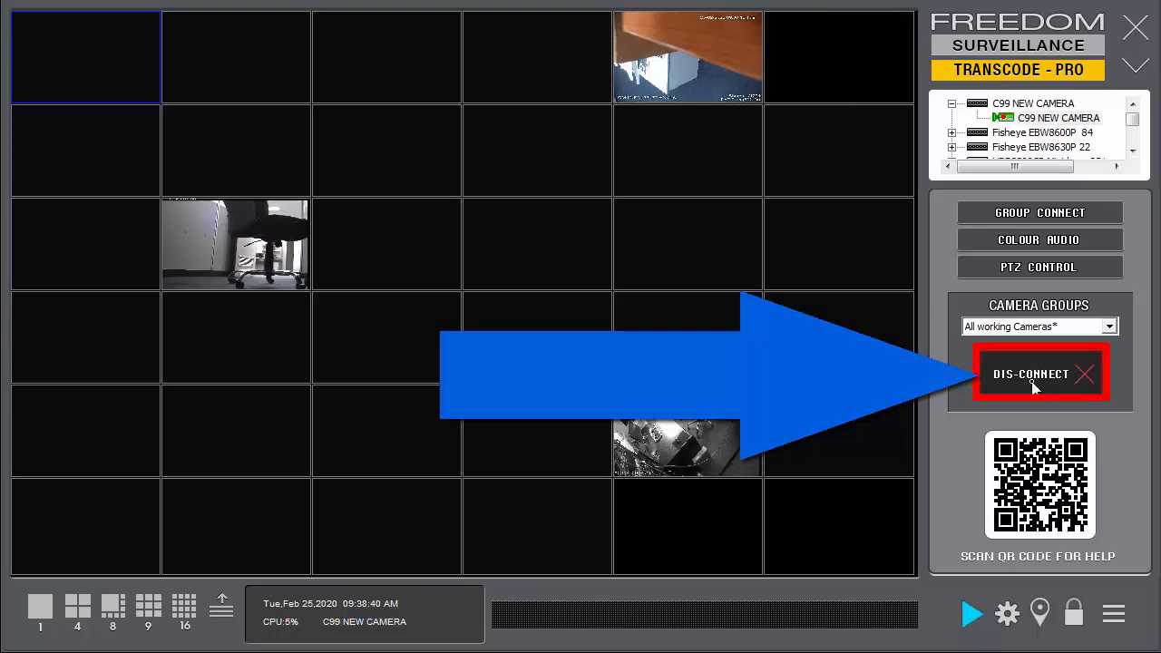
pyautogui.click(1037, 383)
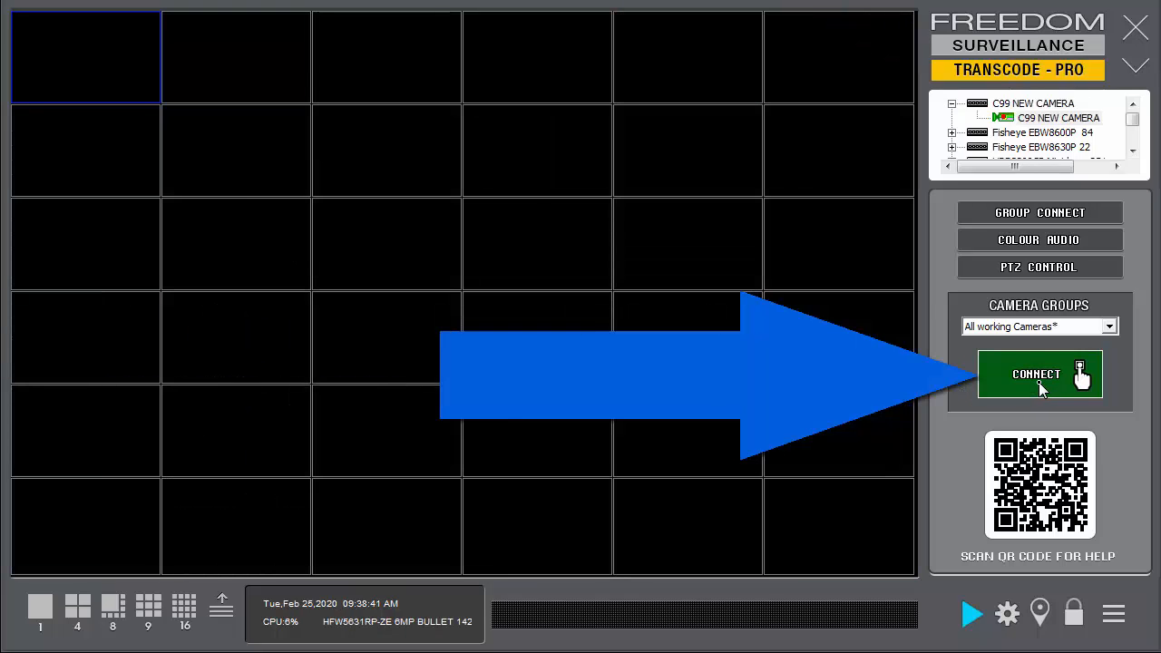
pyautogui.click(1037, 383)
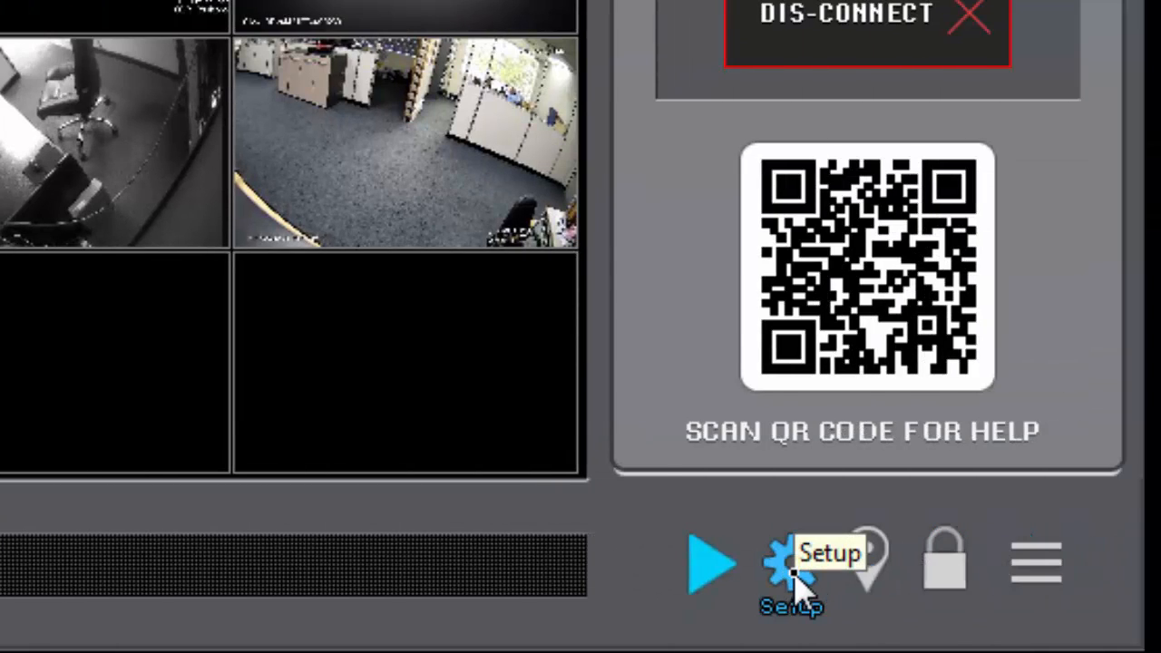
# Step: Set C99 NEW CAMERA's Default Live Video to Sub-stream in Device Setup
pyautogui.click(785, 564)
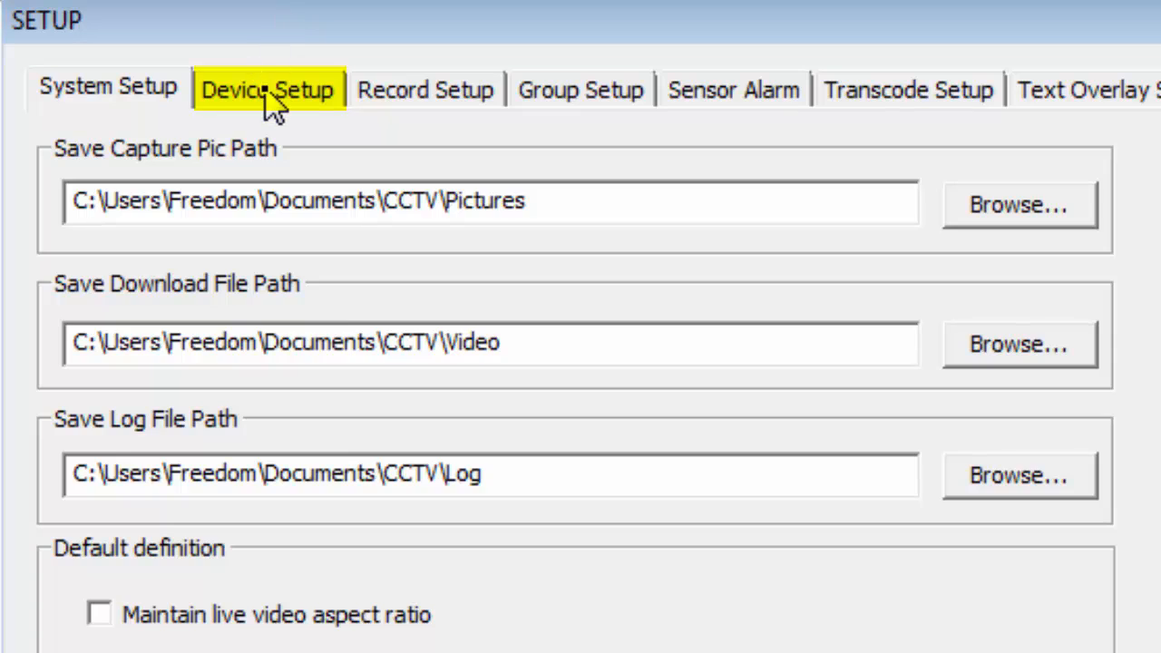
pyautogui.click(270, 96)
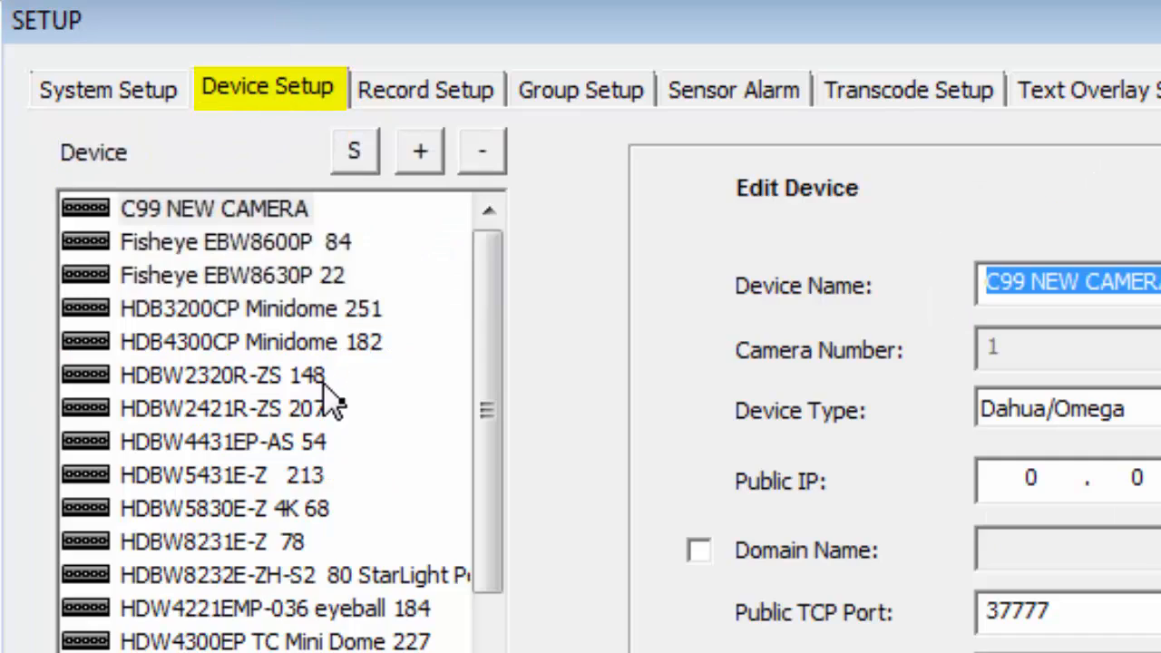
pyautogui.doubleClick(214, 211)
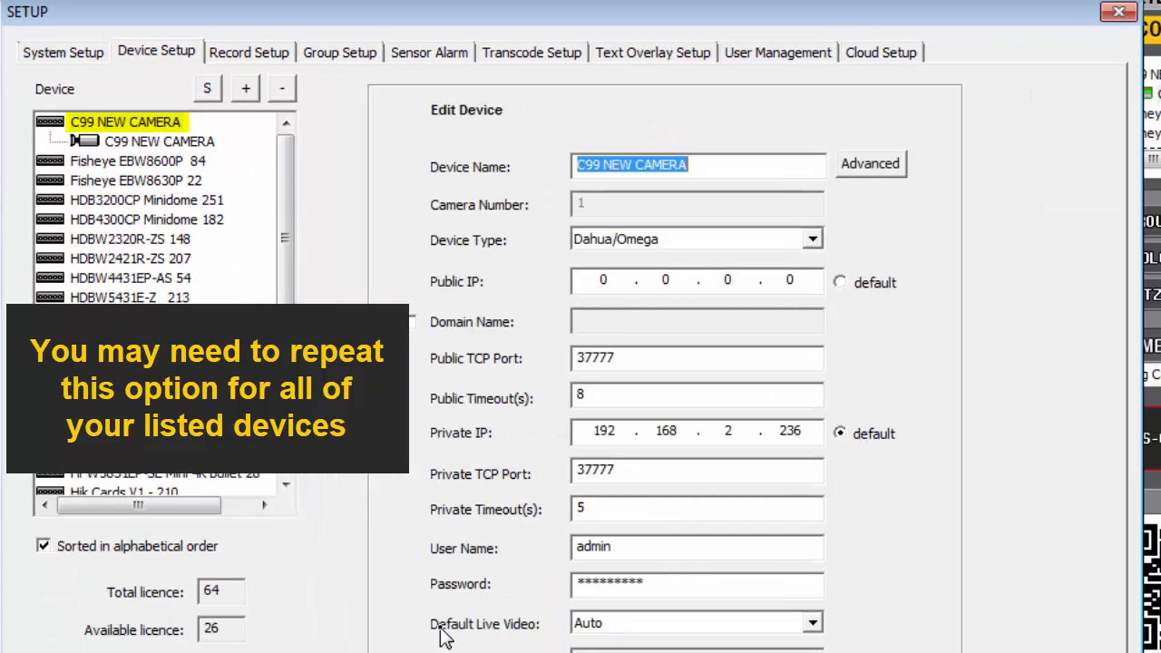
pyautogui.click(596, 626)
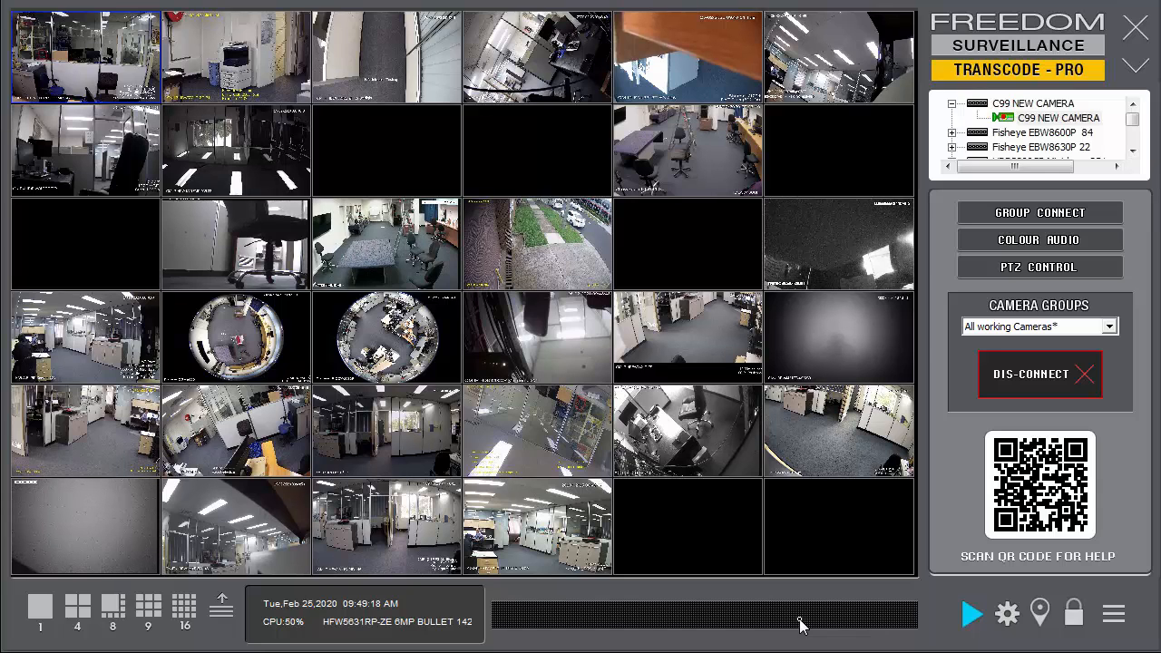
# Step: Start a new eMap in e-map setup named 'Emap 2nd Floor'
pyautogui.click(1120, 623)
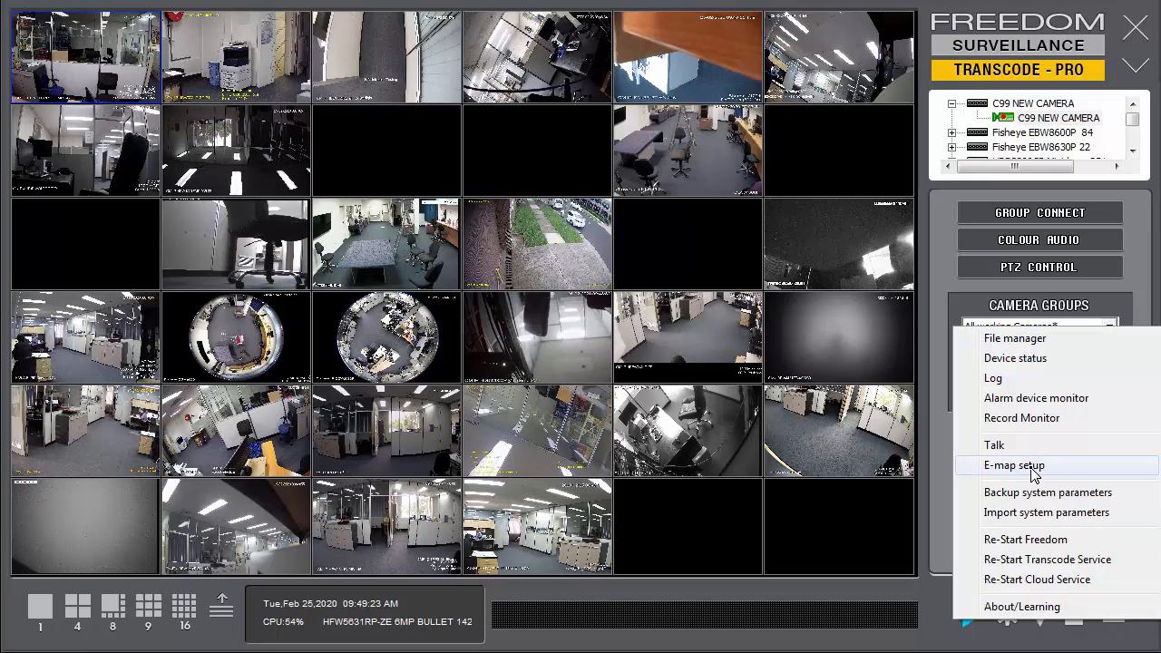
pyautogui.click(1033, 473)
pyautogui.click(160, 260)
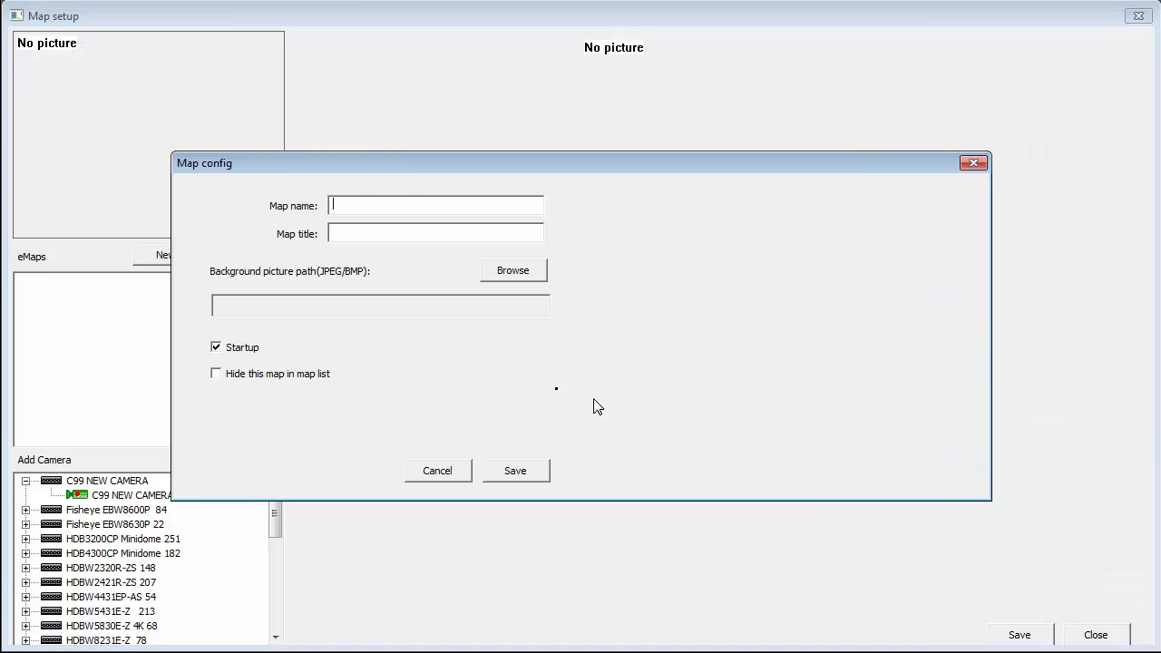
pyautogui.write('Emap Ground Floor')
pyautogui.doubleClick(390, 204)
pyautogui.write('2nd Floor')
# Step: Copy the map name 'Emap 2nd Floor' into the Map title field
pyautogui.moveTo(409, 210); pyautogui.dragTo(332, 208)
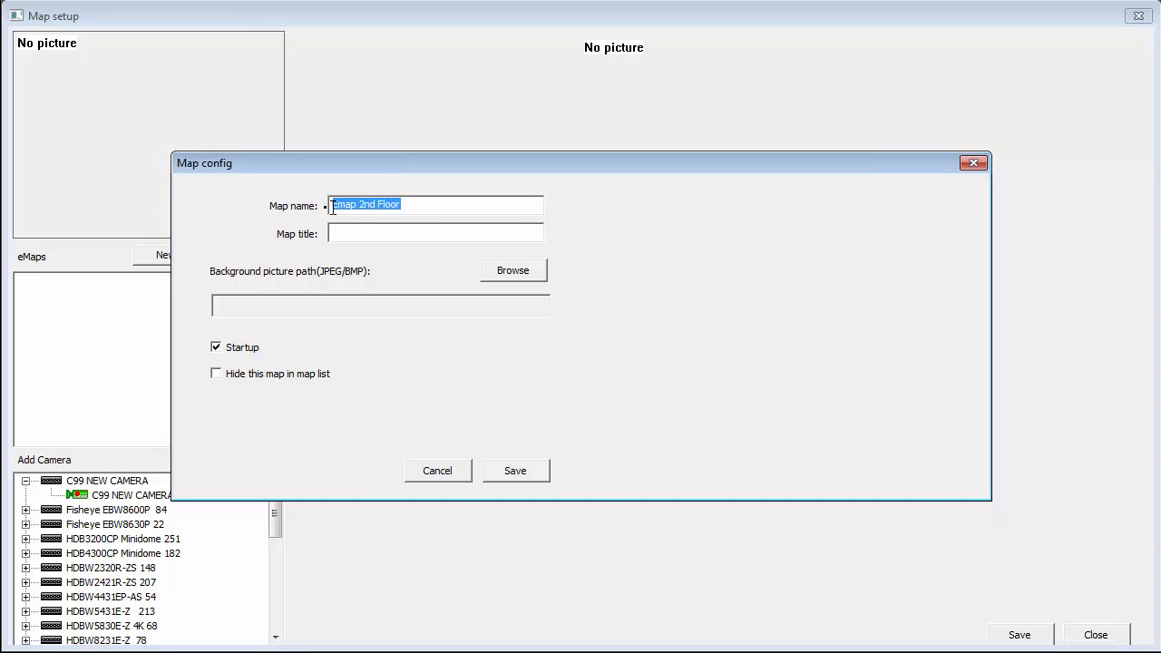
pyautogui.hotkey('ctrl', 'c')
pyautogui.click(333, 228)
pyautogui.hotkey('ctrl', 'v')
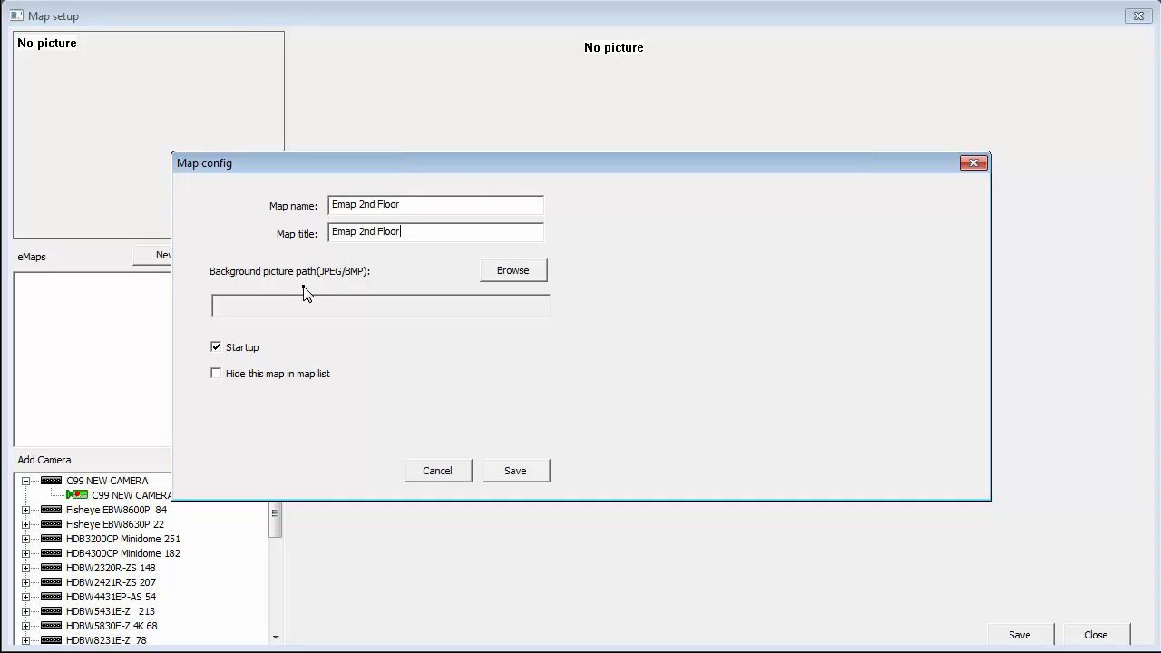
# Step: Set the floor-plan JPG from C:\Intel as background and save the map
pyautogui.click(529, 280)
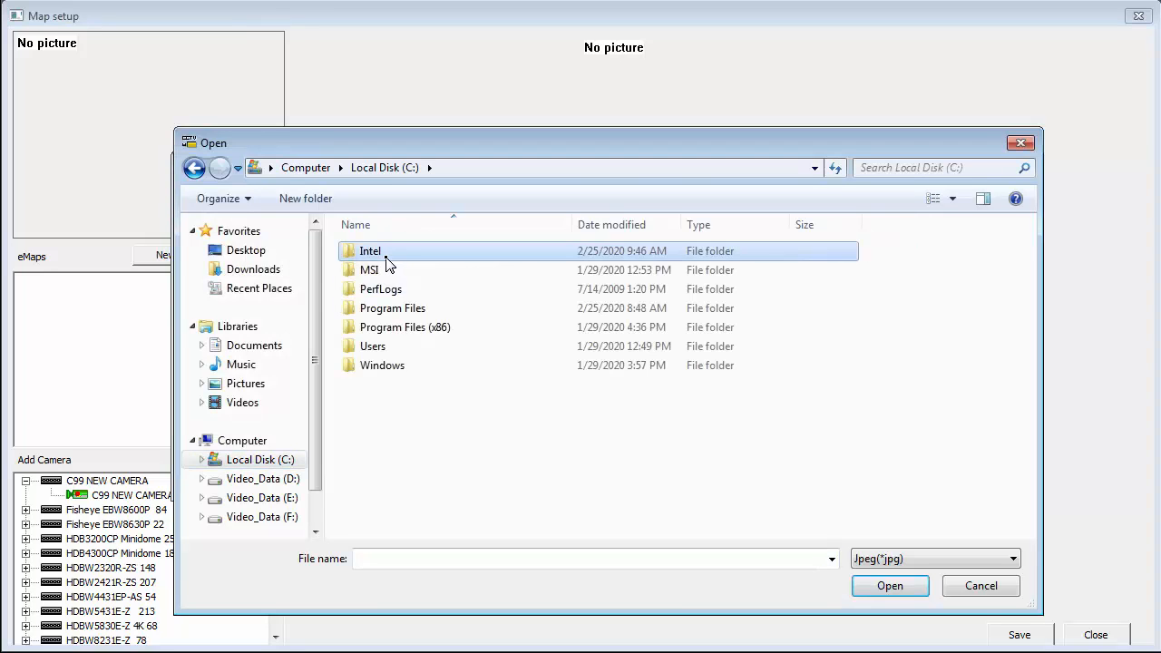
pyautogui.doubleClick(350, 252)
pyautogui.doubleClick(484, 263)
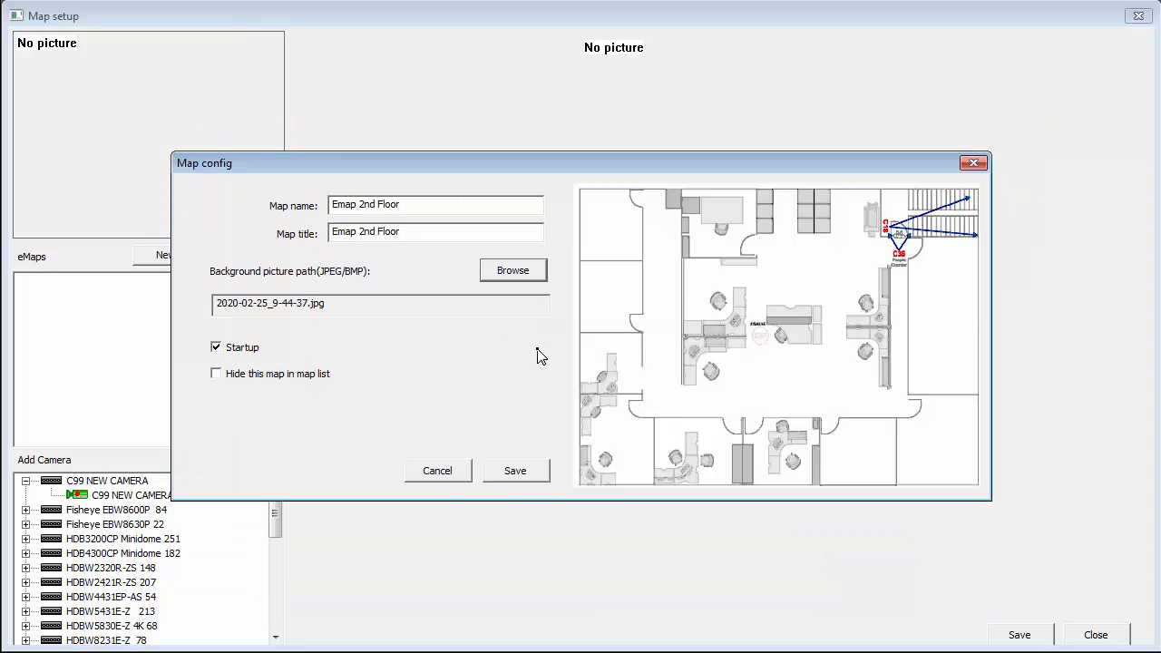
pyautogui.click(536, 477)
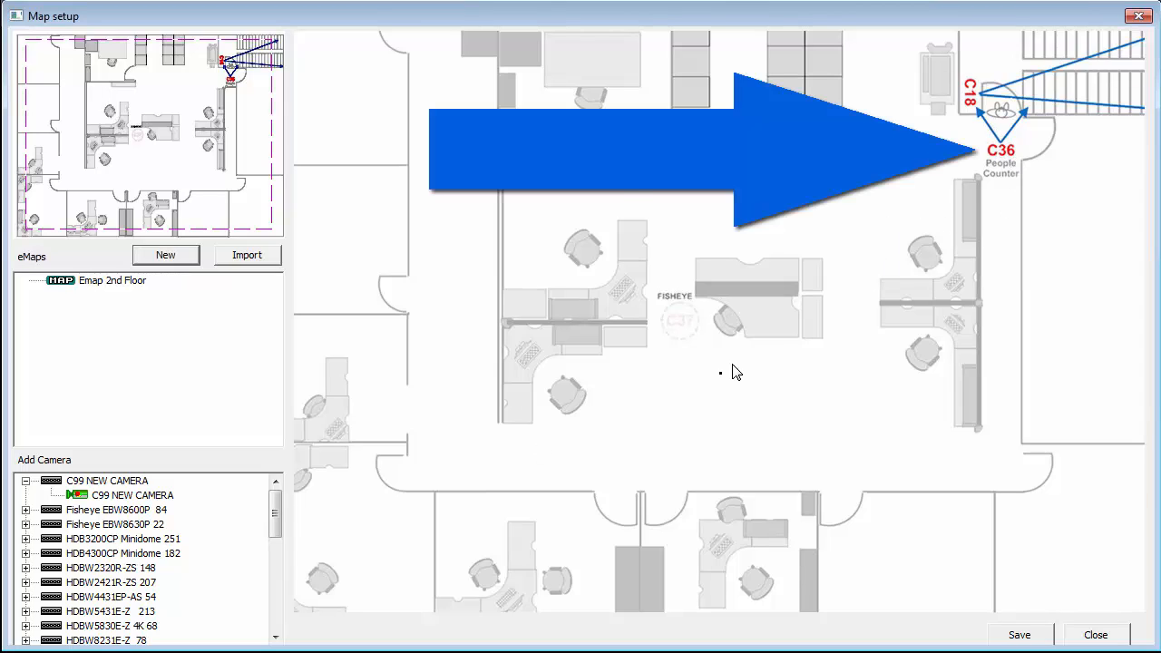
# Step: Place C99 NEW CAMERA on the 2nd-floor map over C36 with the round centre icon
pyautogui.moveTo(143, 471); pyautogui.dragTo(143, 387)
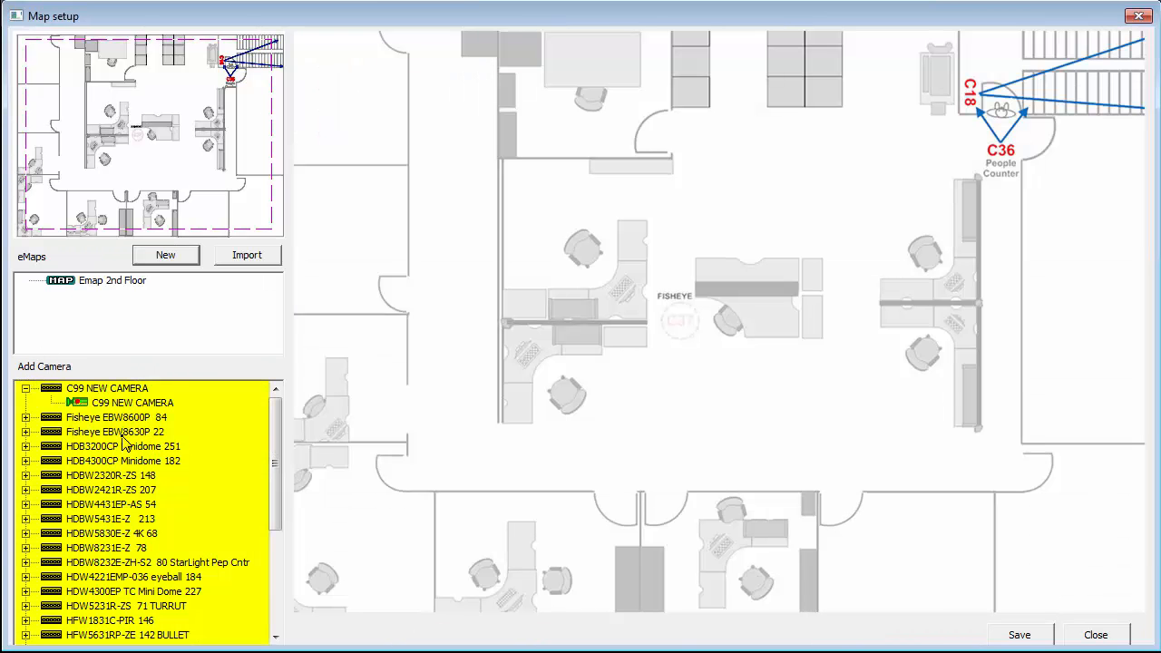
pyautogui.click(110, 406)
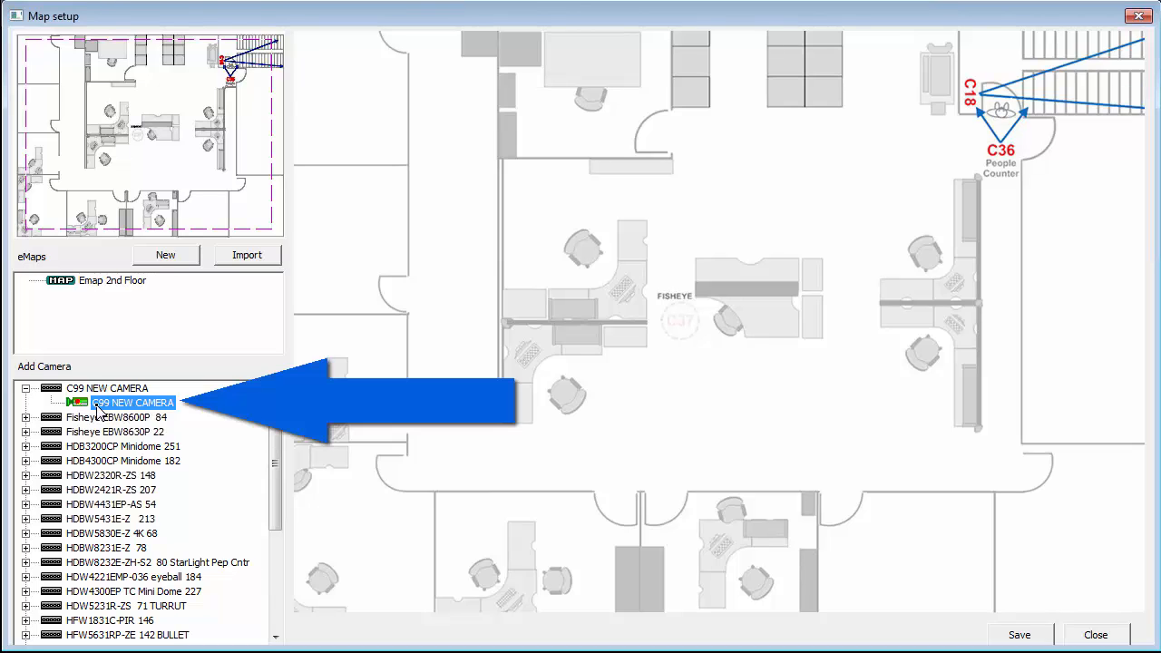
pyautogui.moveTo(98, 408); pyautogui.dragTo(1001, 157)
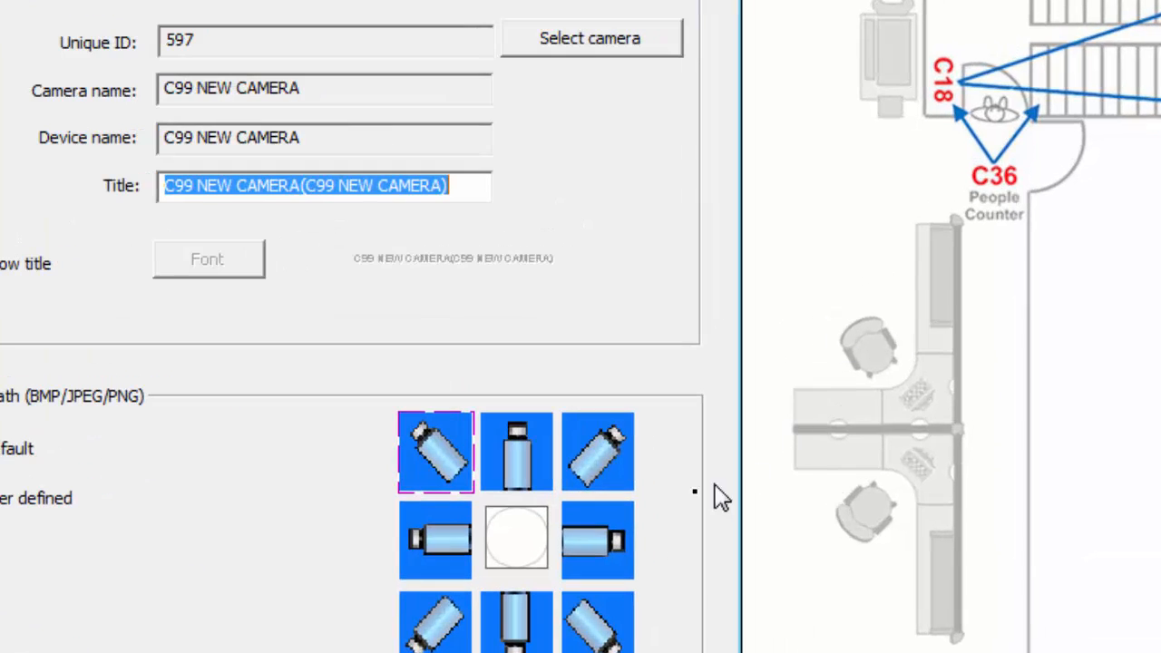
pyautogui.click(516, 548)
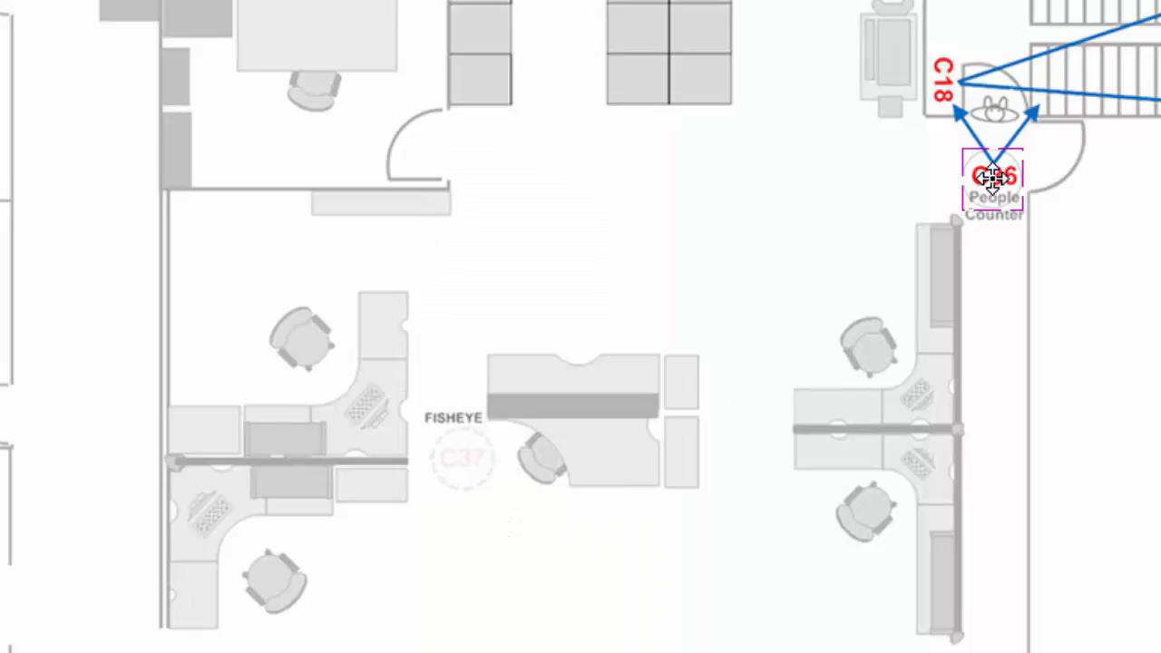
pyautogui.moveTo(994, 178); pyautogui.dragTo(992, 174)
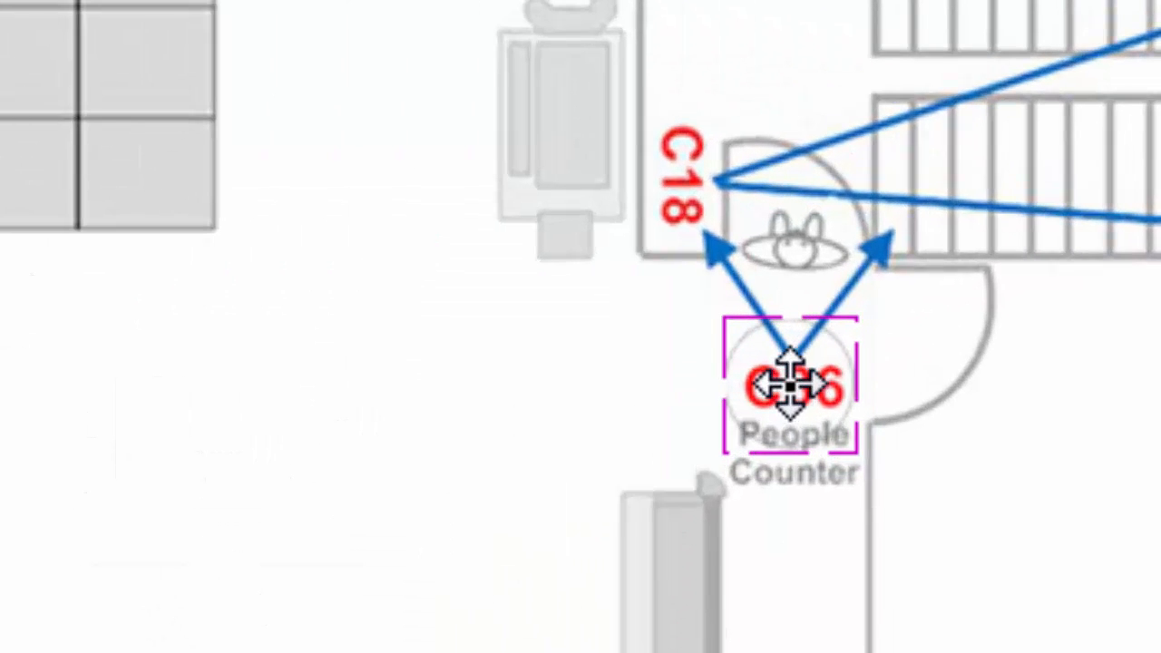
pyautogui.moveTo(789, 385); pyautogui.dragTo(789, 392)
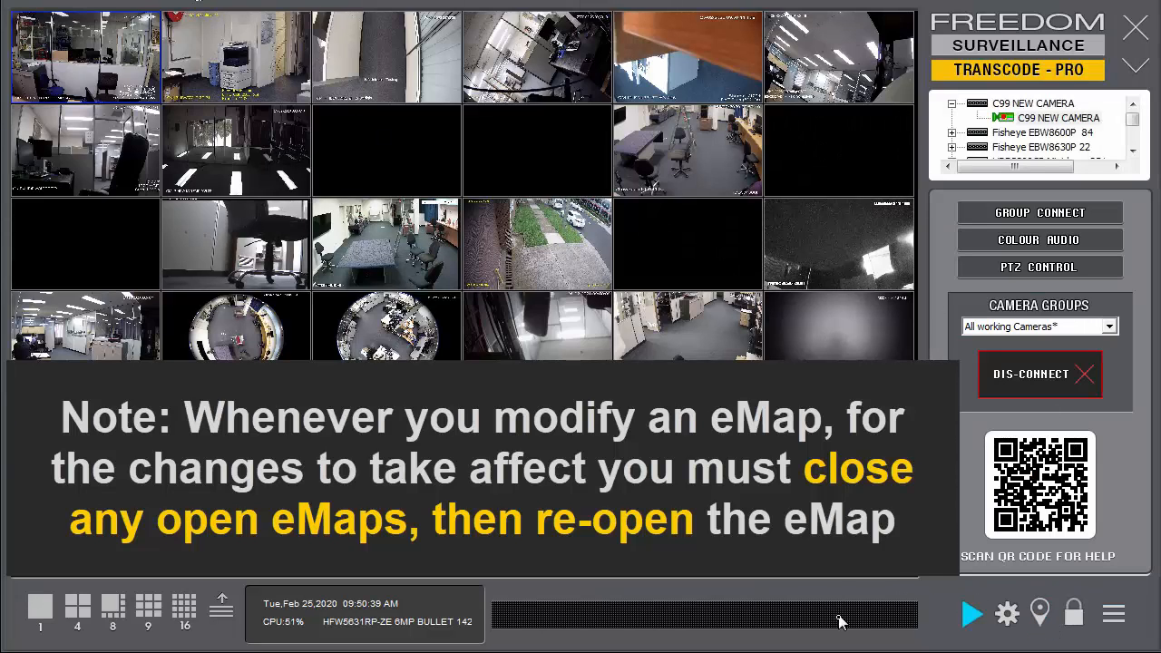
# Step: Open the eMap viewer in the lower half and close all live video tiles
pyautogui.click(1041, 615)
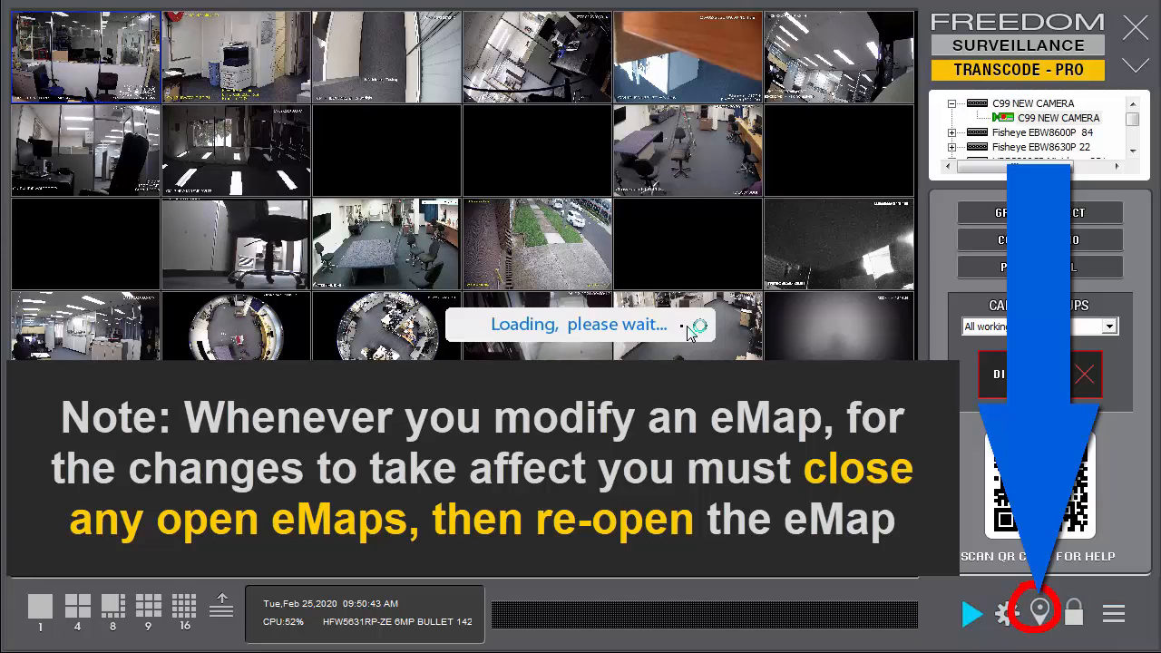
pyautogui.click(622, 376)
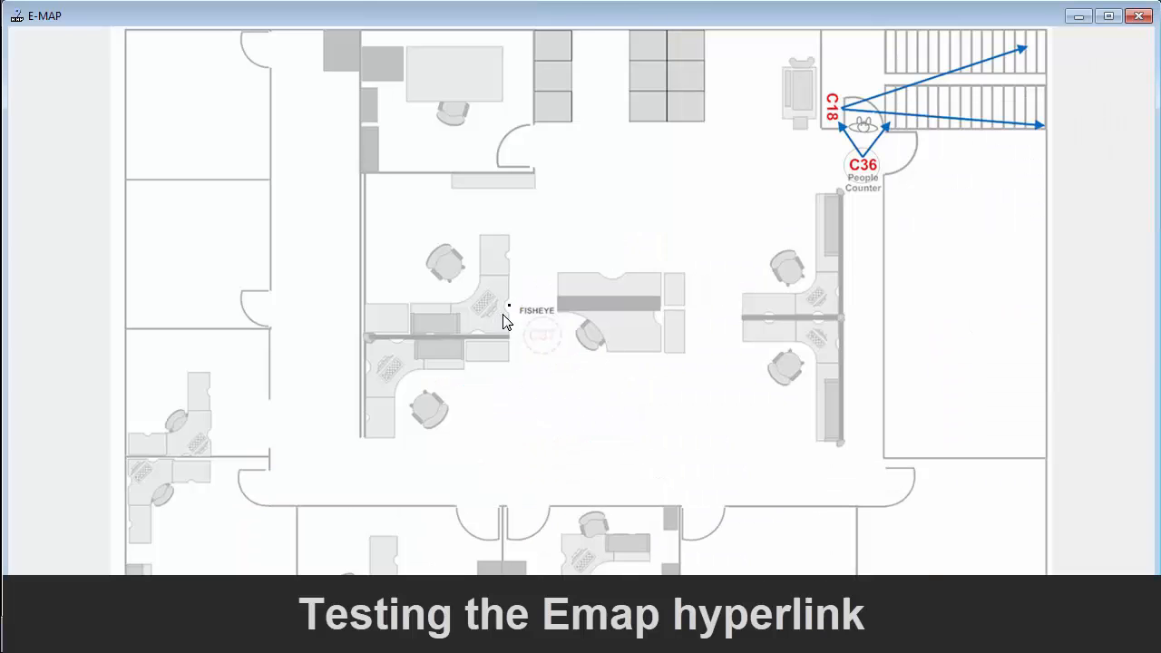
pyautogui.moveTo(790, 26); pyautogui.dragTo(803, 419)
pyautogui.rightClick(666, 161)
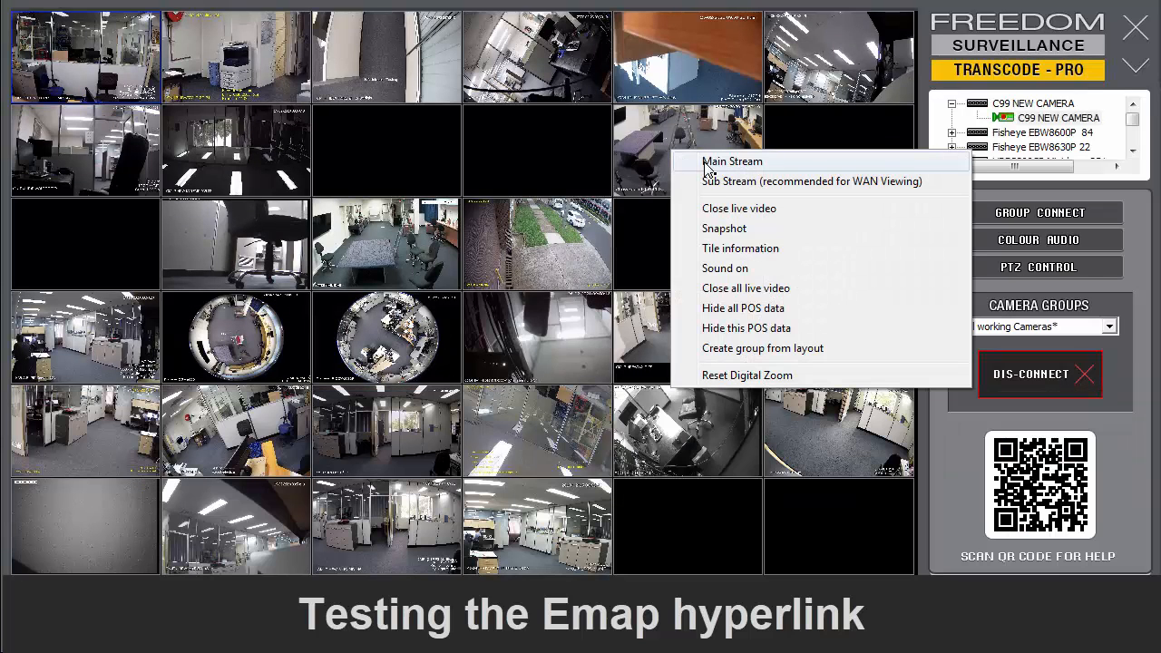
pyautogui.click(747, 292)
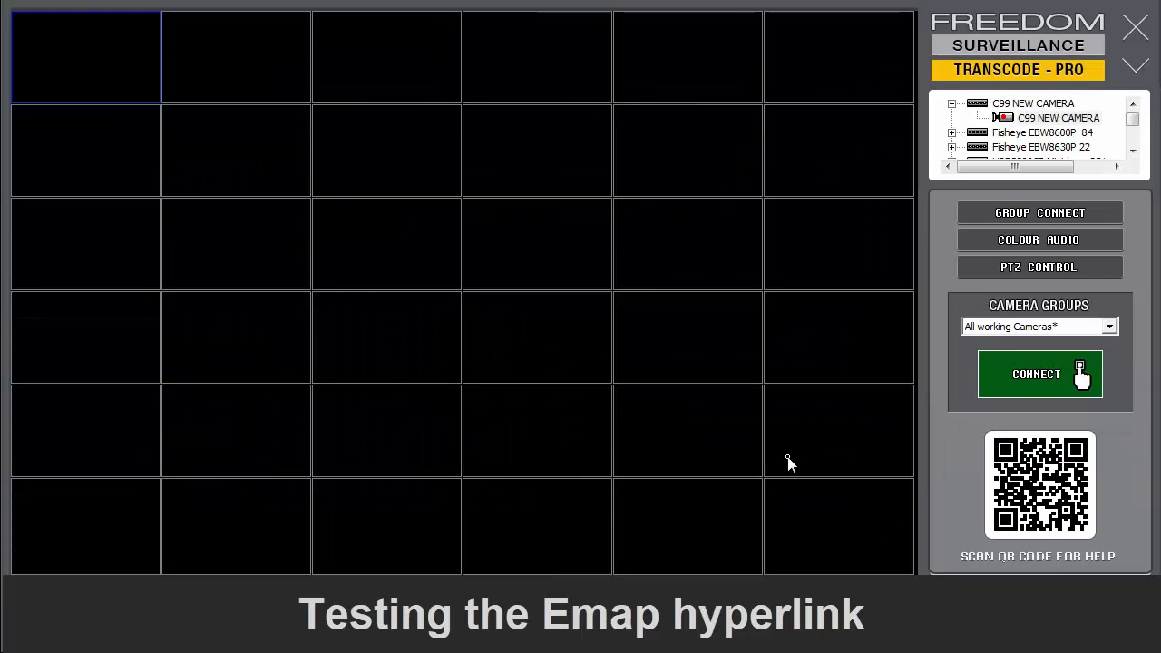
# Step: Drag the C36 map camera into the top-left tile to play its live video
pyautogui.click(790, 461)
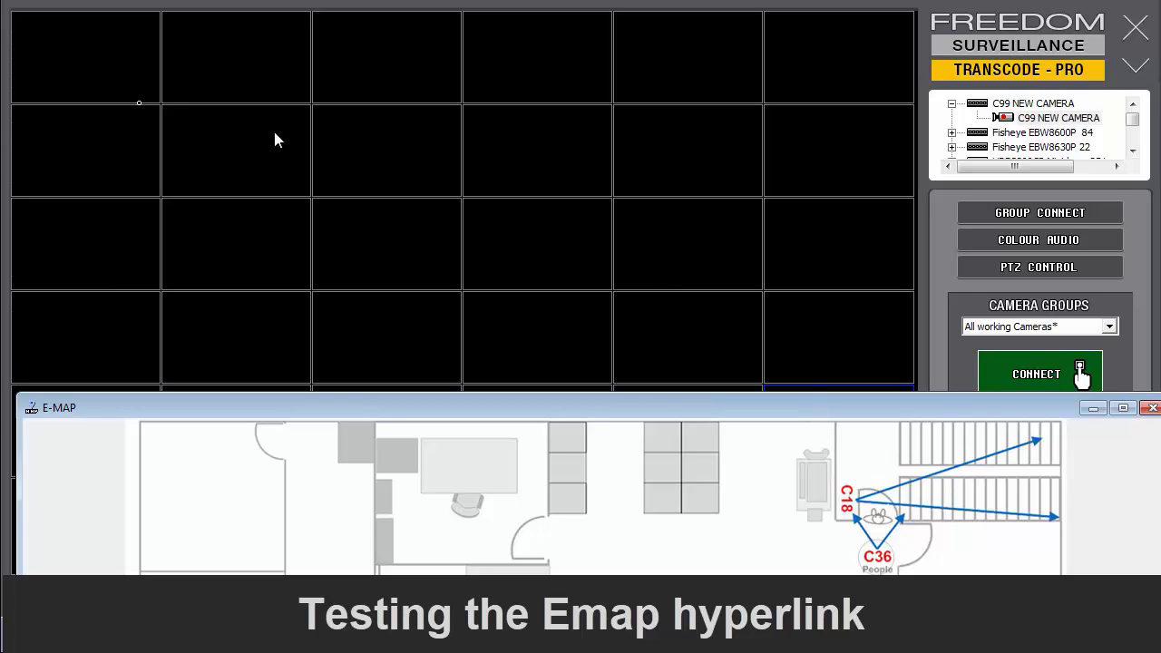
pyautogui.moveTo(111, 58); pyautogui.dragTo(355, 228)
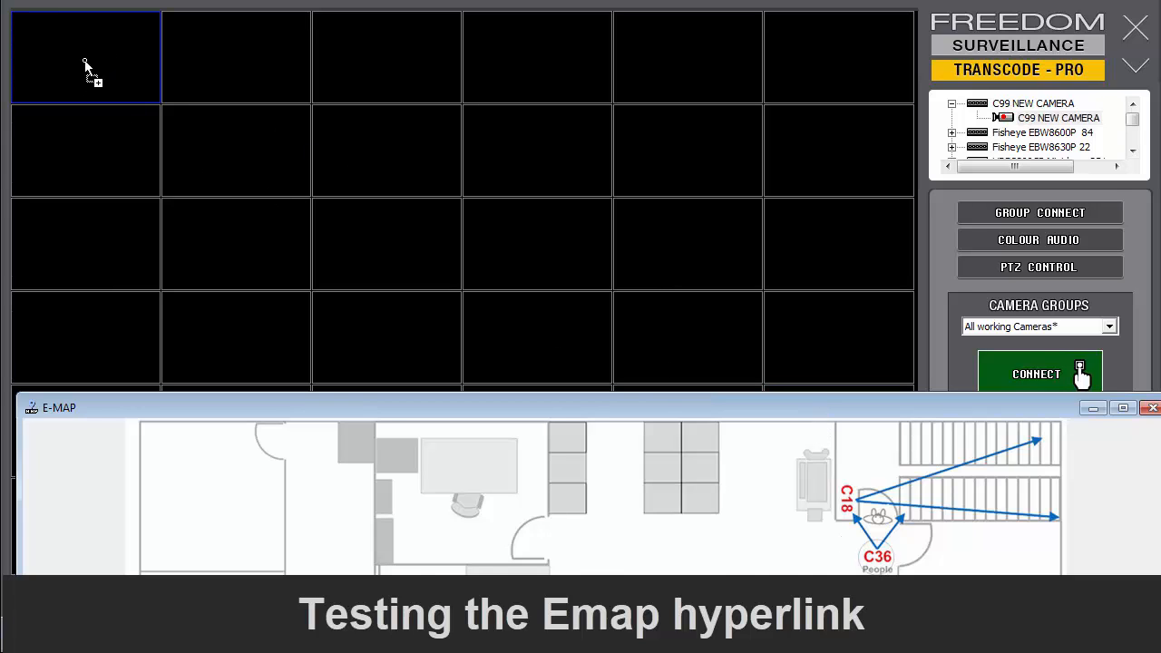
pyautogui.moveTo(84, 60); pyautogui.dragTo(84, 60)
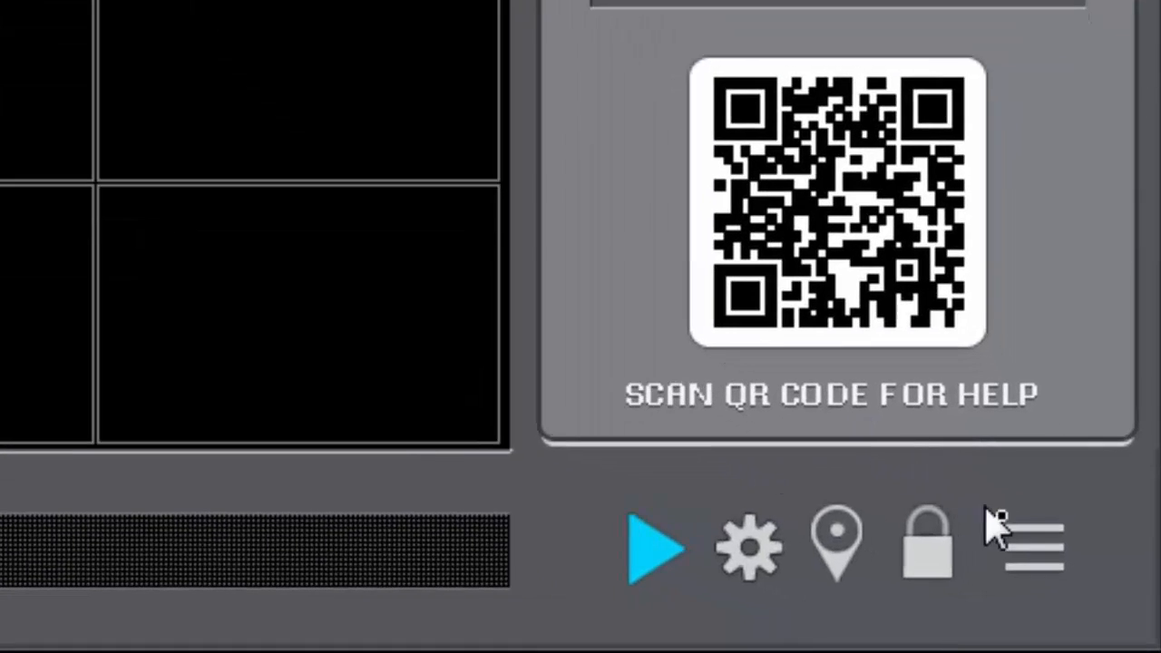
# Step: Back up the system parameters to C:\Intel as SiteName_20200225.config
pyautogui.click(1044, 553)
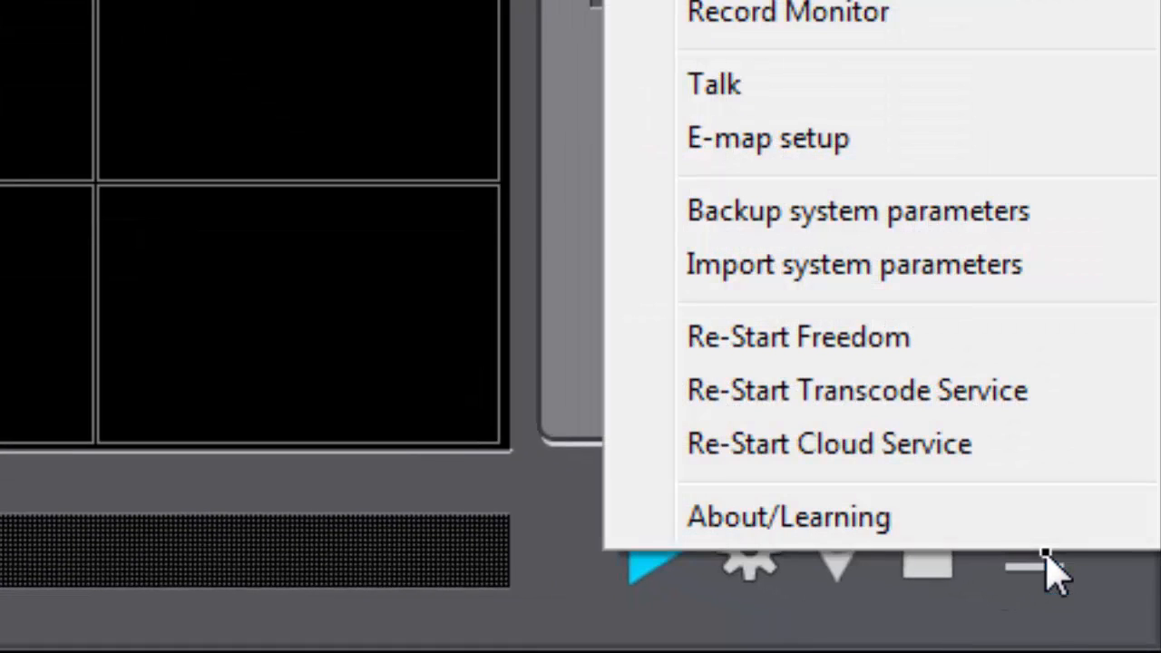
pyautogui.click(69, 544)
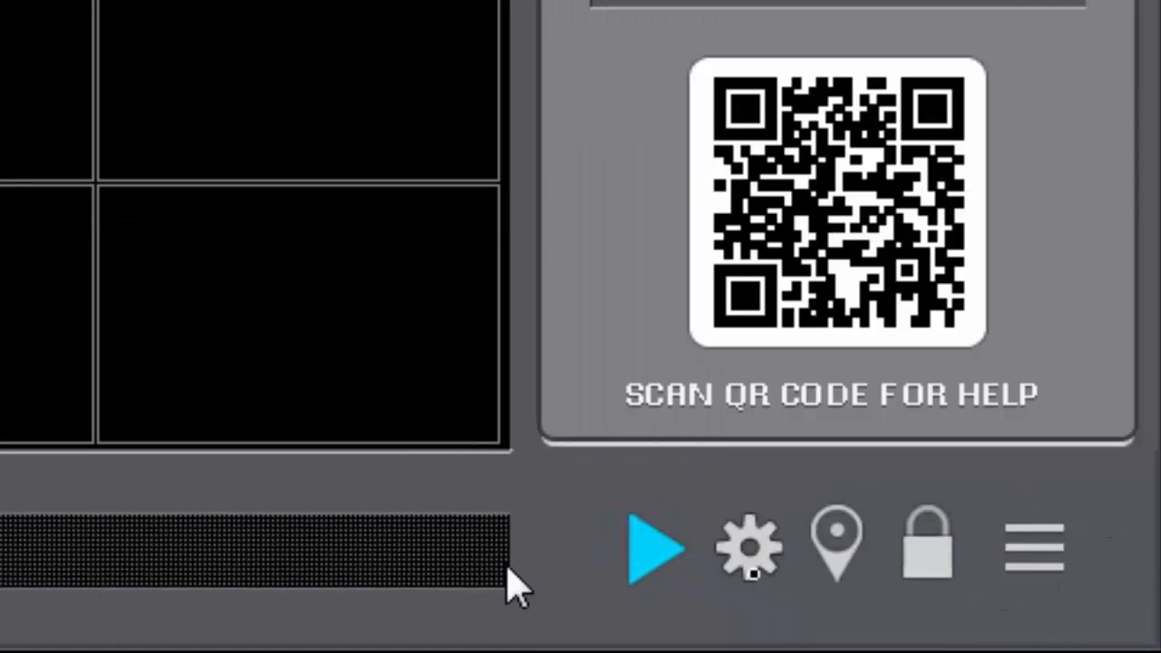
pyautogui.click(1046, 569)
pyautogui.click(857, 227)
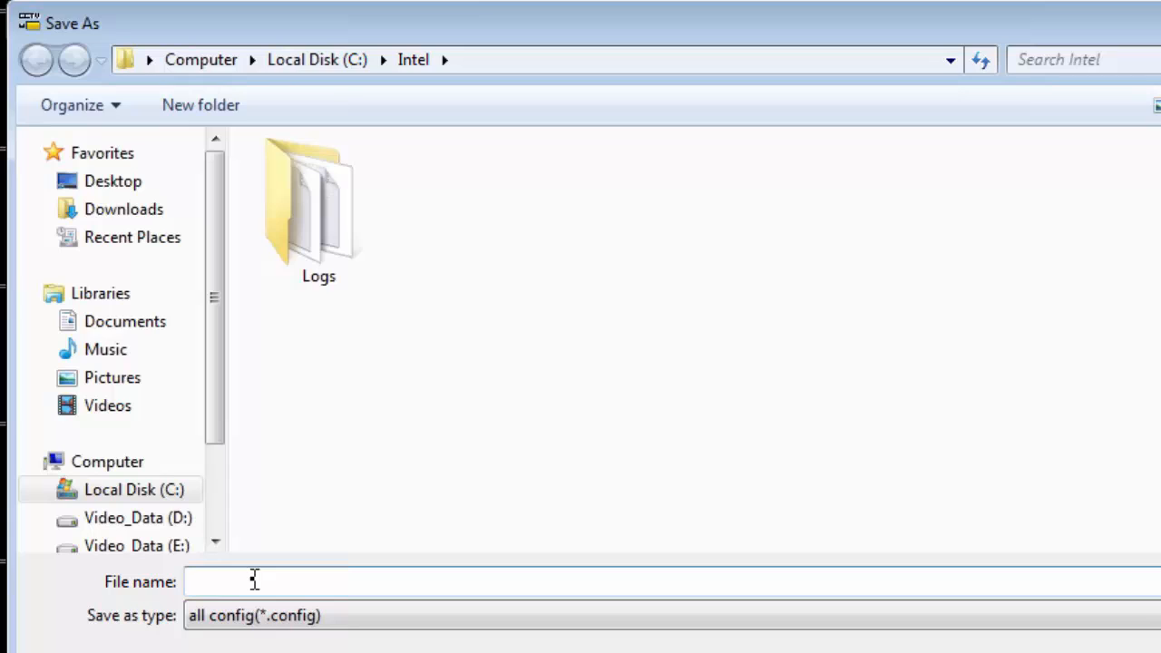
pyautogui.write('SiteName_2')
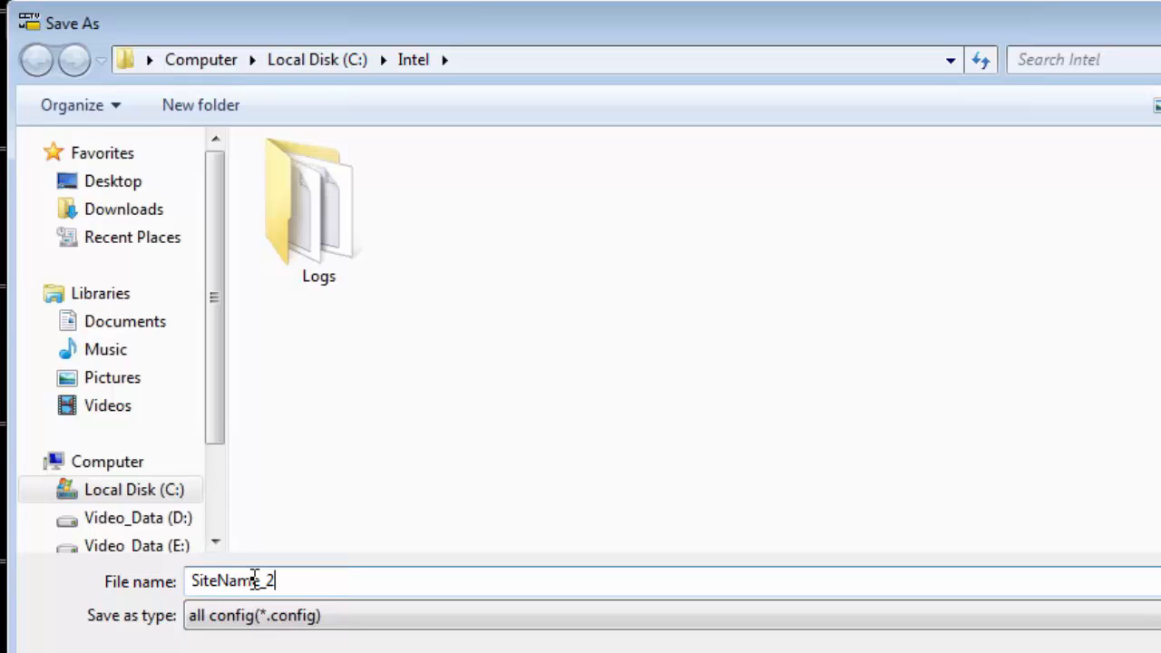
pyautogui.write('018')
pyautogui.press('BackSpace')
pyautogui.write('200225')
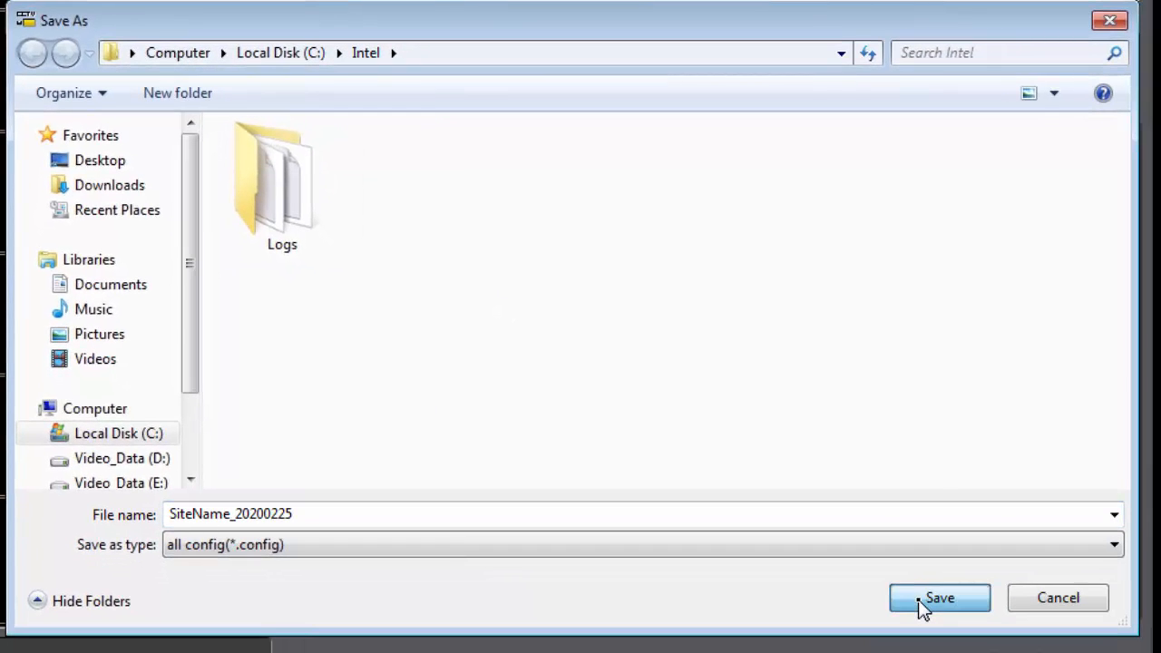
pyautogui.click(919, 601)
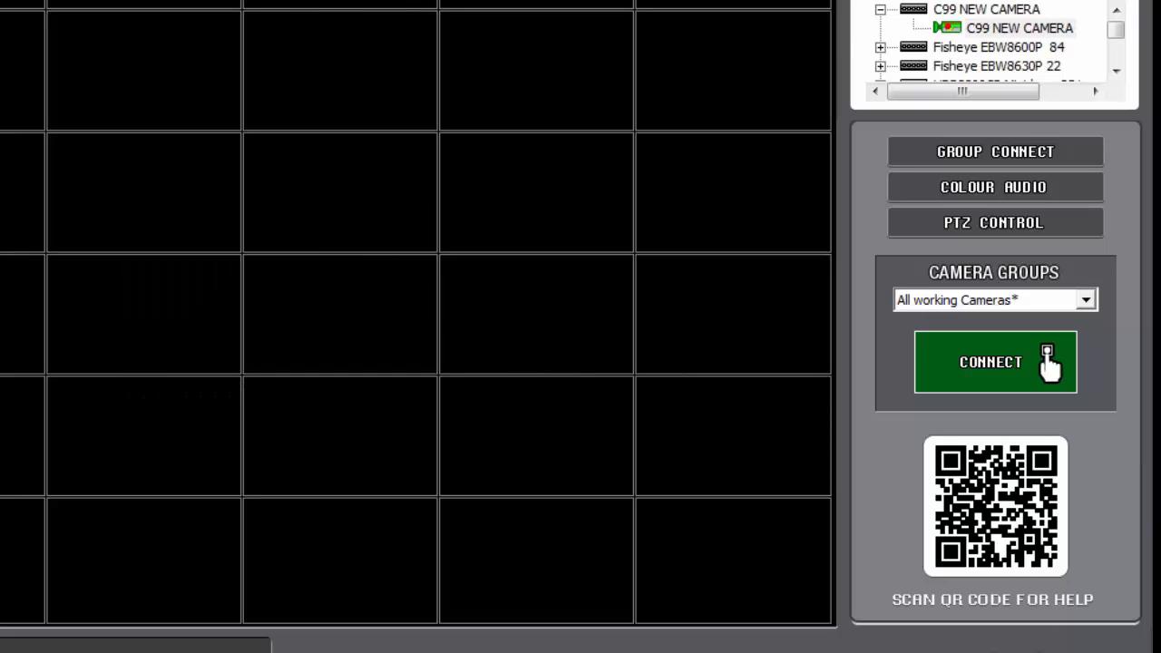
pyautogui.click(1051, 649)
pyautogui.click(841, 537)
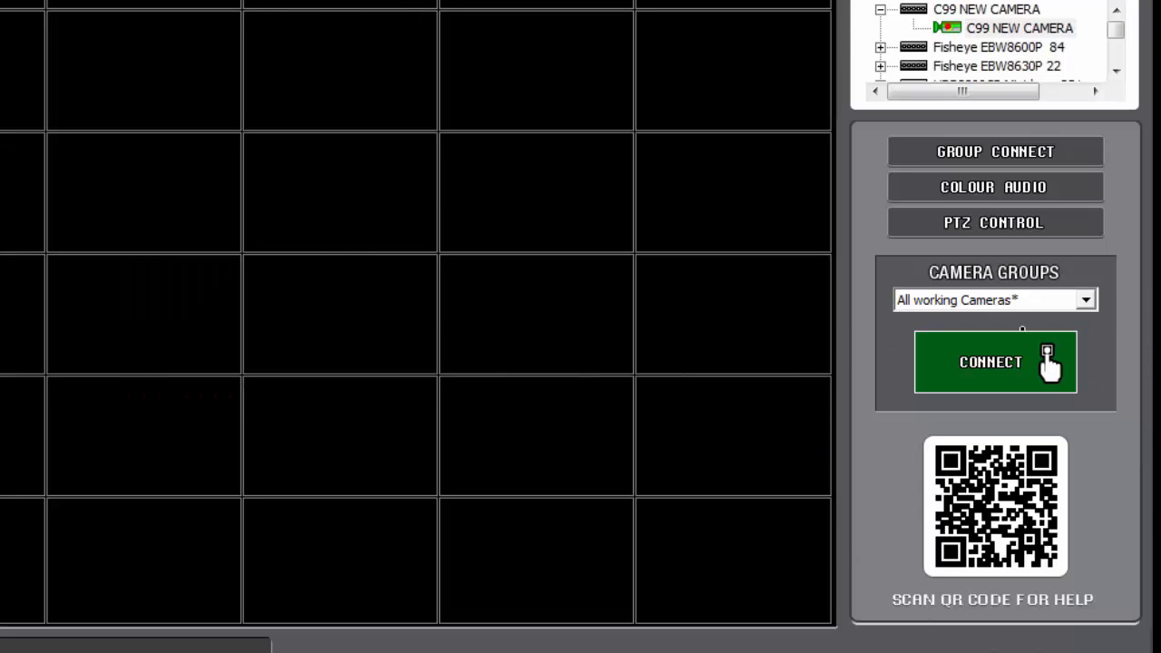